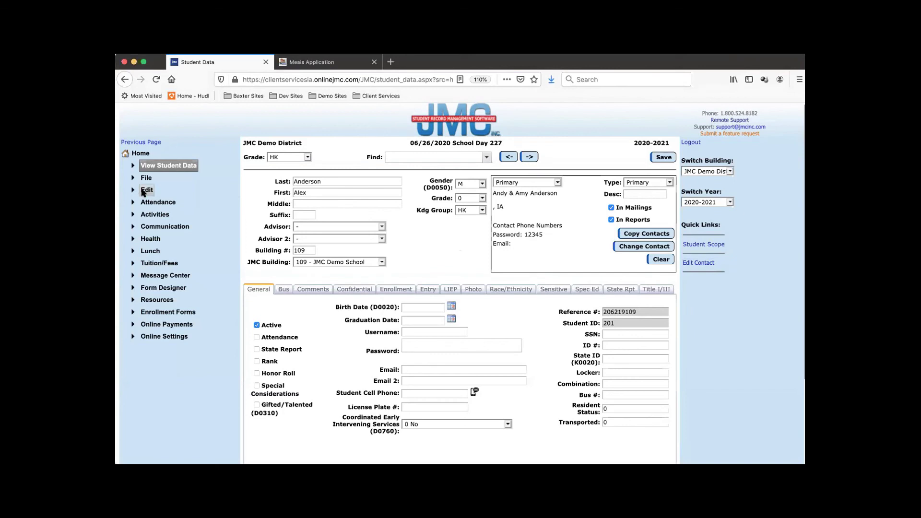
Step: Open the Edit Contacts page under Edit > Attendance > Contacts
{"action": "left_click", "coordinate": [144, 191]}
{"action": "left_click", "coordinate": [153, 300]}
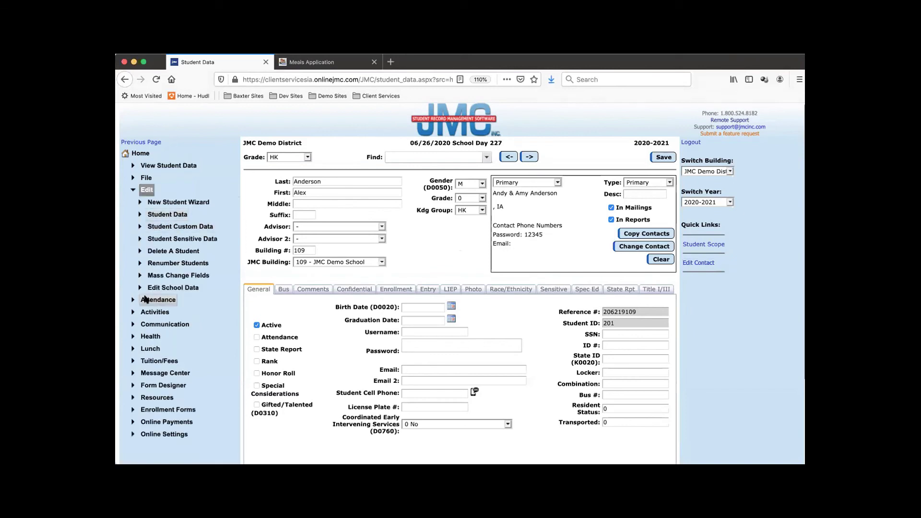
{"action": "left_click", "coordinate": [161, 373]}
{"action": "left_click", "coordinate": [174, 385]}
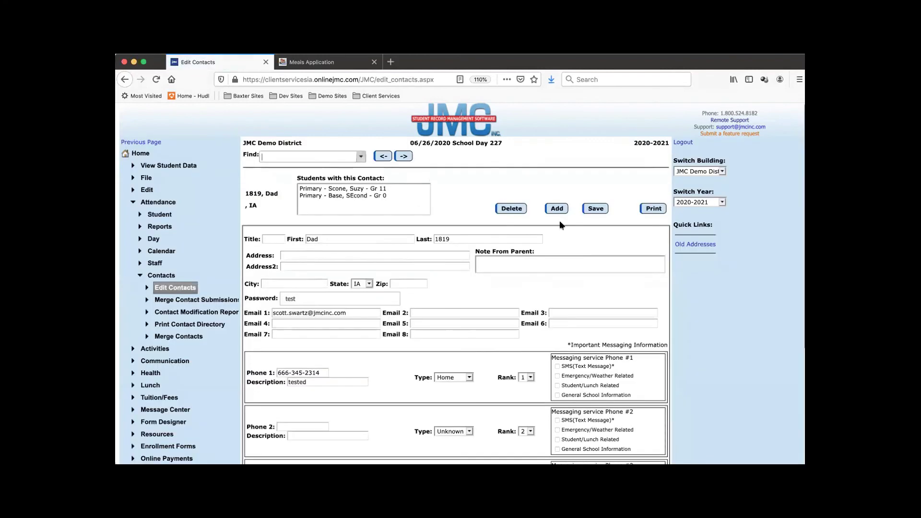
{"action": "left_click", "coordinate": [555, 209]}
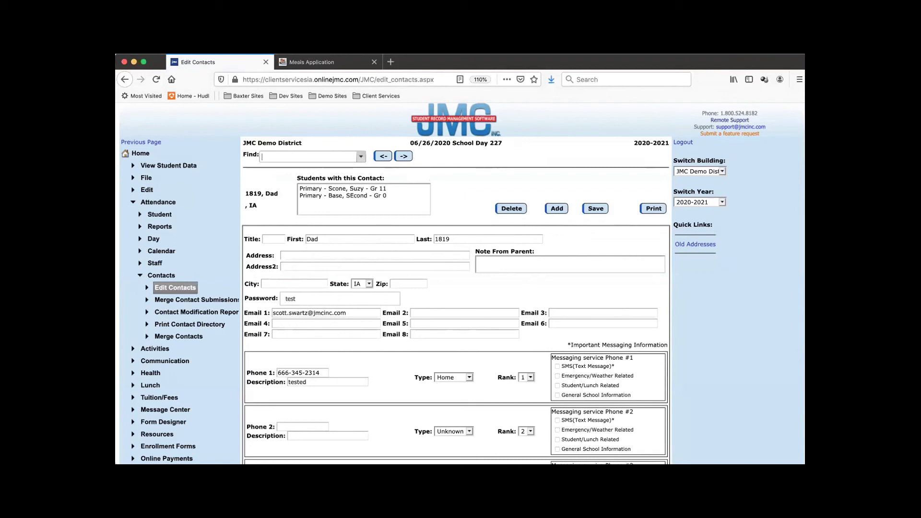
Step: Find the family's contact by surname, check its portal password, then view the Meals Application summary
{"action": "left_click", "coordinate": [319, 156]}
{"action": "type", "text": "anderson"}
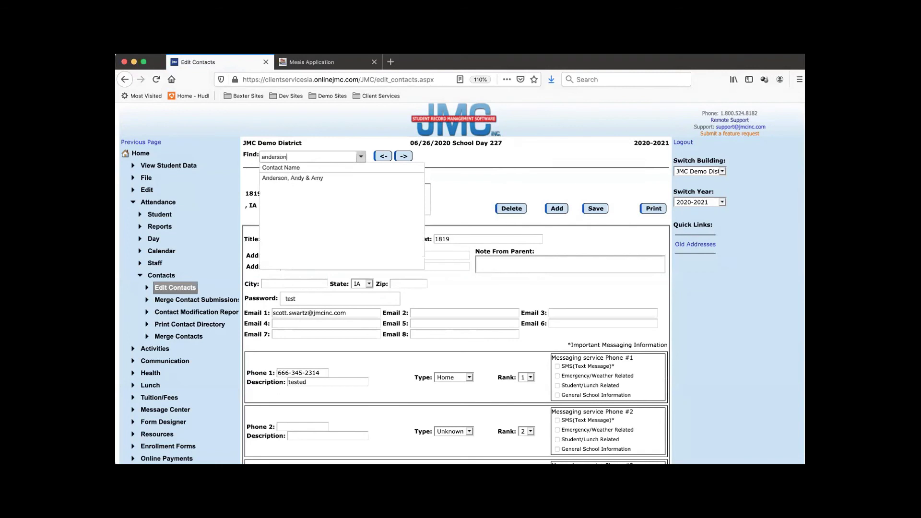
{"action": "left_click", "coordinate": [292, 178]}
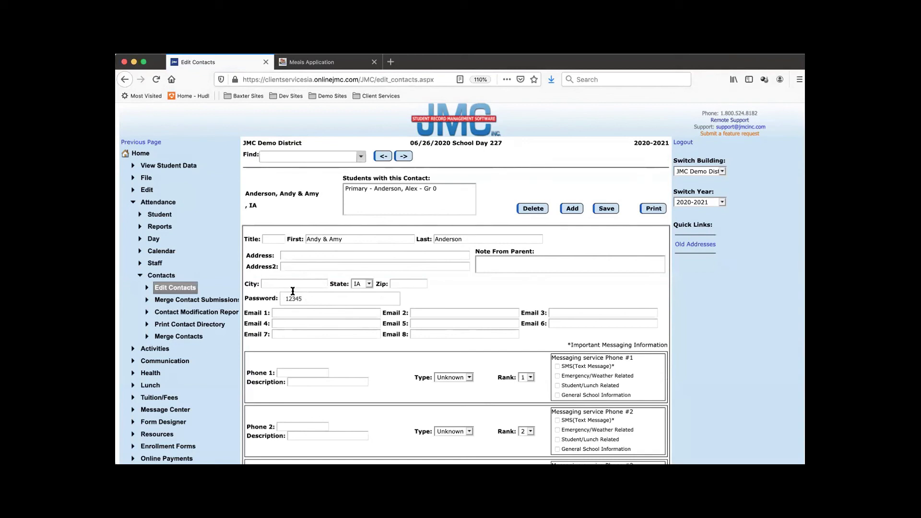
{"action": "left_click_drag", "start_coordinate": [308, 298], "coordinate": [277, 297]}
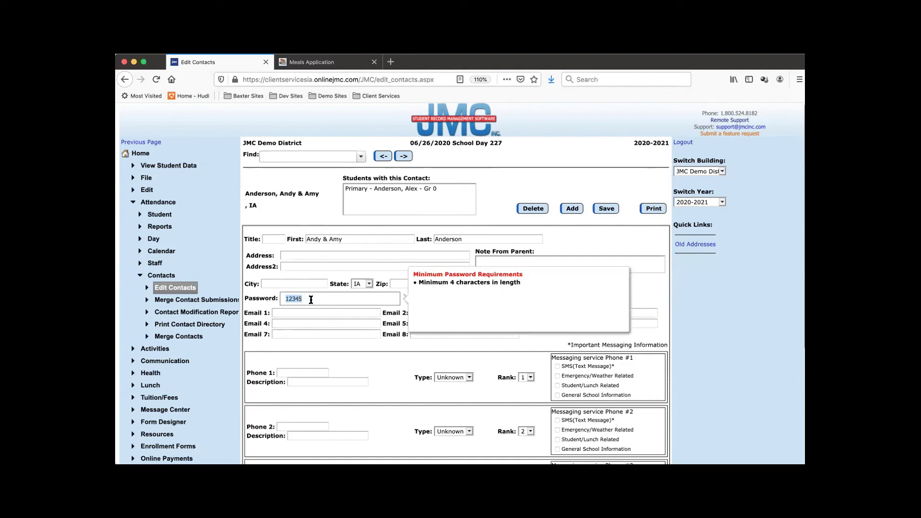
{"action": "left_click", "coordinate": [310, 298]}
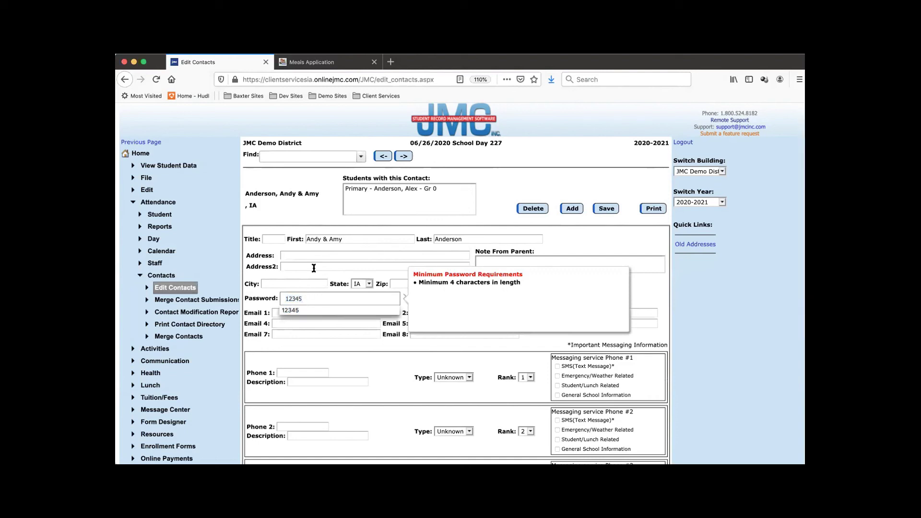
{"action": "left_click", "coordinate": [313, 277]}
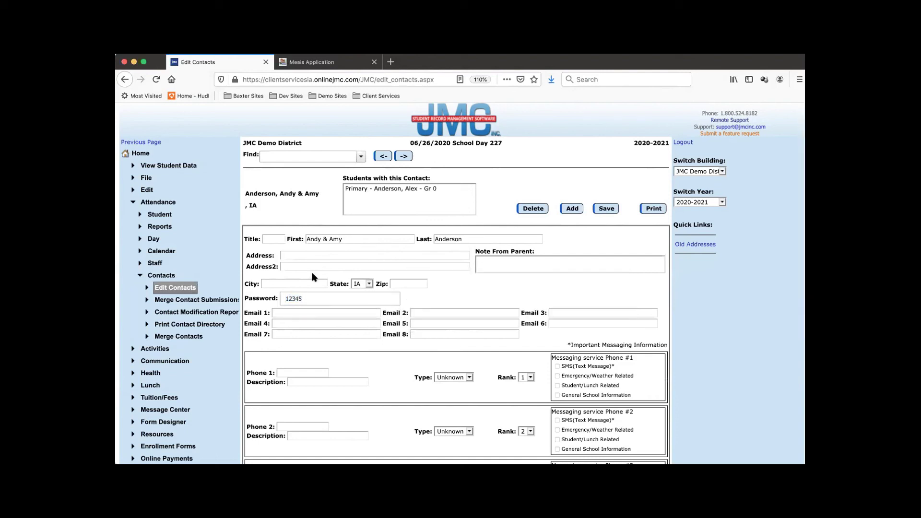
{"action": "left_click", "coordinate": [275, 64]}
{"action": "scroll", "coordinate": [311, 189], "scroll_direction": "up", "scroll_amount": 5}
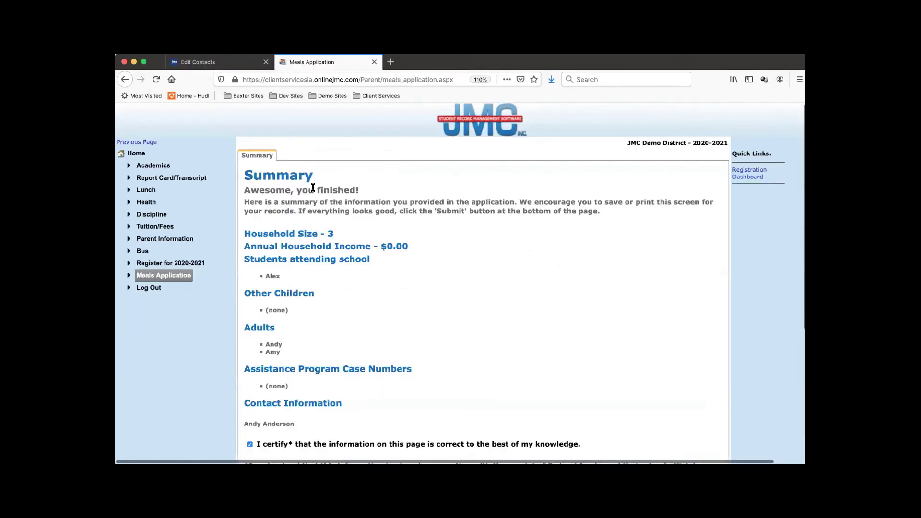
Step: Log into the parent portal with the family's username and password
{"action": "left_click", "coordinate": [186, 262]}
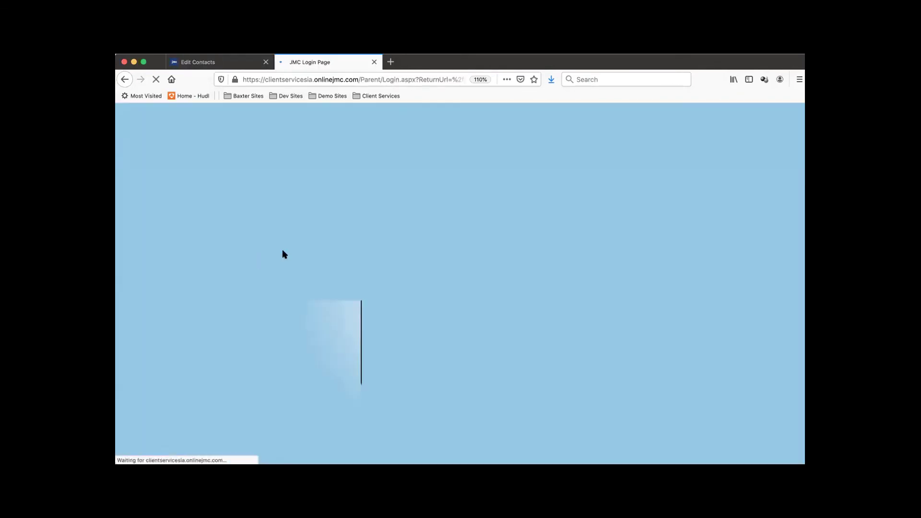
{"action": "left_click", "coordinate": [385, 259]}
{"action": "left_click", "coordinate": [387, 257]}
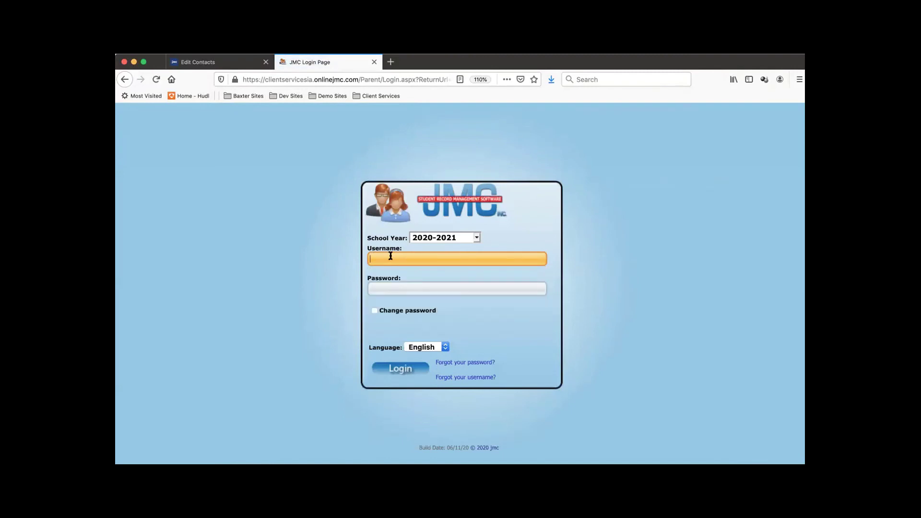
{"action": "type", "text": "anderson"}
{"action": "key", "text": "Tab"}
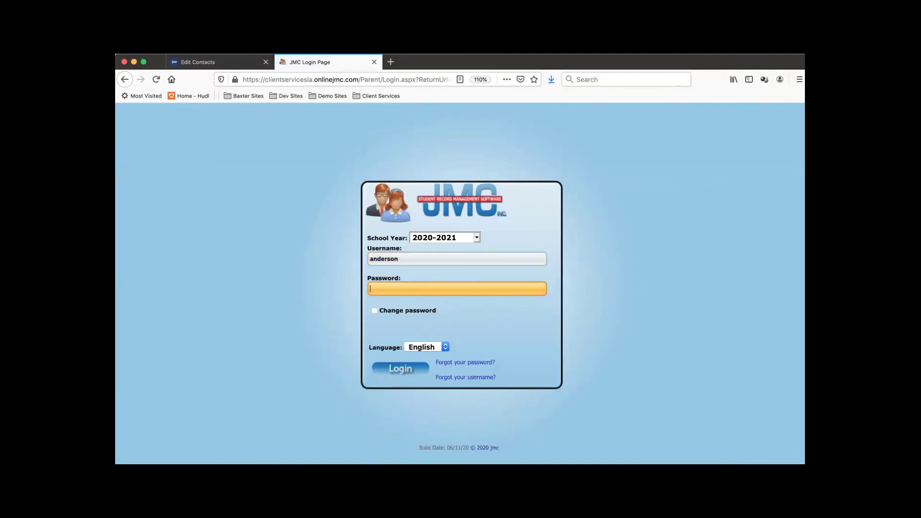
{"action": "key", "text": "Return"}
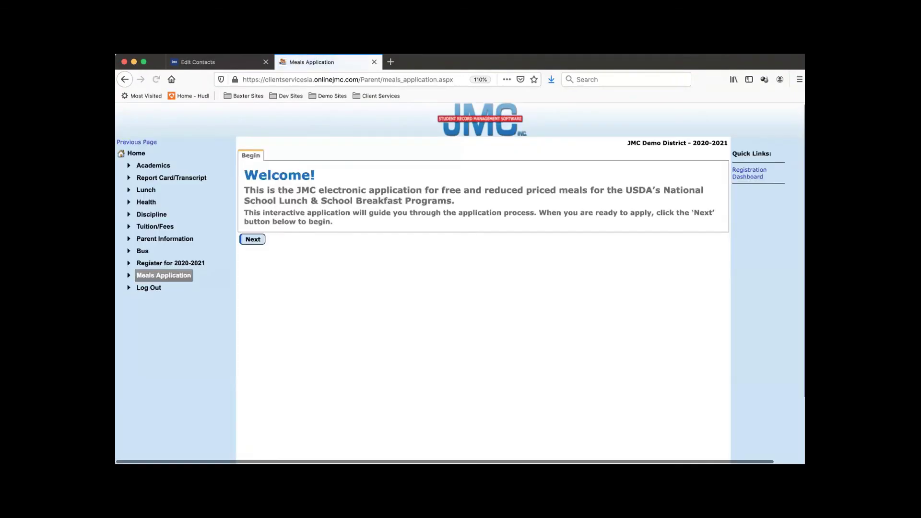
Step: Begin the meal application and move past the introduction to the certification step
{"action": "left_click", "coordinate": [252, 239]}
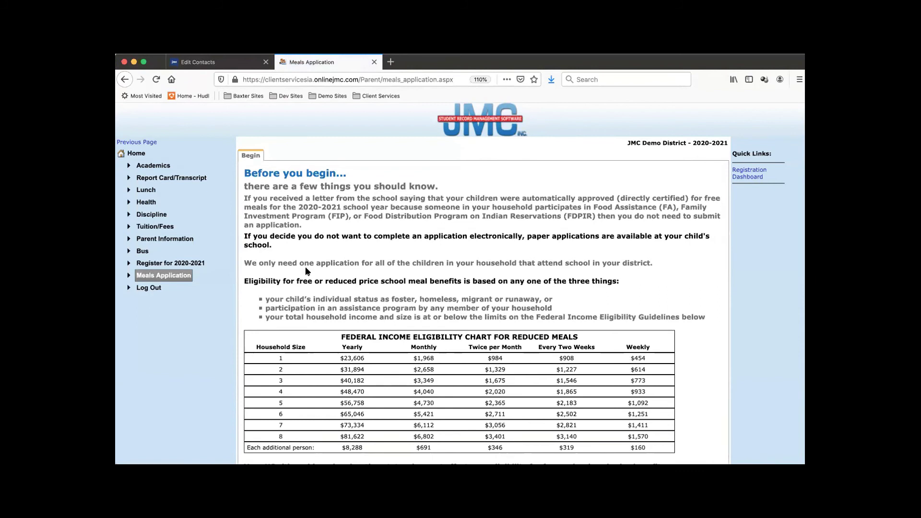
{"action": "scroll", "coordinate": [307, 272], "scroll_direction": "down", "scroll_amount": 5}
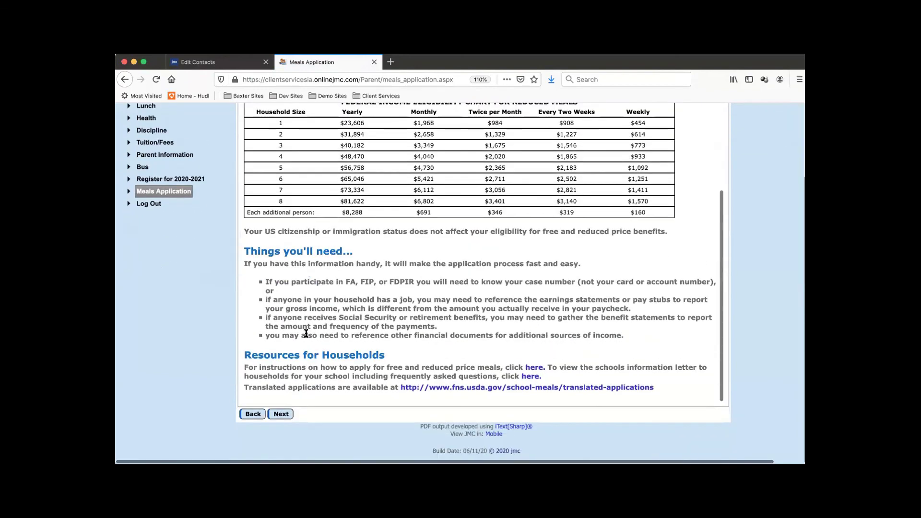
{"action": "left_click", "coordinate": [282, 415]}
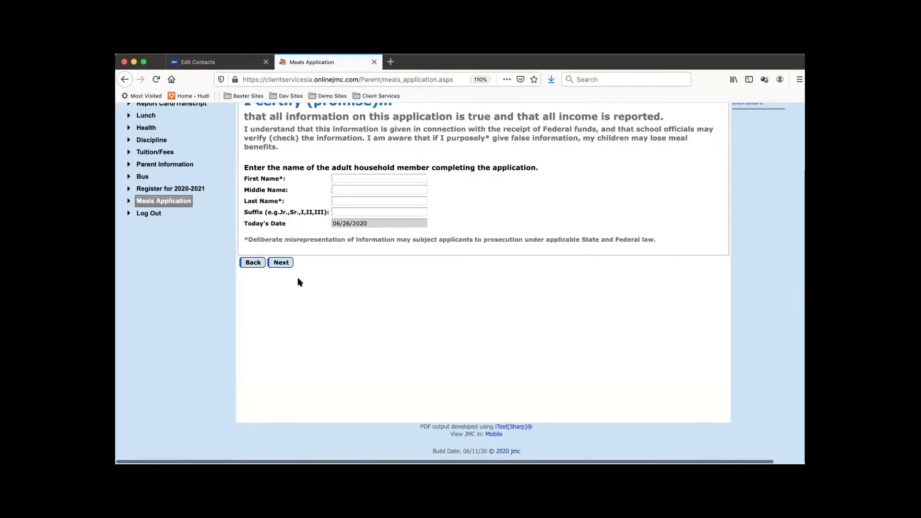
Step: Enter the certifying adult's first and last name and continue to the students list
{"action": "left_click", "coordinate": [351, 180]}
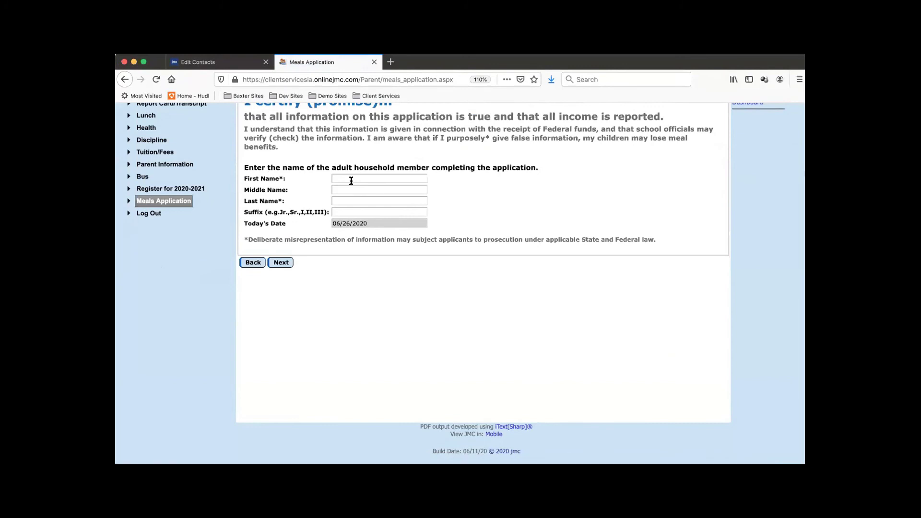
{"action": "type", "text": "Andy"}
{"action": "key", "text": "Tab"}
{"action": "type", "text": "Ander"}
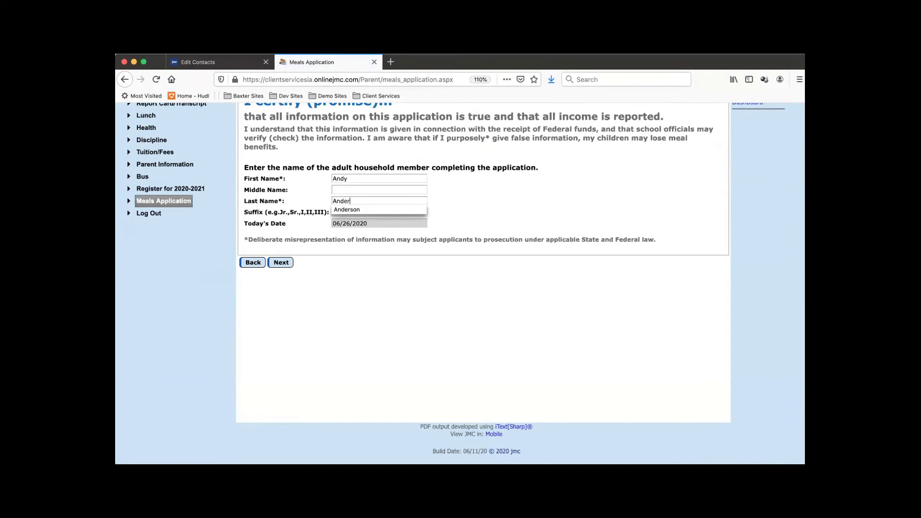
{"action": "type", "text": "son"}
{"action": "left_click", "coordinate": [283, 263]}
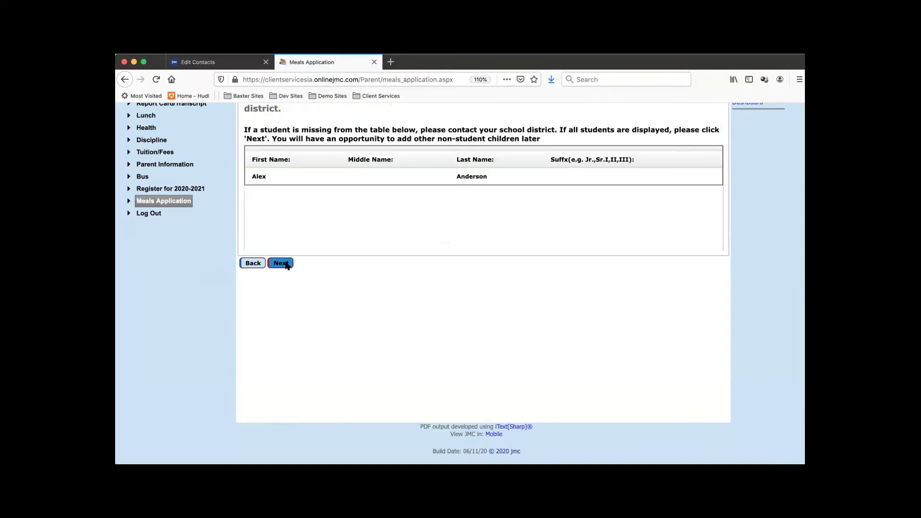
Step: Confirm the student list and leave assistance, foster-care, other-children and child-income questions unchecked
{"action": "left_click", "coordinate": [283, 264]}
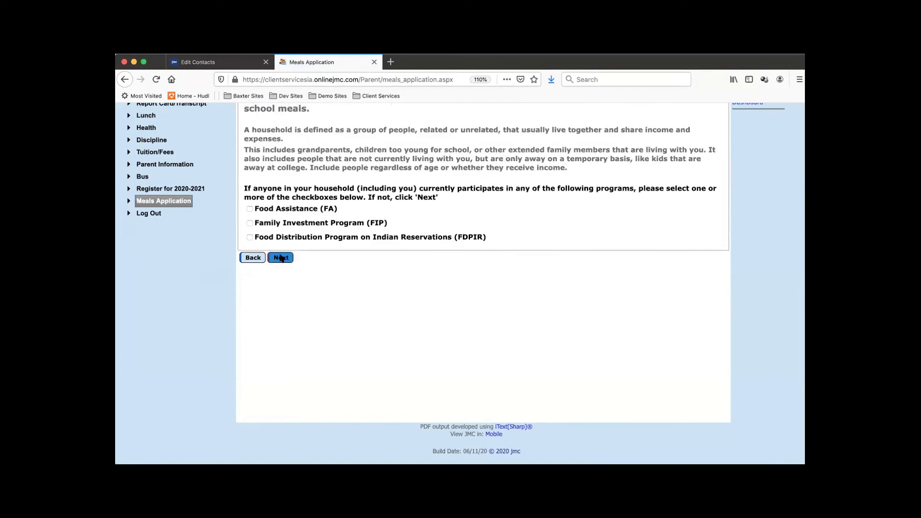
{"action": "left_click", "coordinate": [276, 259]}
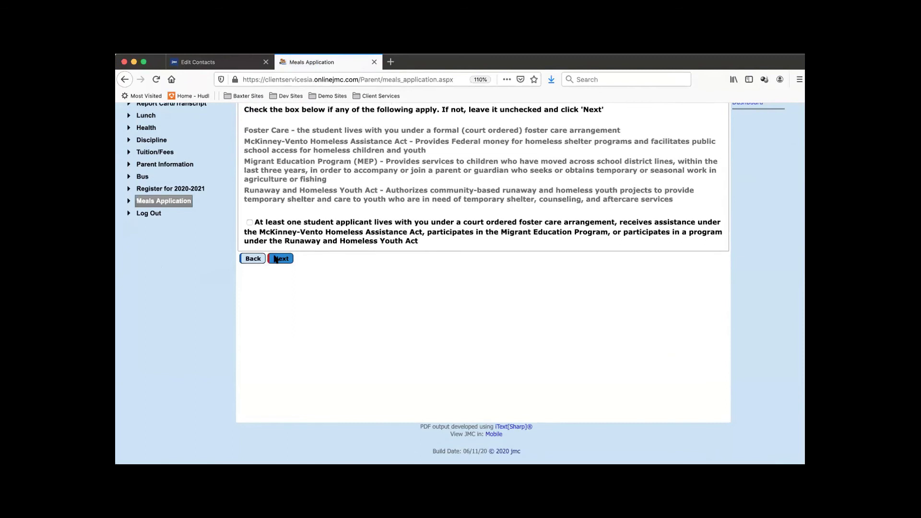
{"action": "left_click", "coordinate": [275, 259]}
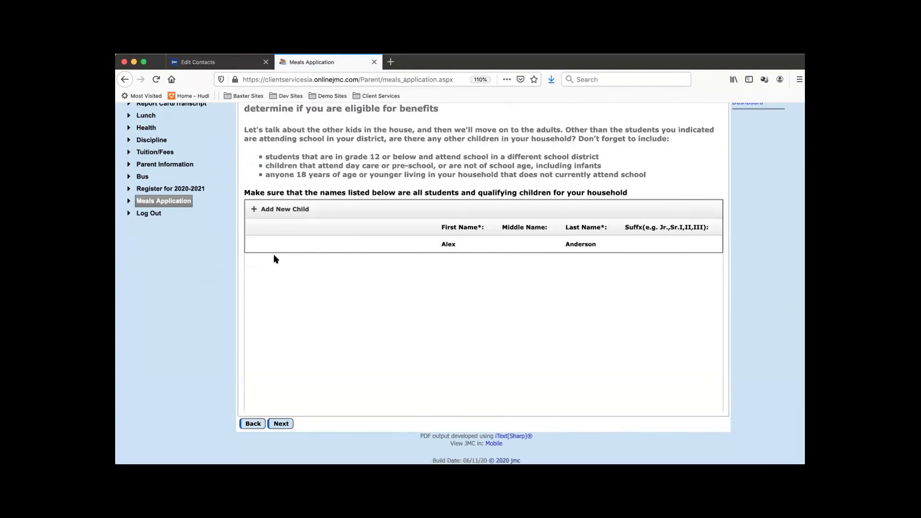
{"action": "left_click", "coordinate": [286, 422]}
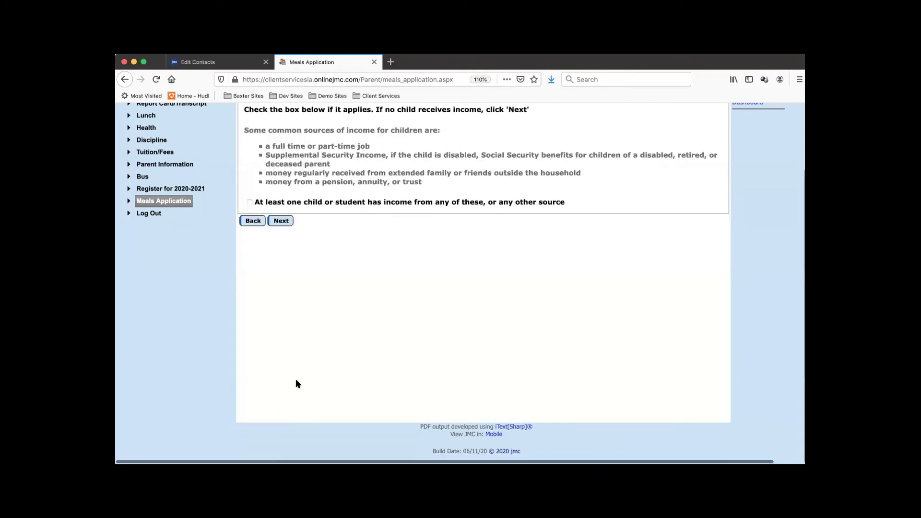
{"action": "left_click", "coordinate": [282, 221]}
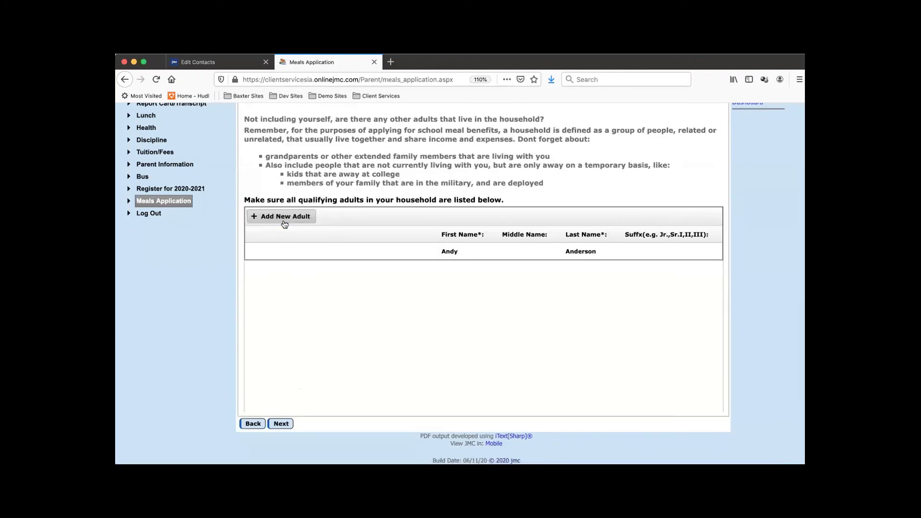
Step: Add and save a second household adult with the family surname
{"action": "left_click", "coordinate": [288, 217]}
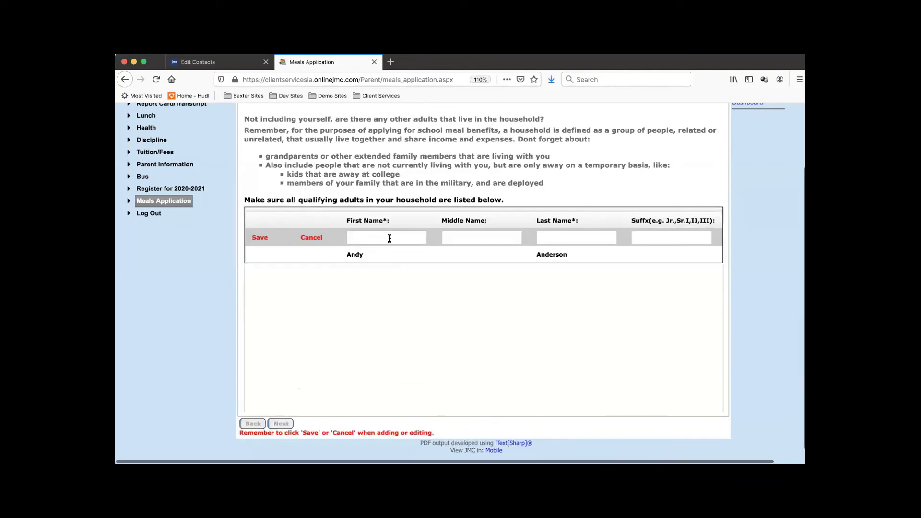
{"action": "left_click", "coordinate": [391, 238]}
{"action": "key", "text": "Tab"}
{"action": "key", "text": "Tab"}
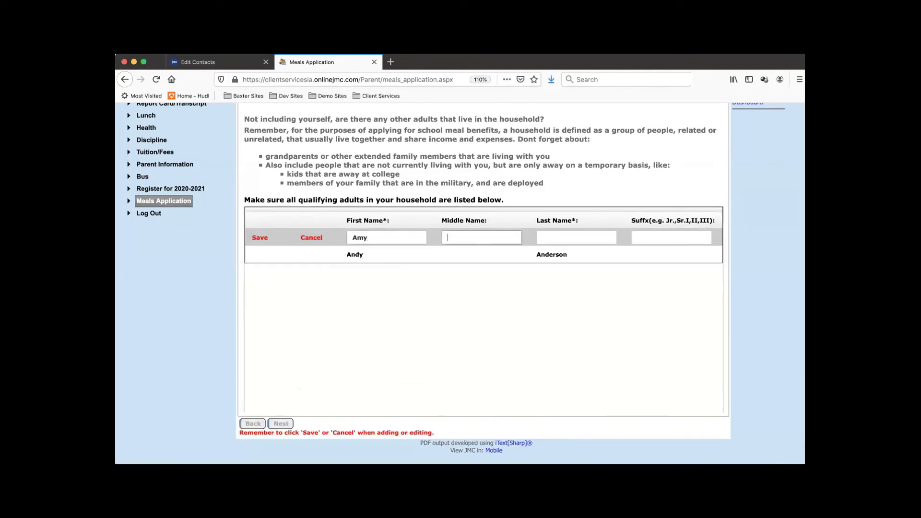
{"action": "type", "text": "Anderson"}
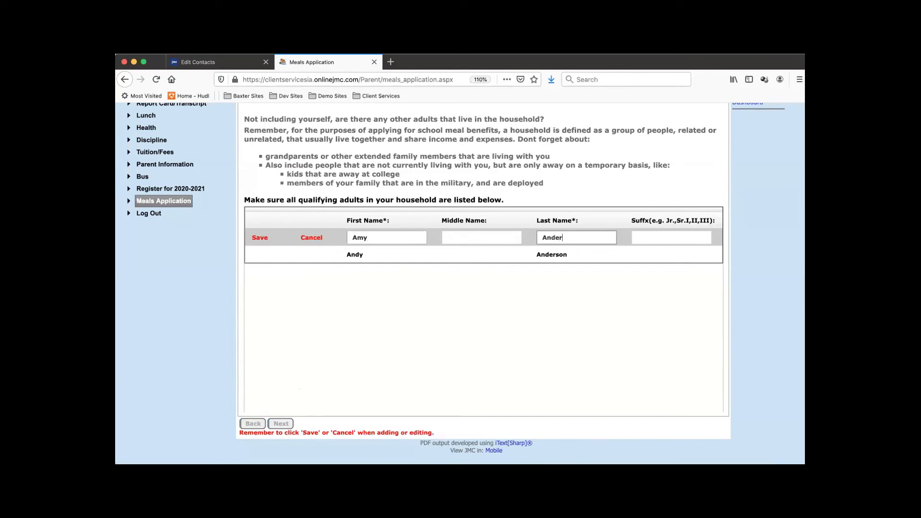
{"action": "left_click", "coordinate": [259, 237]}
Step: Report no income sources for the new adult and continue to the SSN step
{"action": "left_click", "coordinate": [282, 424]}
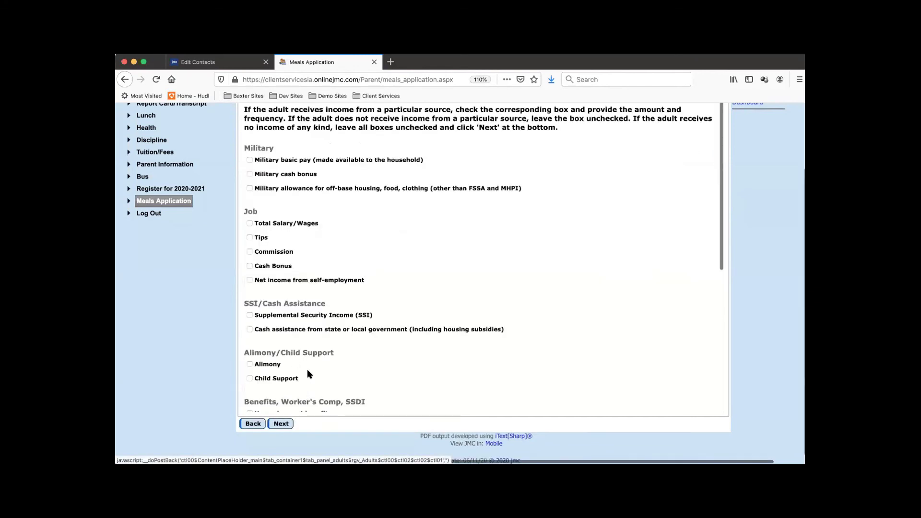
{"action": "scroll", "coordinate": [297, 242], "scroll_direction": "down", "scroll_amount": 5}
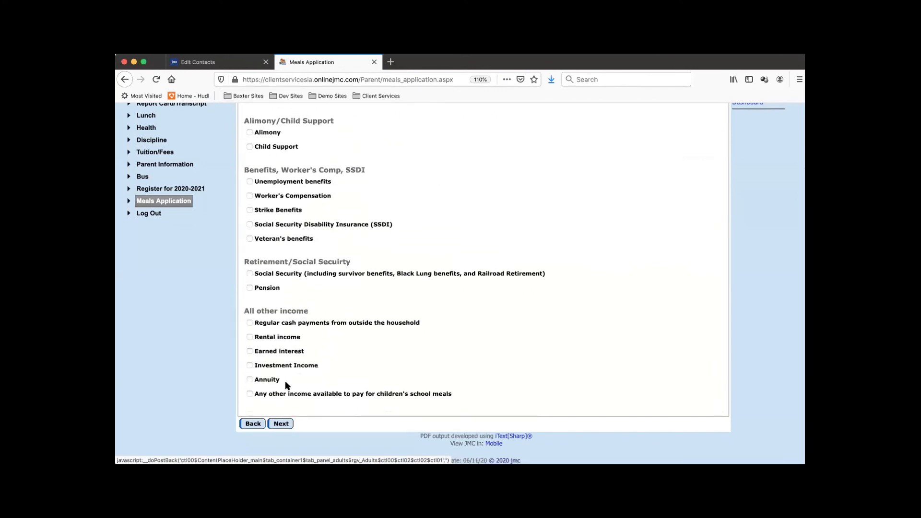
{"action": "left_click", "coordinate": [281, 423]}
{"action": "scroll", "coordinate": [311, 240], "scroll_direction": "up", "scroll_amount": 3}
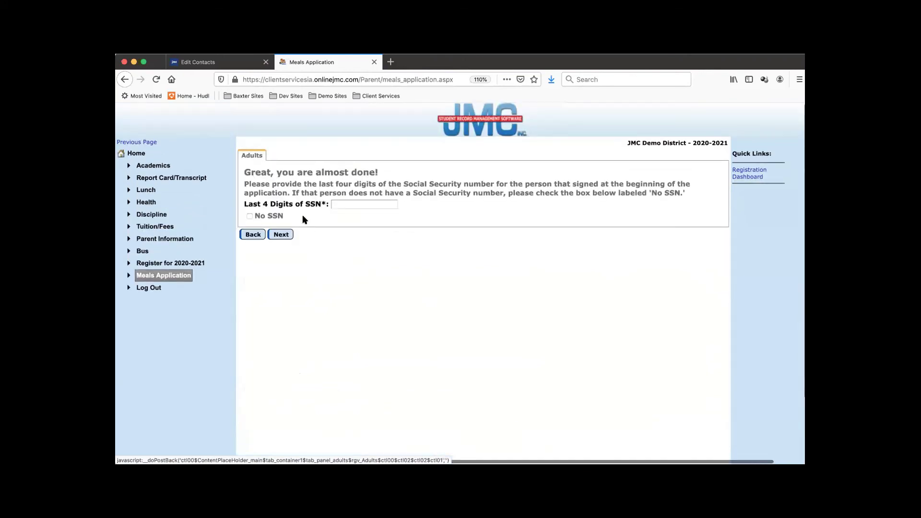
Step: Mark No SSN, then skip the contact info, ethnicity and legal statements pages to the Summary
{"action": "left_click", "coordinate": [250, 216]}
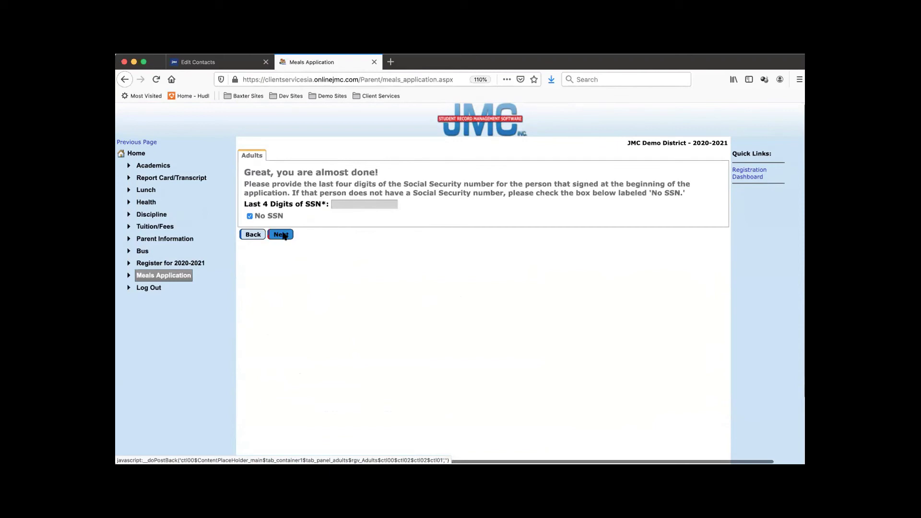
{"action": "left_click", "coordinate": [282, 234]}
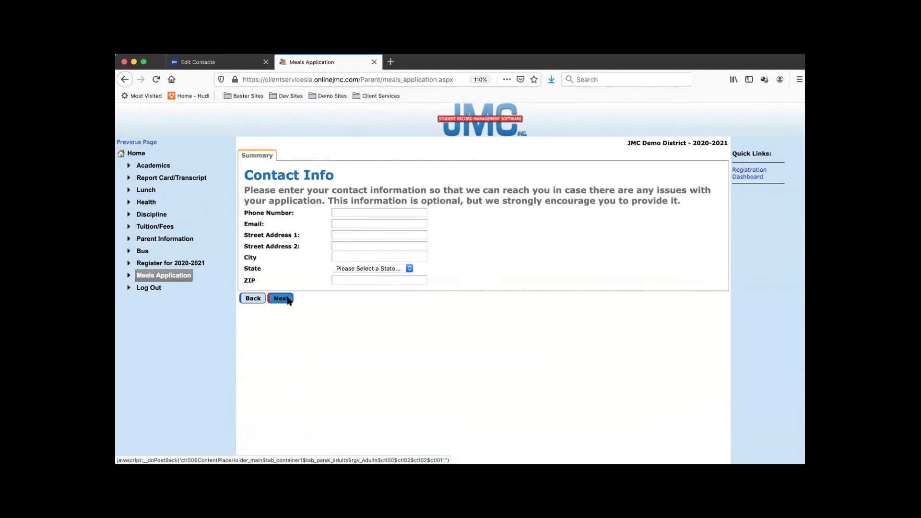
{"action": "left_click", "coordinate": [282, 299]}
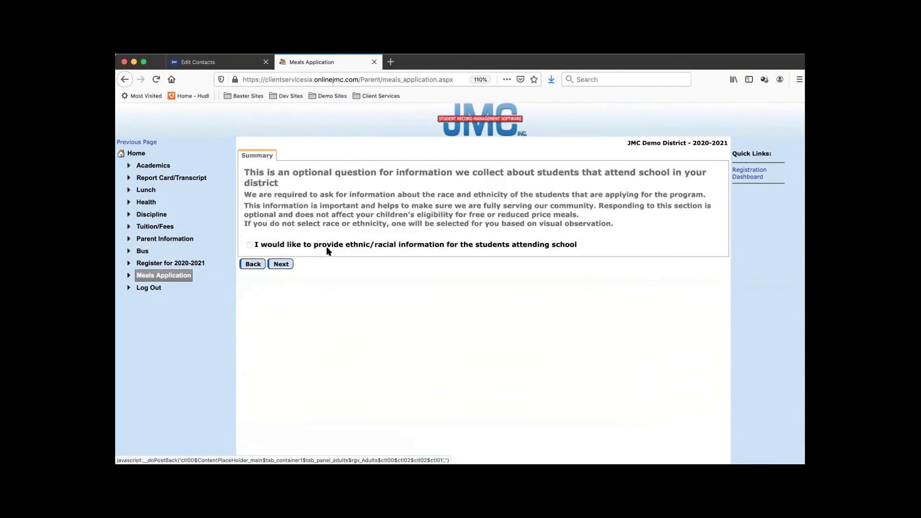
{"action": "left_click", "coordinate": [281, 264]}
{"action": "scroll", "coordinate": [336, 284], "scroll_direction": "down", "scroll_amount": 3}
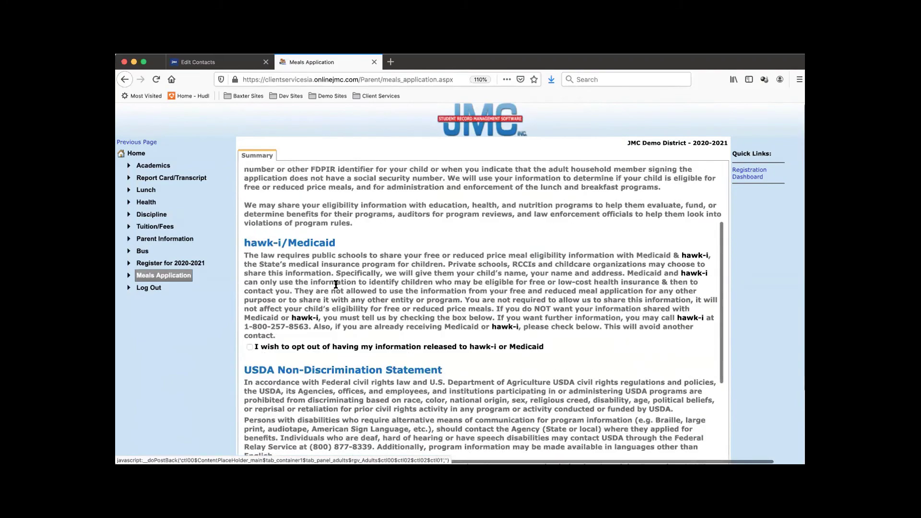
{"action": "scroll", "coordinate": [336, 285], "scroll_direction": "down", "scroll_amount": 10}
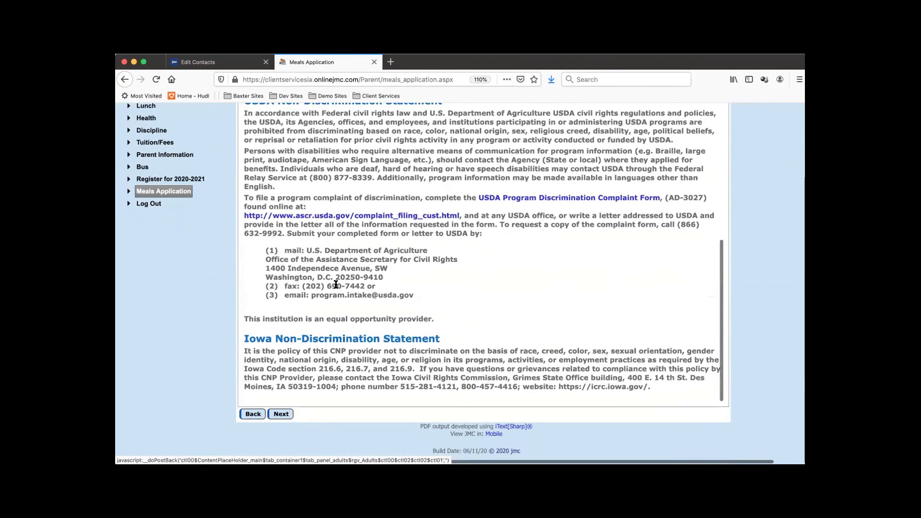
{"action": "scroll", "coordinate": [336, 285], "scroll_direction": "up", "scroll_amount": 8}
{"action": "scroll", "coordinate": [336, 285], "scroll_direction": "down", "scroll_amount": 2}
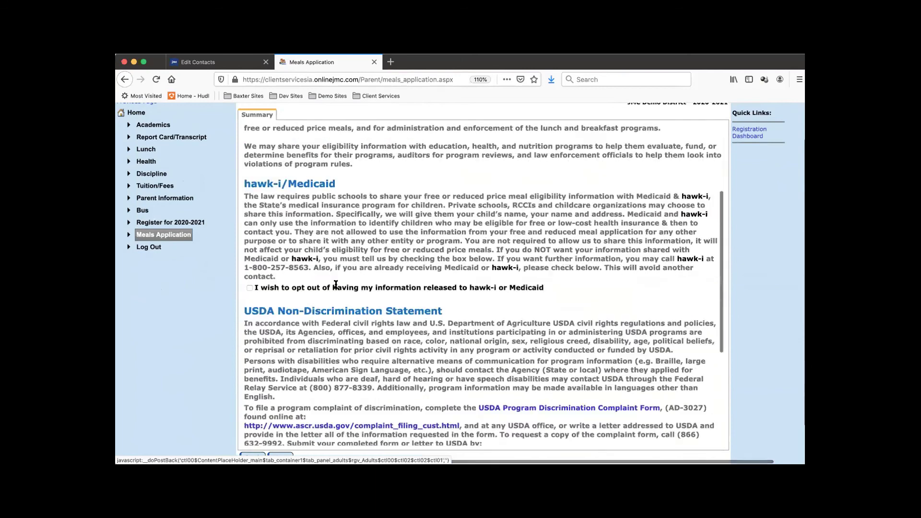
{"action": "scroll", "coordinate": [335, 284], "scroll_direction": "down", "scroll_amount": 10}
{"action": "left_click", "coordinate": [282, 414]}
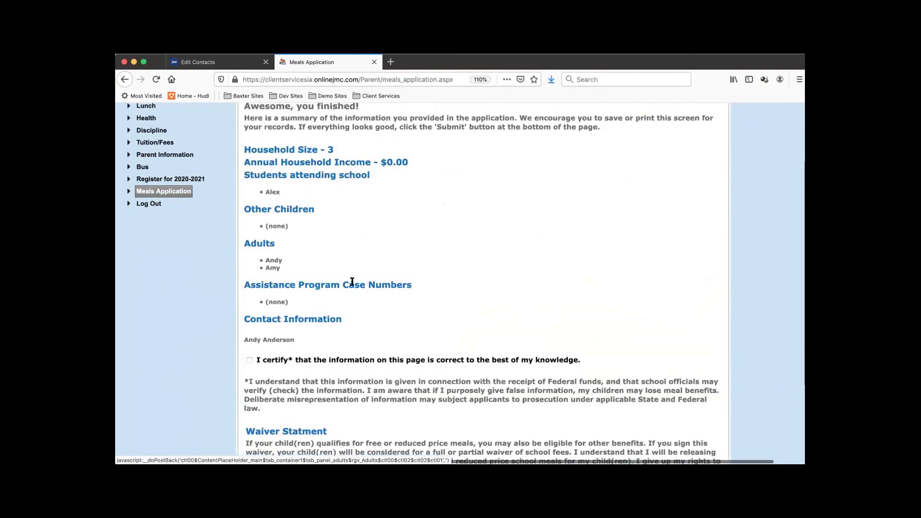
Step: Review the application summary and tick the 'I certify' checkbox
{"action": "scroll", "coordinate": [375, 266], "scroll_direction": "up", "scroll_amount": 3}
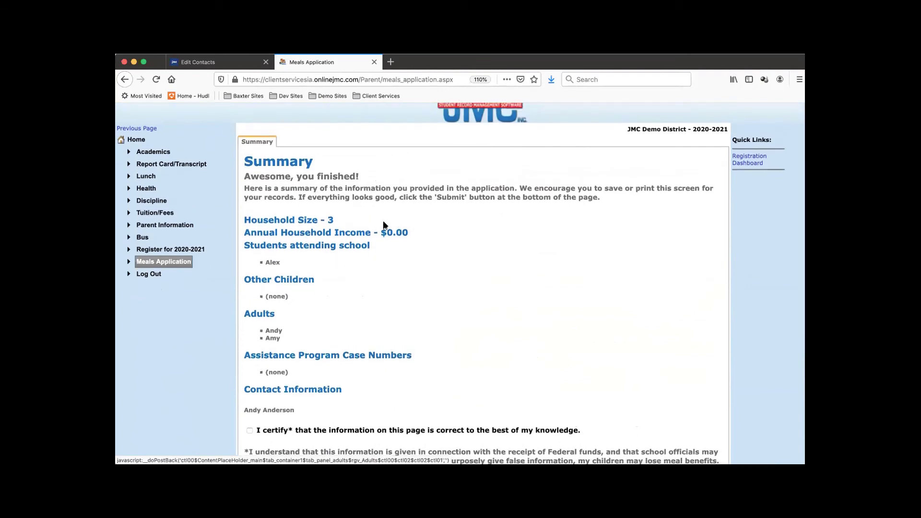
{"action": "scroll", "coordinate": [361, 177], "scroll_direction": "down", "scroll_amount": 1}
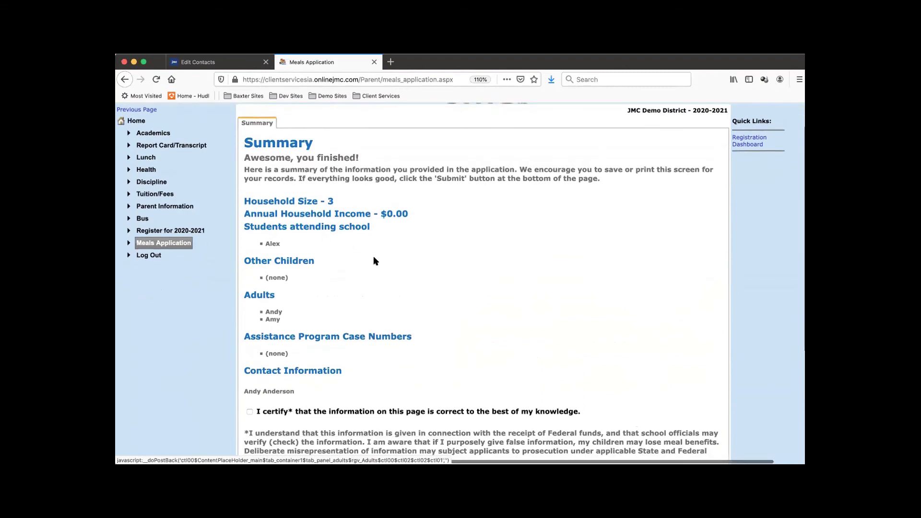
{"action": "scroll", "coordinate": [374, 260], "scroll_direction": "down", "scroll_amount": 2}
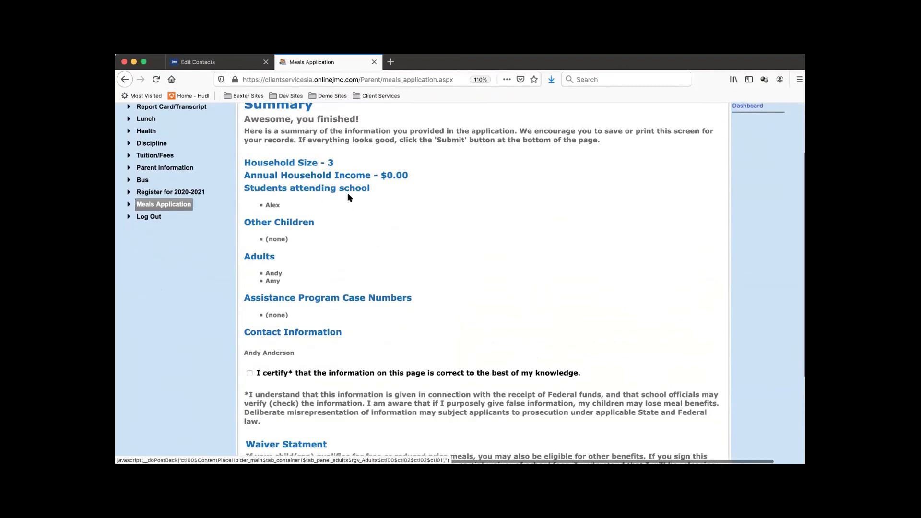
{"action": "scroll", "coordinate": [341, 240], "scroll_direction": "down", "scroll_amount": 3}
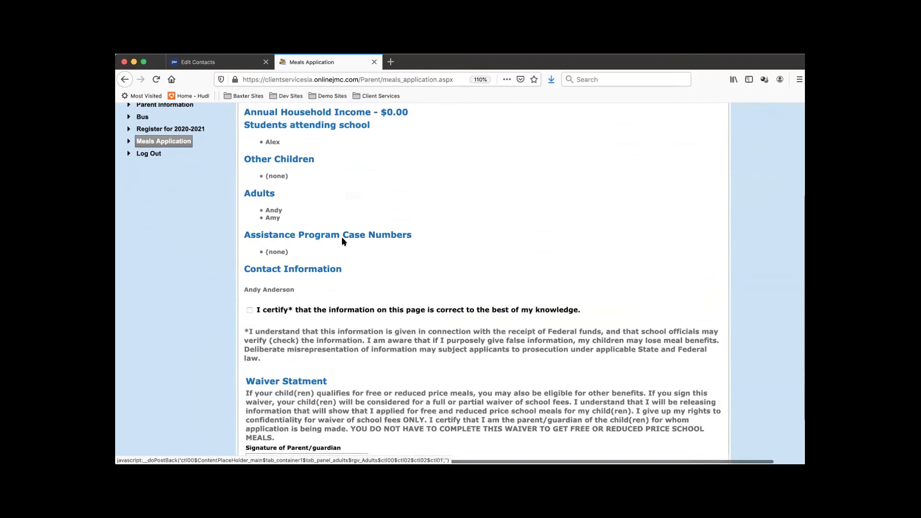
{"action": "scroll", "coordinate": [342, 239], "scroll_direction": "down", "scroll_amount": 3}
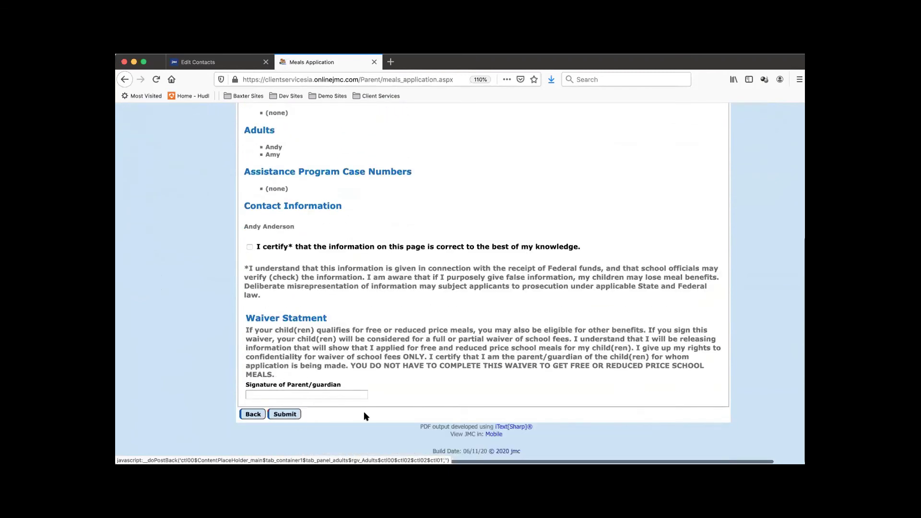
{"action": "scroll", "coordinate": [341, 339], "scroll_direction": "up", "scroll_amount": 1}
{"action": "scroll", "coordinate": [341, 340], "scroll_direction": "up", "scroll_amount": 3}
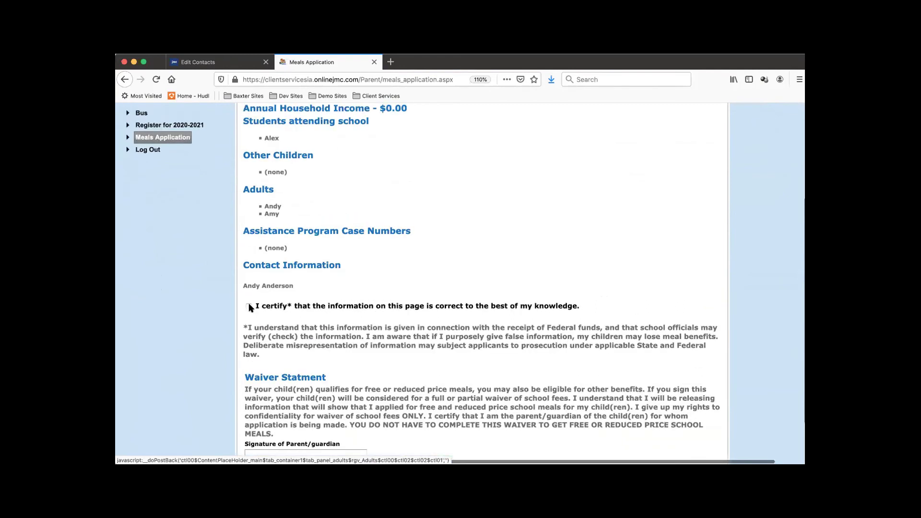
{"action": "left_click", "coordinate": [249, 305]}
Step: Open the browser's Print dialog for the summary page
{"action": "scroll", "coordinate": [394, 313], "scroll_direction": "up", "scroll_amount": 2}
{"action": "scroll", "coordinate": [397, 315], "scroll_direction": "up", "scroll_amount": 3}
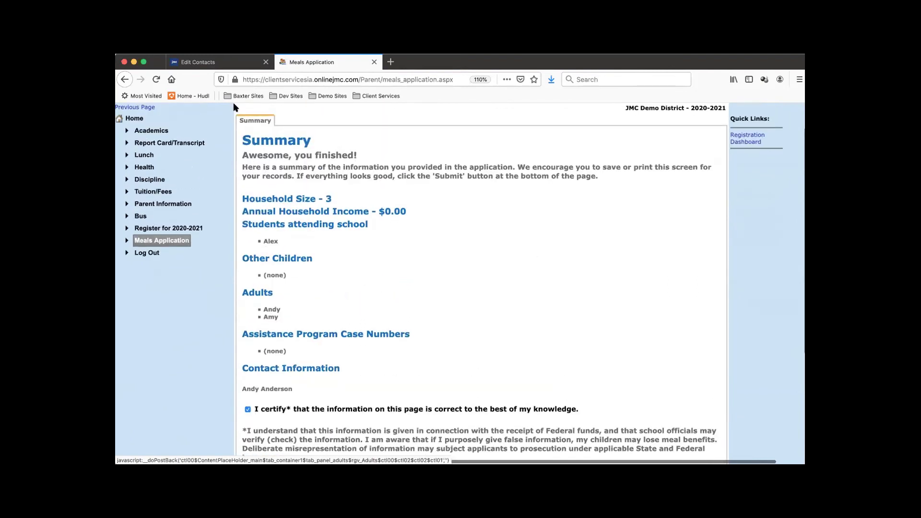
{"action": "left_click", "coordinate": [172, 48]}
{"action": "left_click", "coordinate": [201, 154]}
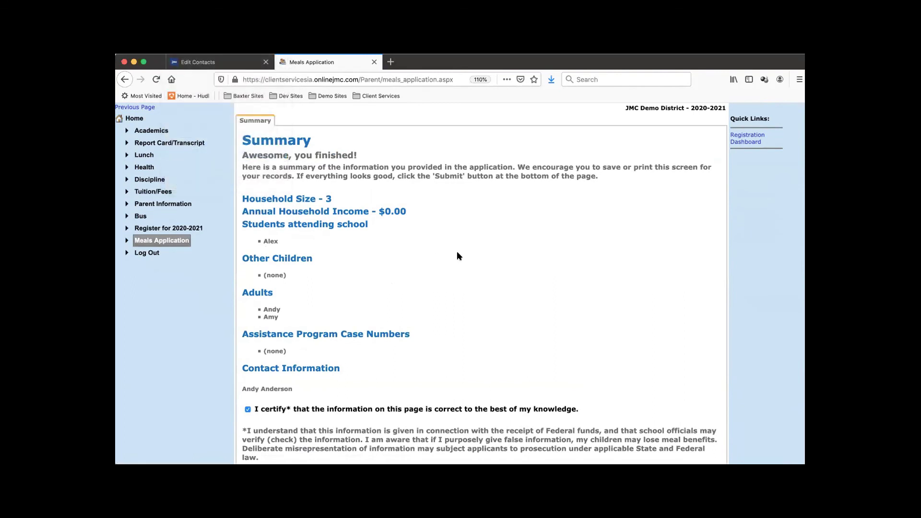
Step: Look at the PDF save options, then cancel the Print dialog without printing
{"action": "left_click", "coordinate": [367, 339]}
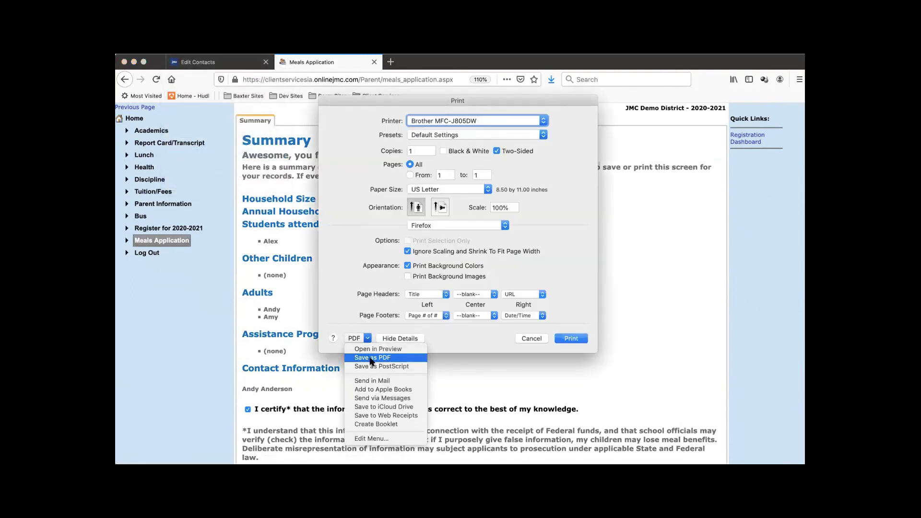
{"action": "left_click", "coordinate": [347, 293]}
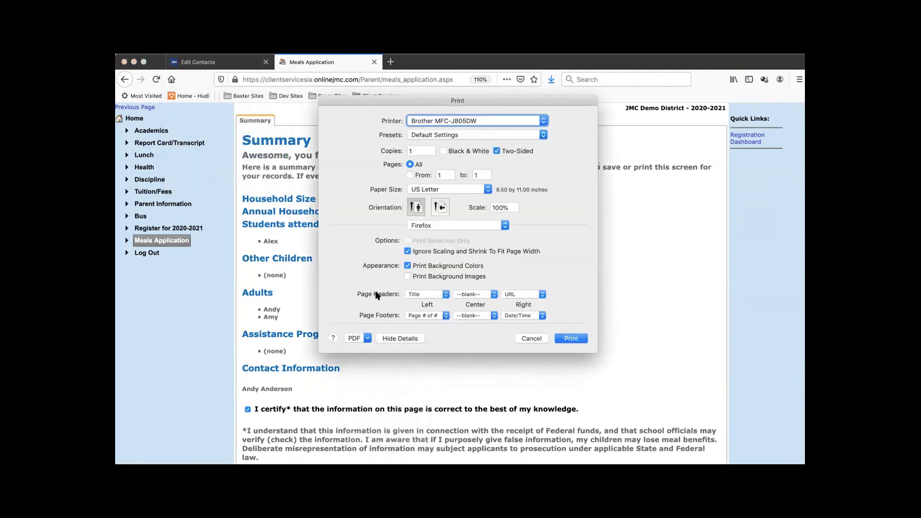
{"action": "left_click", "coordinate": [531, 341]}
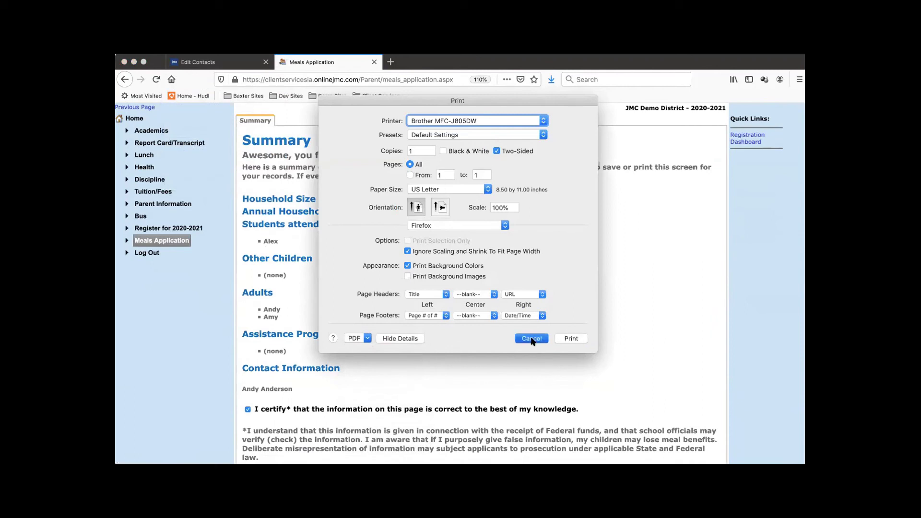
Step: Submit the meals application and return to the admin Edit Contacts tab
{"action": "scroll", "coordinate": [387, 176], "scroll_direction": "down", "scroll_amount": 1}
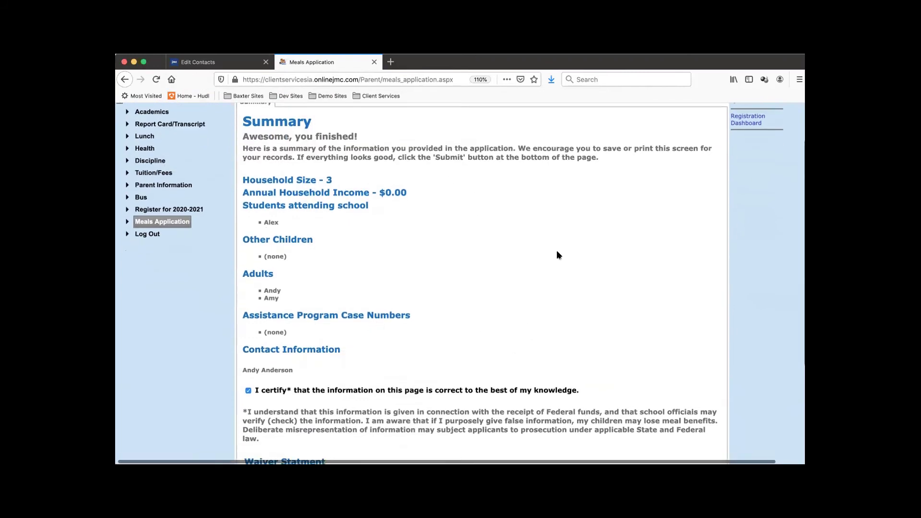
{"action": "scroll", "coordinate": [449, 309], "scroll_direction": "down", "scroll_amount": 5}
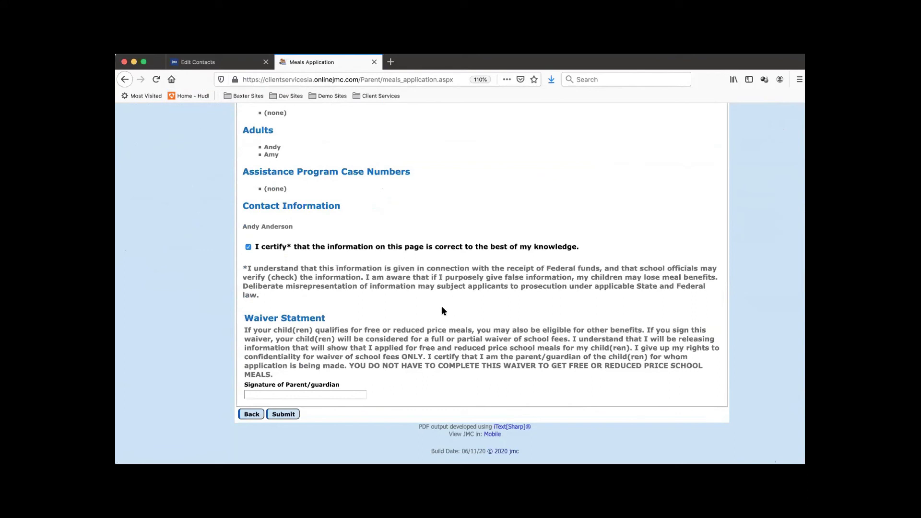
{"action": "left_click", "coordinate": [290, 415]}
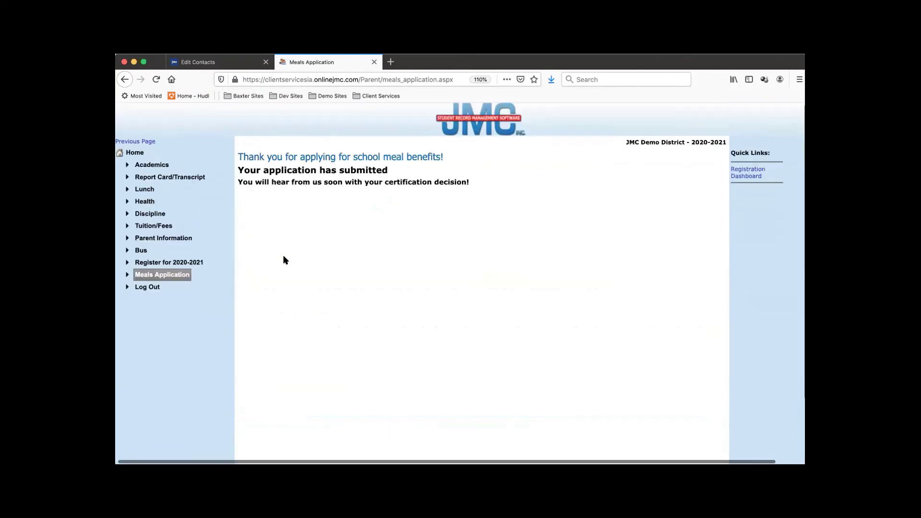
{"action": "left_click", "coordinate": [211, 61]}
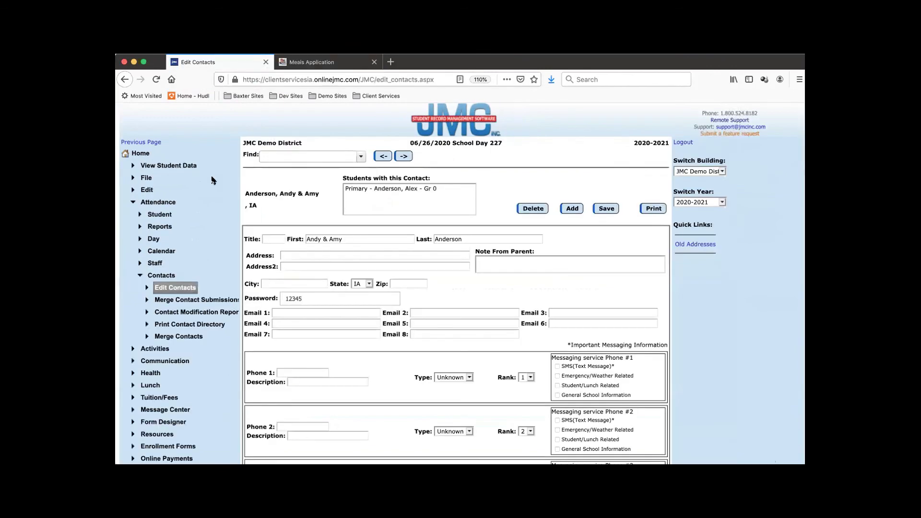
Step: From Home, open the pending free/reduced meals application's details
{"action": "left_click", "coordinate": [140, 153]}
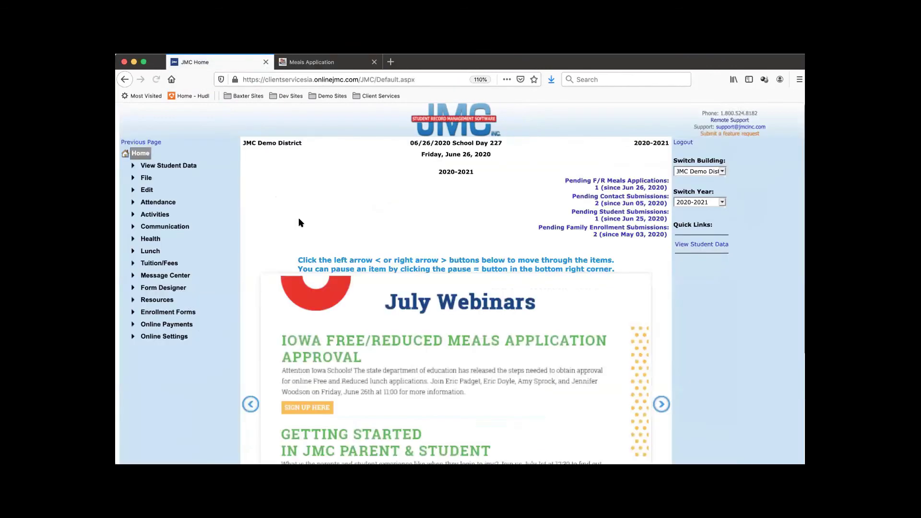
{"action": "left_click", "coordinate": [628, 182]}
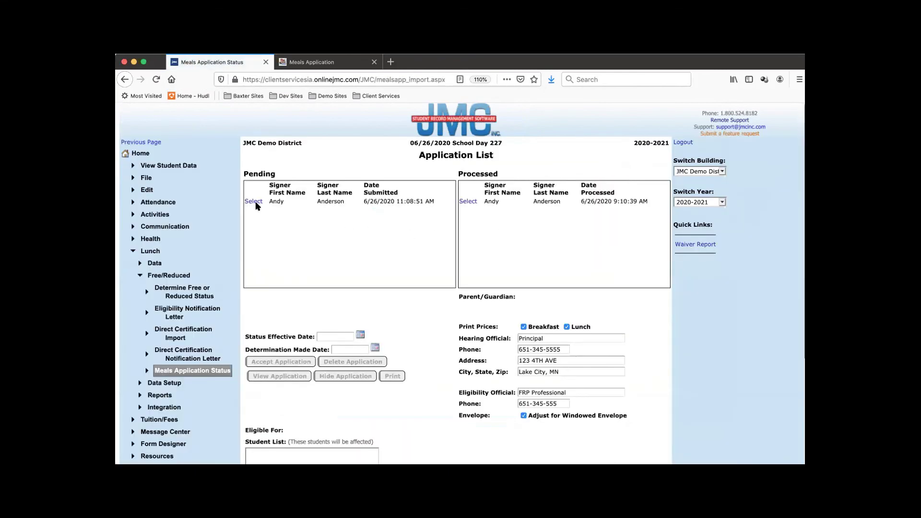
{"action": "left_click", "coordinate": [255, 202]}
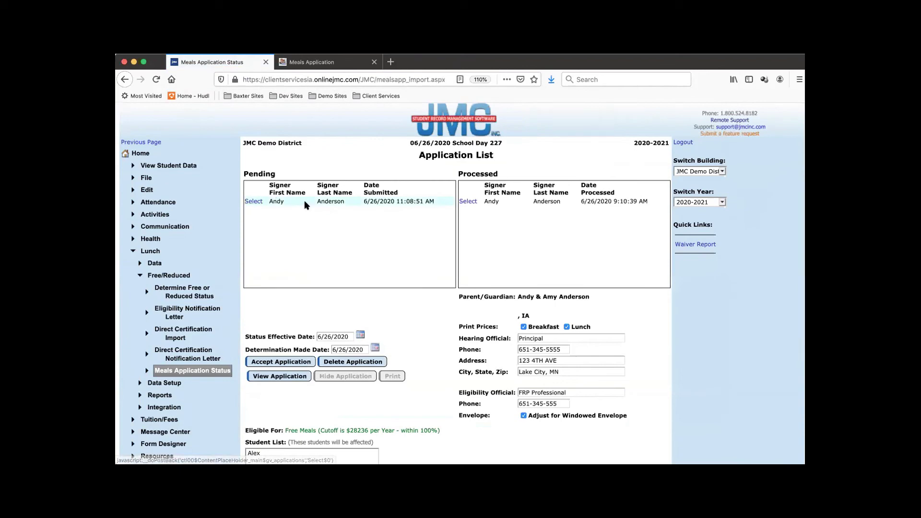
{"action": "scroll", "coordinate": [370, 268], "scroll_direction": "down", "scroll_amount": 3}
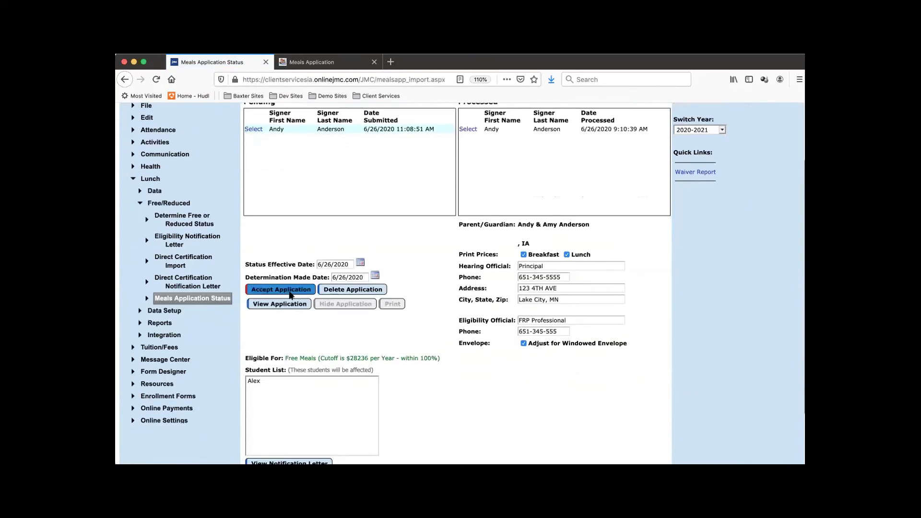
Step: Accept the application, confirm the meal status update, and open the notification letter
{"action": "left_click", "coordinate": [290, 290]}
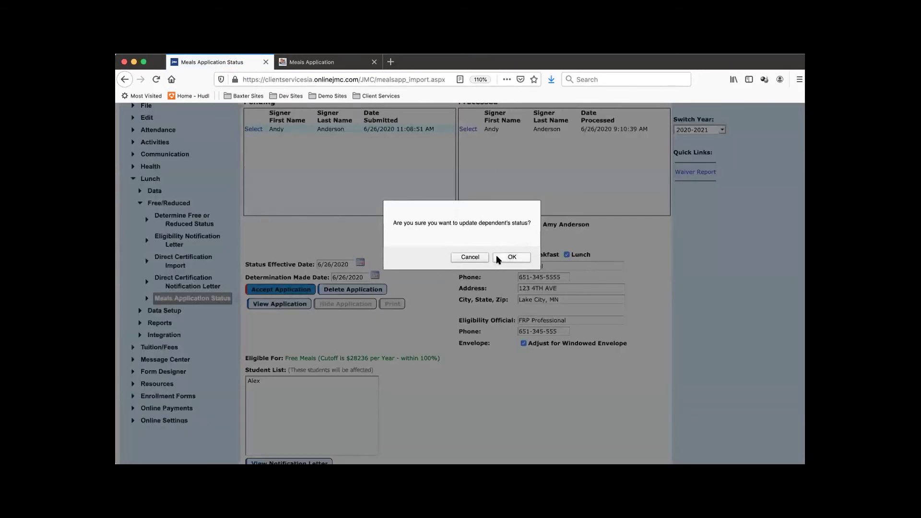
{"action": "left_click", "coordinate": [499, 258]}
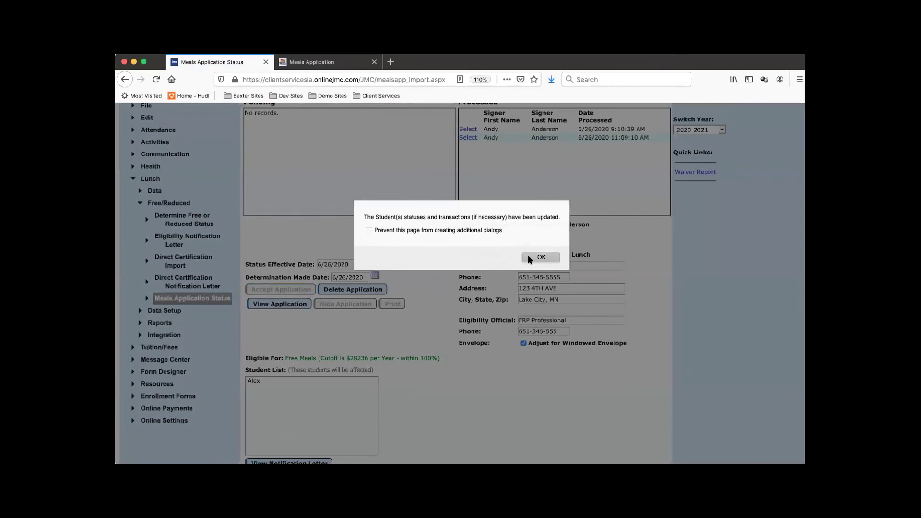
{"action": "left_click", "coordinate": [540, 257]}
{"action": "scroll", "coordinate": [442, 279], "scroll_direction": "down", "scroll_amount": 1}
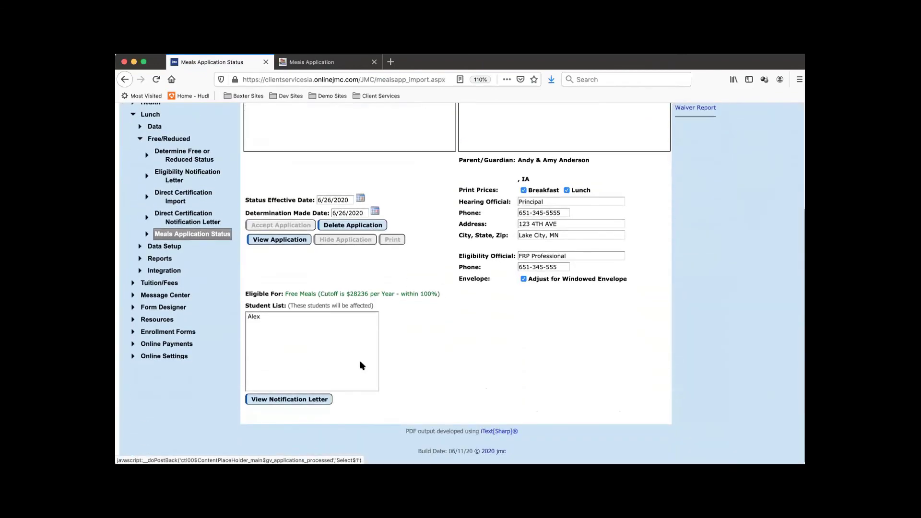
{"action": "left_click", "coordinate": [298, 399]}
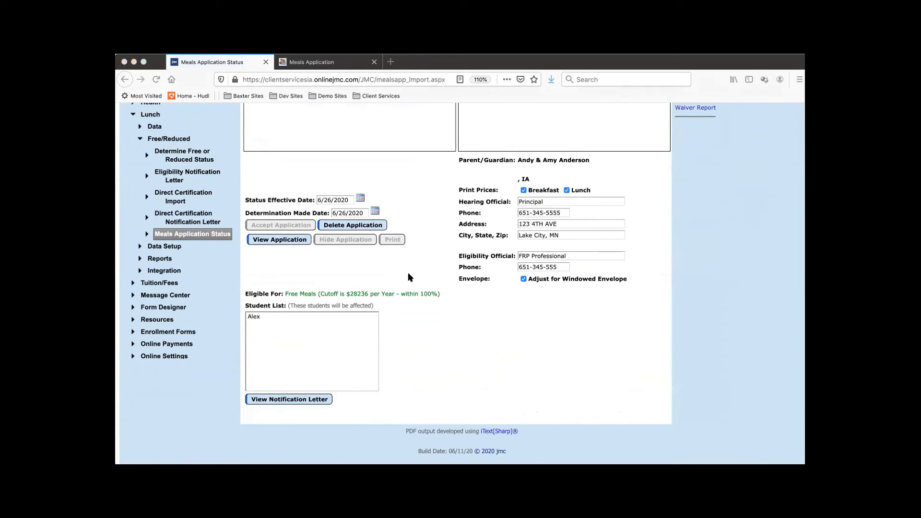
{"action": "left_click", "coordinate": [517, 318]}
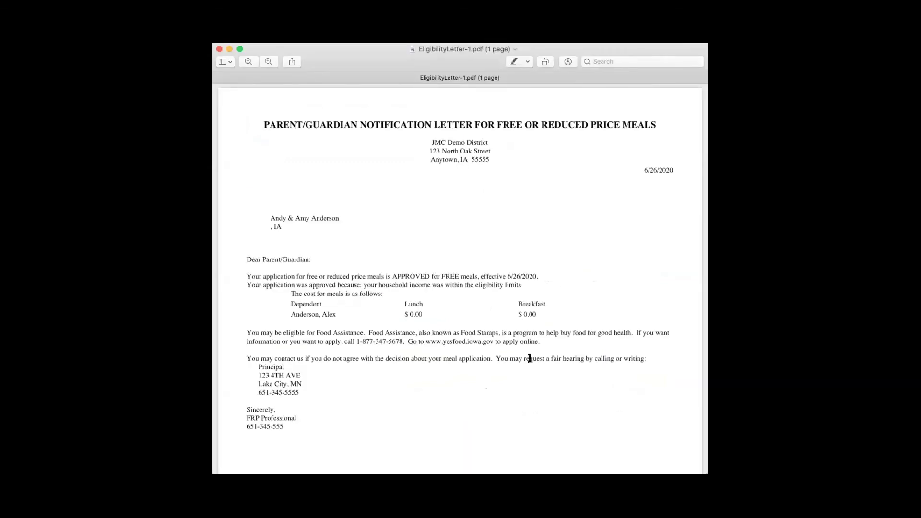
Step: Scroll through the free-meals approval letter down to the USDA notice and back up
{"action": "scroll", "coordinate": [516, 326], "scroll_direction": "down", "scroll_amount": 2}
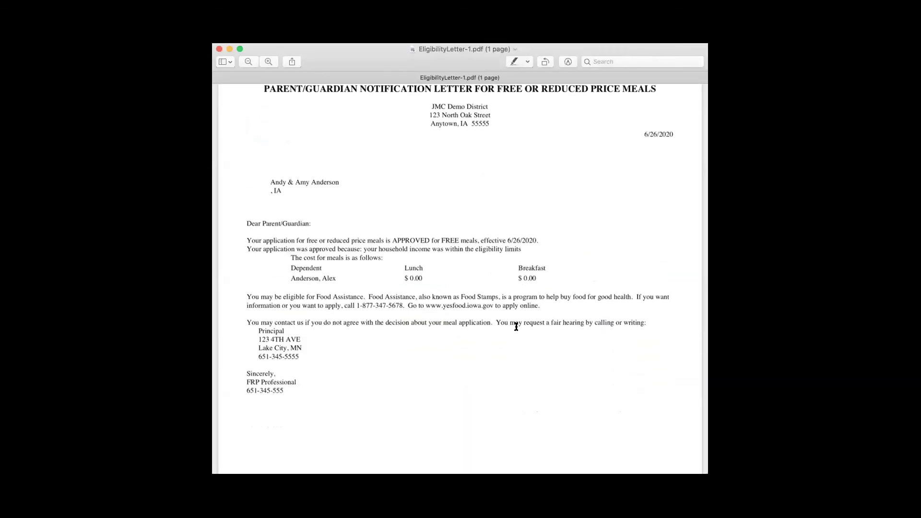
{"action": "scroll", "coordinate": [516, 323], "scroll_direction": "down", "scroll_amount": 2}
{"action": "scroll", "coordinate": [516, 324], "scroll_direction": "up", "scroll_amount": 2}
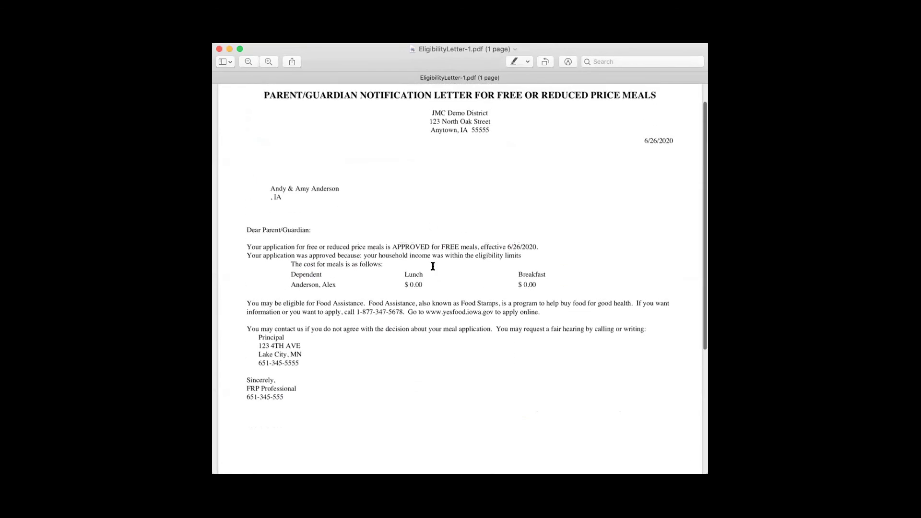
{"action": "scroll", "coordinate": [493, 291], "scroll_direction": "down", "scroll_amount": 6}
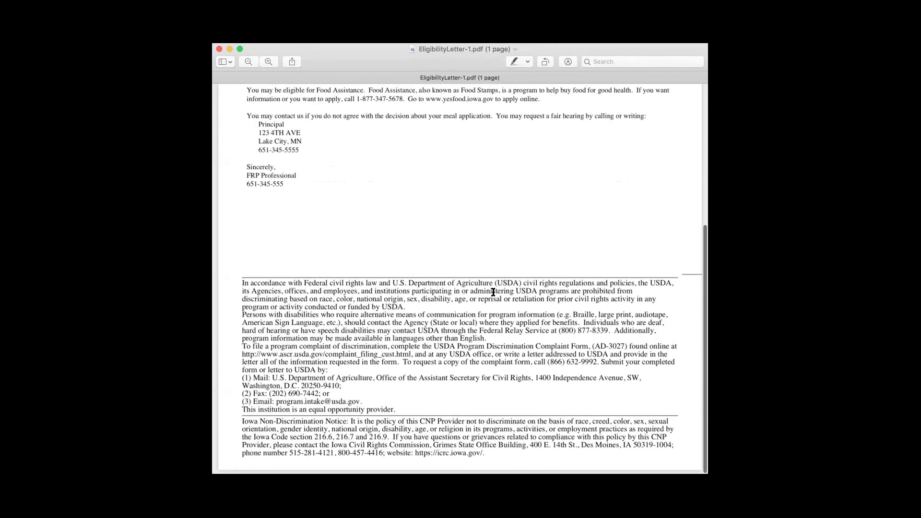
{"action": "scroll", "coordinate": [494, 291], "scroll_direction": "up", "scroll_amount": 6}
{"action": "scroll", "coordinate": [493, 292], "scroll_direction": "up", "scroll_amount": 1}
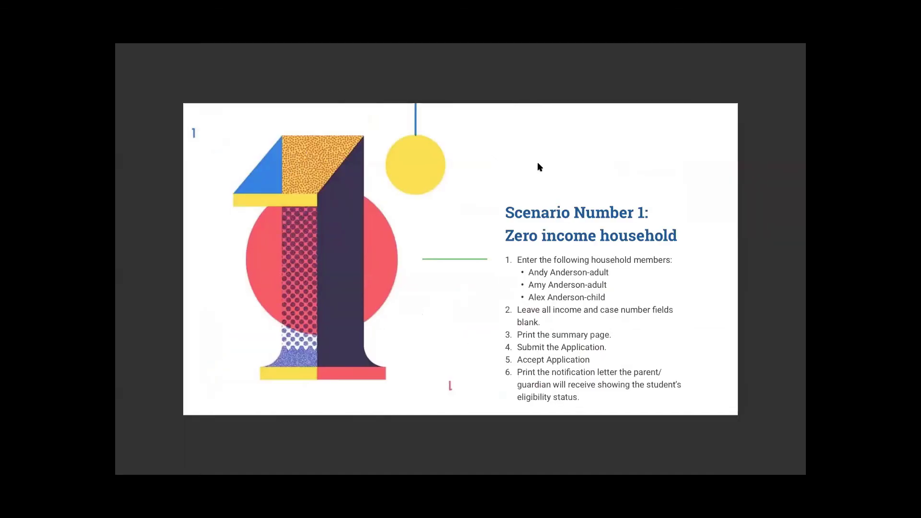
Step: Advance to the Scenario Number 2 slide and select its first household member line
{"action": "key", "text": "Right"}
{"action": "key", "text": "Right"}
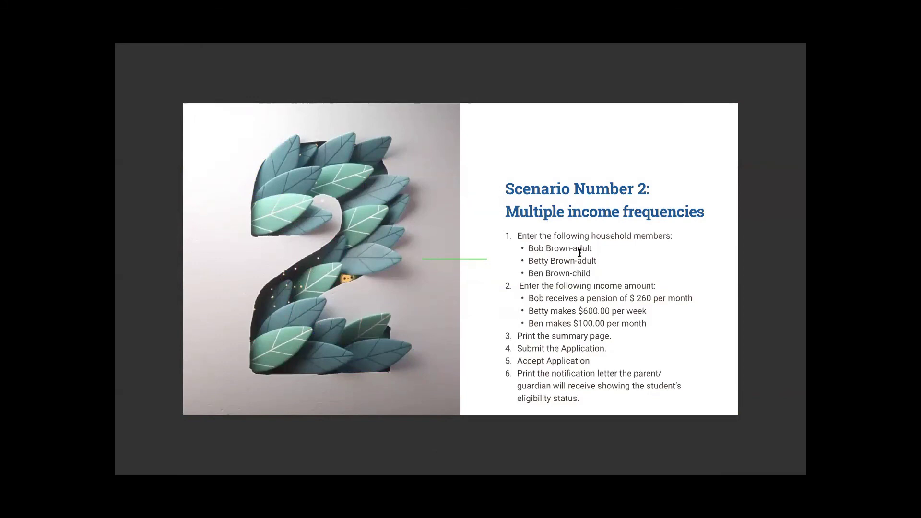
{"action": "left_click_drag", "start_coordinate": [582, 249], "coordinate": [520, 248]}
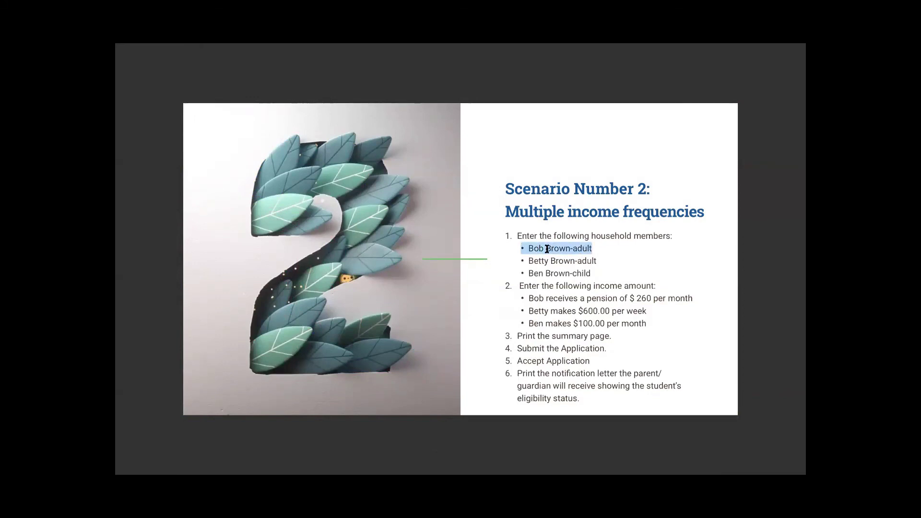
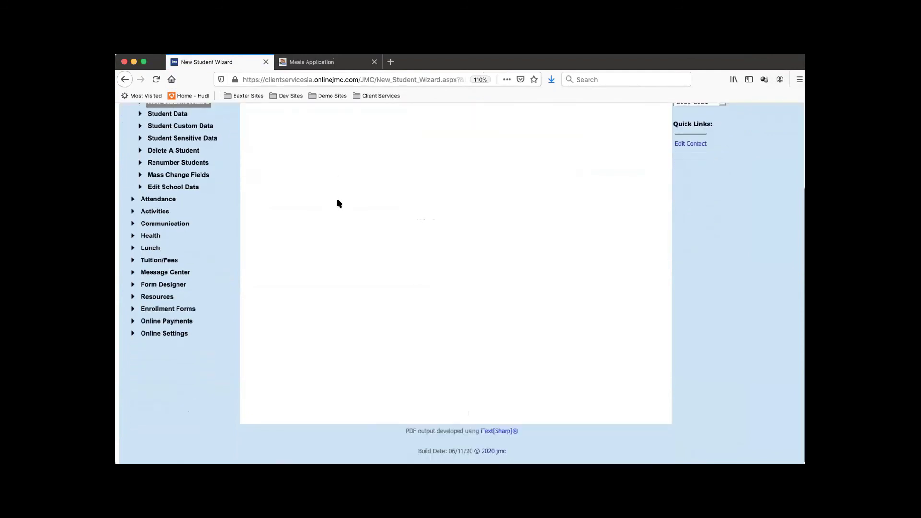
Step: In the kindergarten student's data, set the primary contact to the parent with the matching surname
{"action": "scroll", "coordinate": [384, 197], "scroll_direction": "up", "scroll_amount": 5}
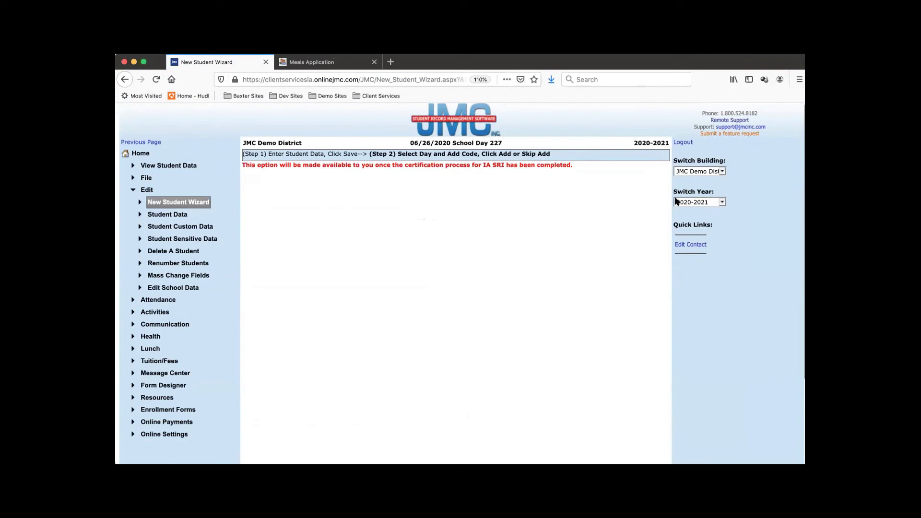
{"action": "left_click", "coordinate": [187, 165]}
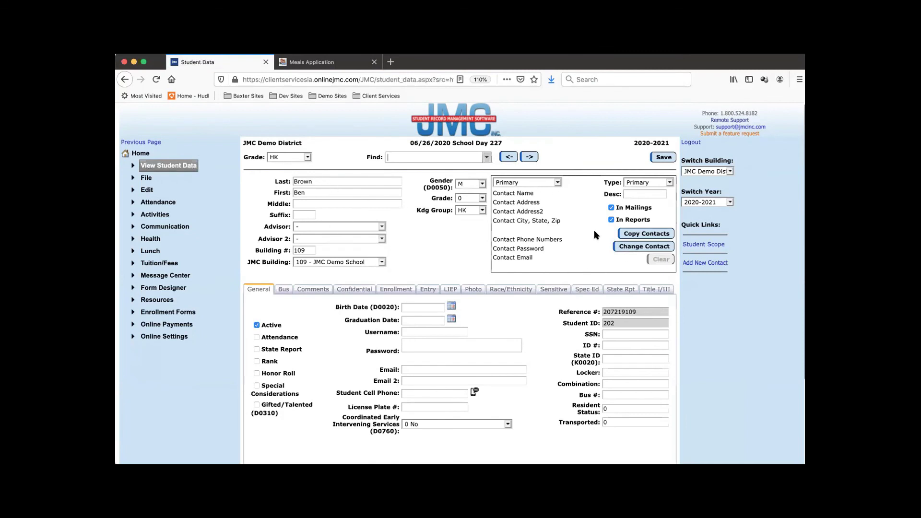
{"action": "left_click", "coordinate": [628, 247]}
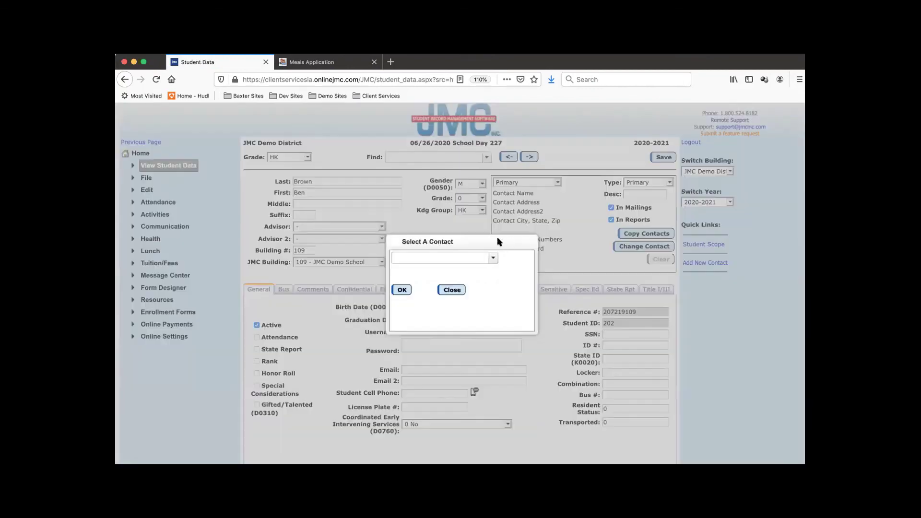
{"action": "type", "text": "brown"}
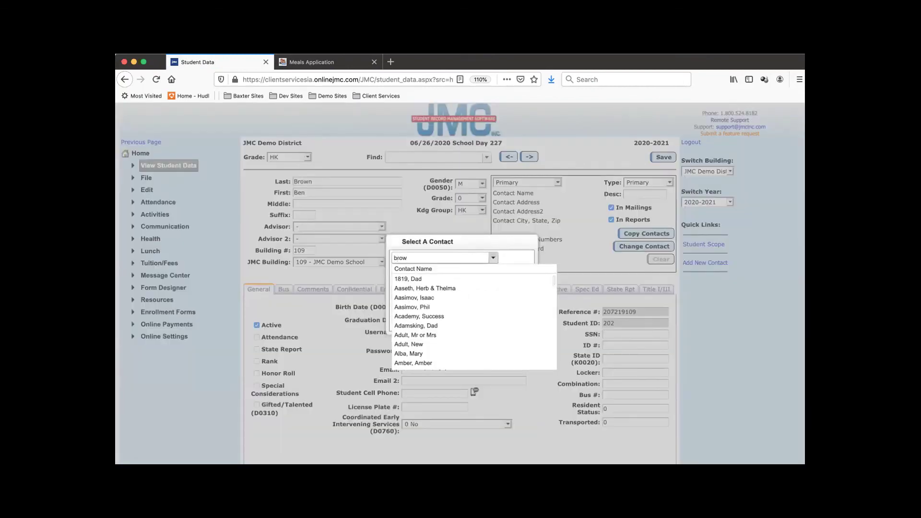
{"action": "left_click", "coordinate": [440, 278]}
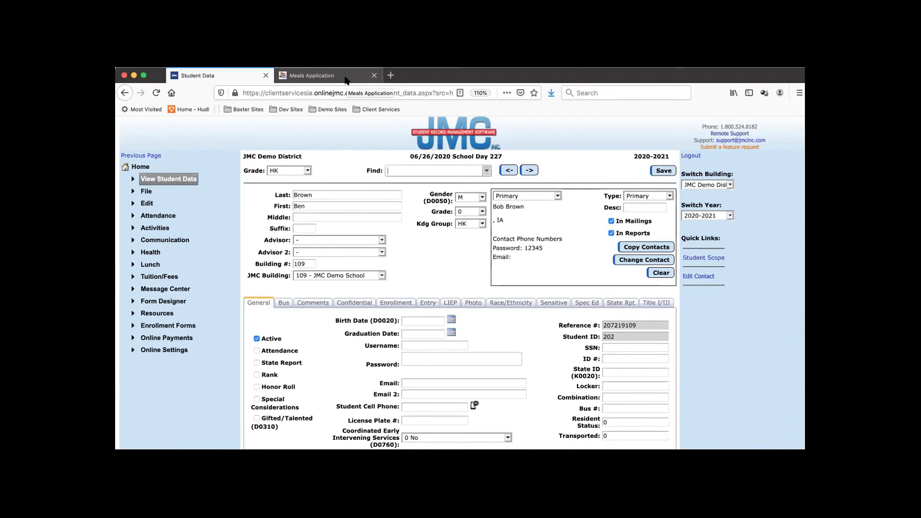
Step: Log out of the parent portal and sign back in with the parent's username and password
{"action": "left_click", "coordinate": [345, 79]}
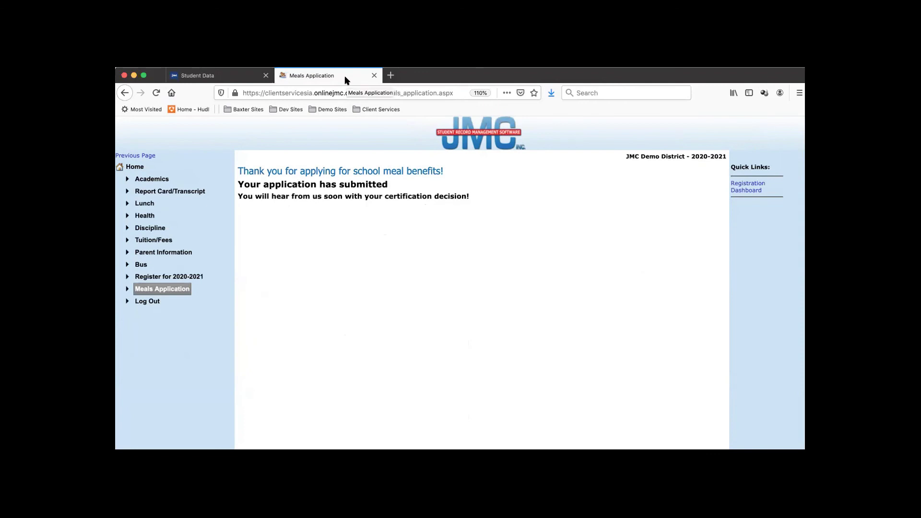
{"action": "left_click", "coordinate": [145, 302]}
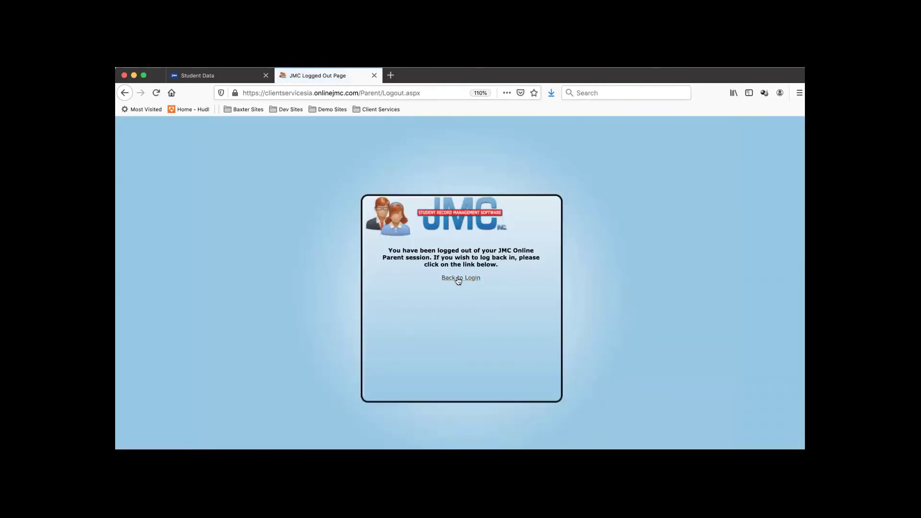
{"action": "left_click", "coordinate": [458, 278]}
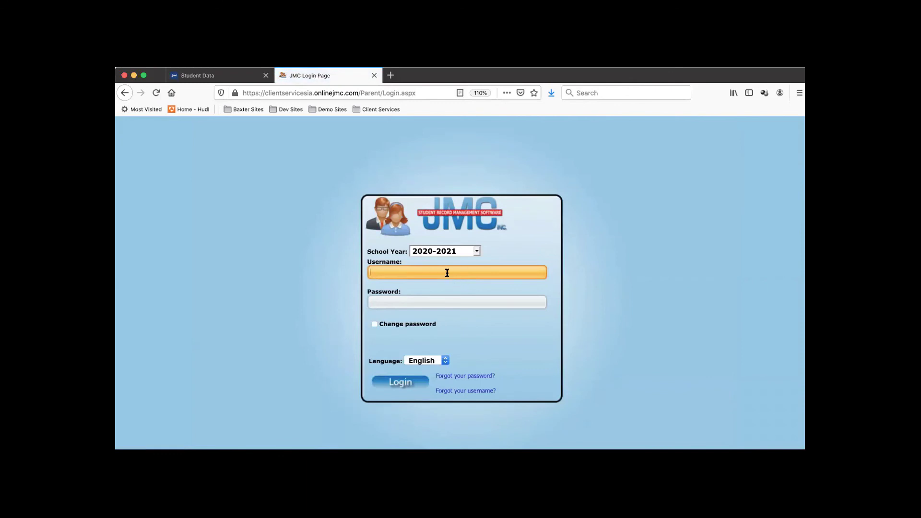
{"action": "left_click", "coordinate": [447, 273]}
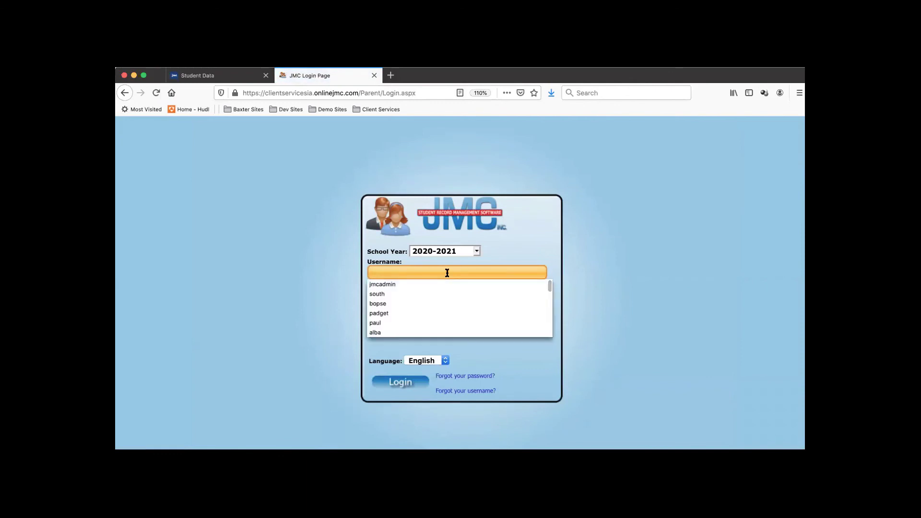
{"action": "type", "text": "bv"}
{"action": "key", "text": "BackSpace"}
{"action": "key", "text": "BackSpace"}
{"action": "type", "text": "brown"}
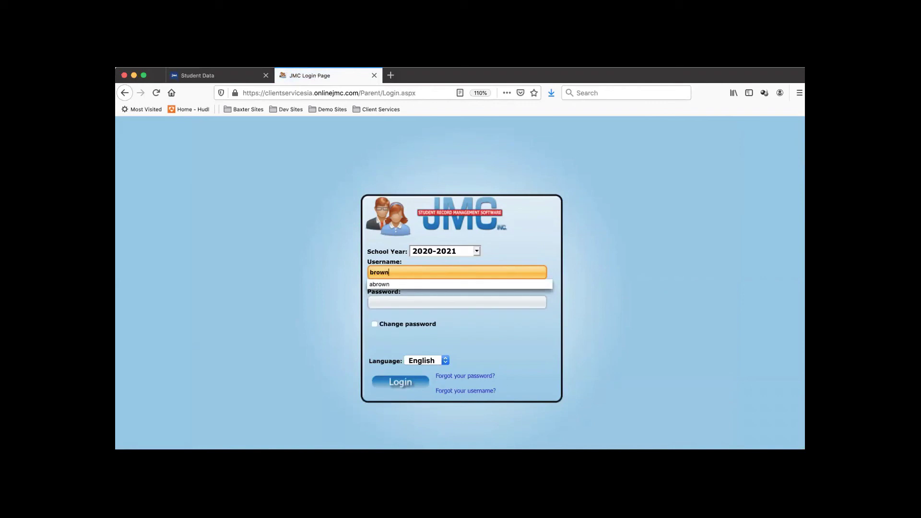
{"action": "key", "text": "Tab"}
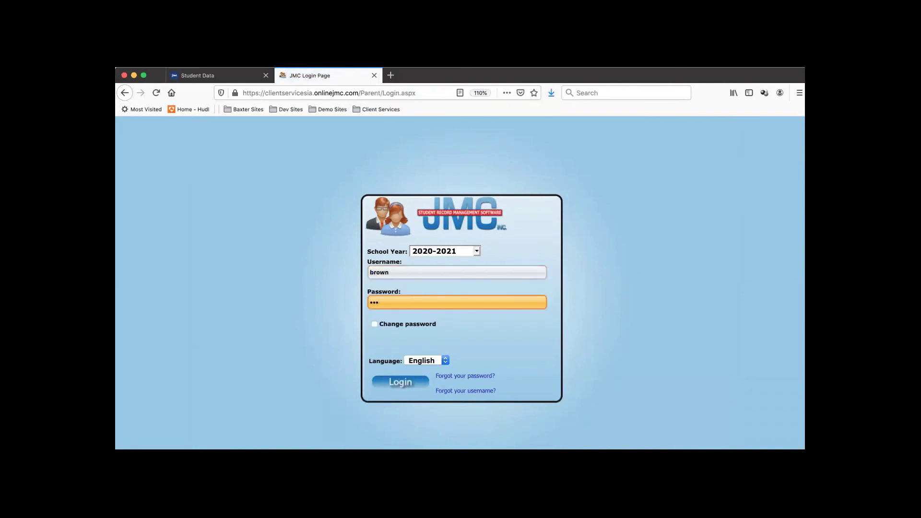
{"action": "key", "text": "Return"}
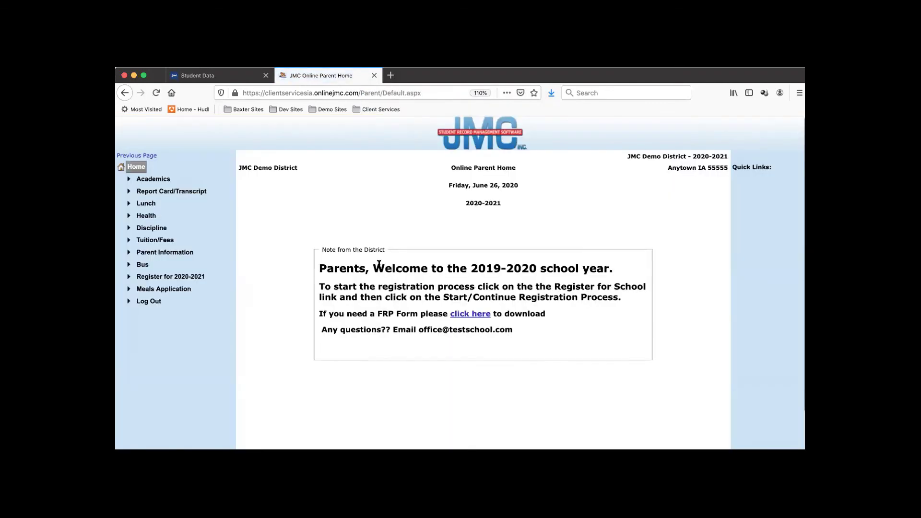
Step: Start the free and reduced meals application and continue past the eligibility information
{"action": "left_click", "coordinate": [178, 289]}
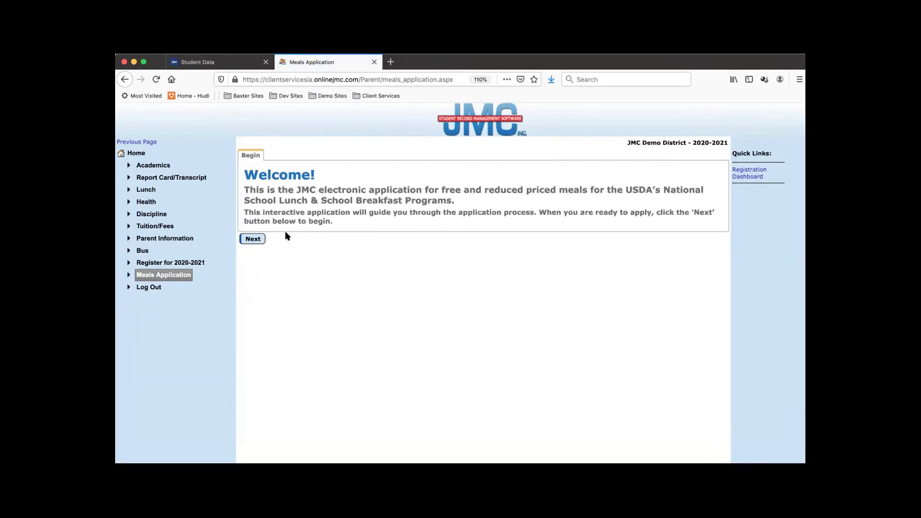
{"action": "left_click", "coordinate": [253, 238]}
{"action": "scroll", "coordinate": [297, 257], "scroll_direction": "down", "scroll_amount": 1}
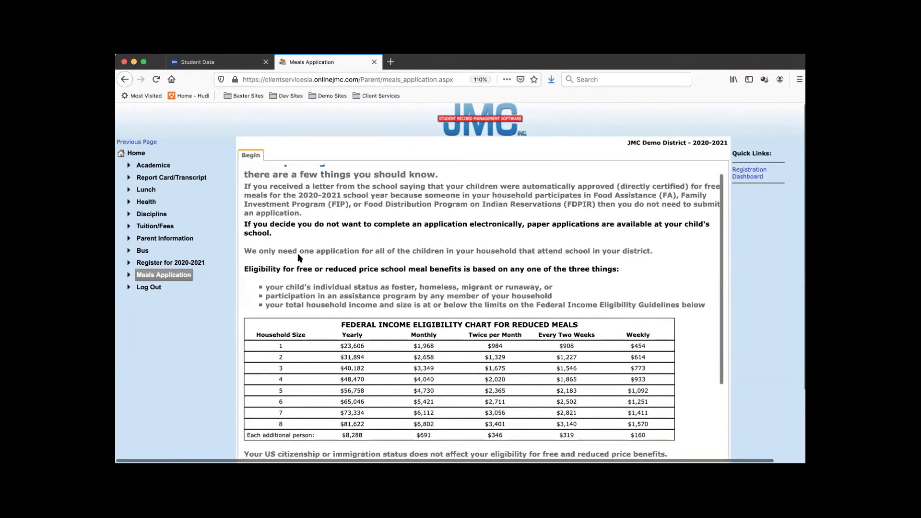
{"action": "scroll", "coordinate": [298, 259], "scroll_direction": "down", "scroll_amount": 5}
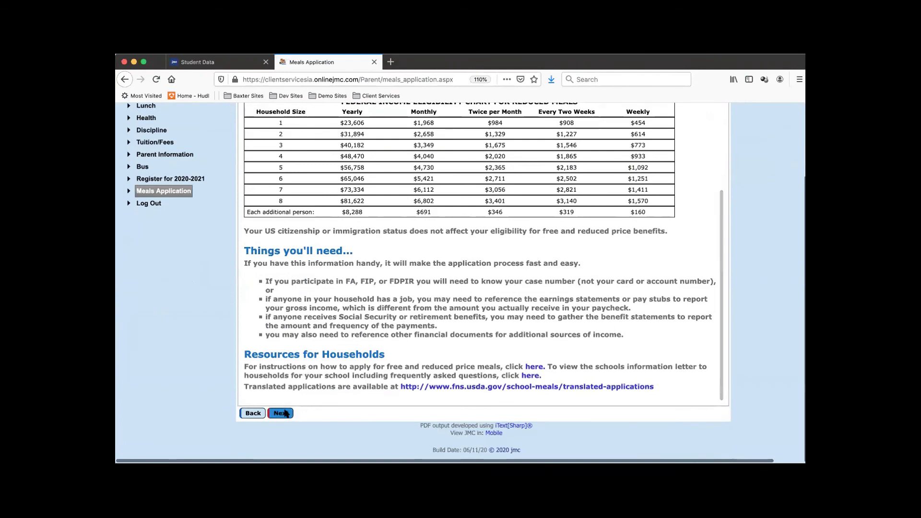
{"action": "left_click", "coordinate": [283, 414]}
Step: Enter the certifying adult's name and continue to the household student list
{"action": "scroll", "coordinate": [334, 240], "scroll_direction": "up", "scroll_amount": 2}
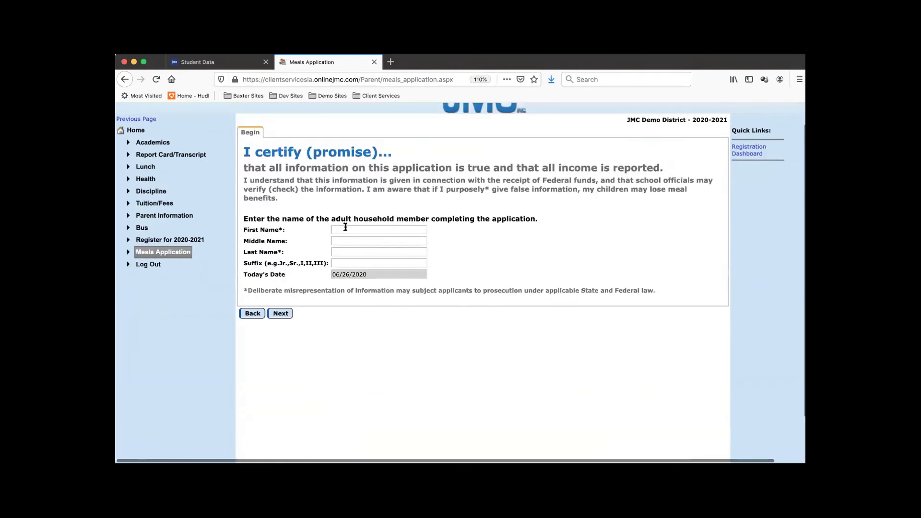
{"action": "left_click", "coordinate": [345, 229]}
{"action": "type", "text": "Bob"}
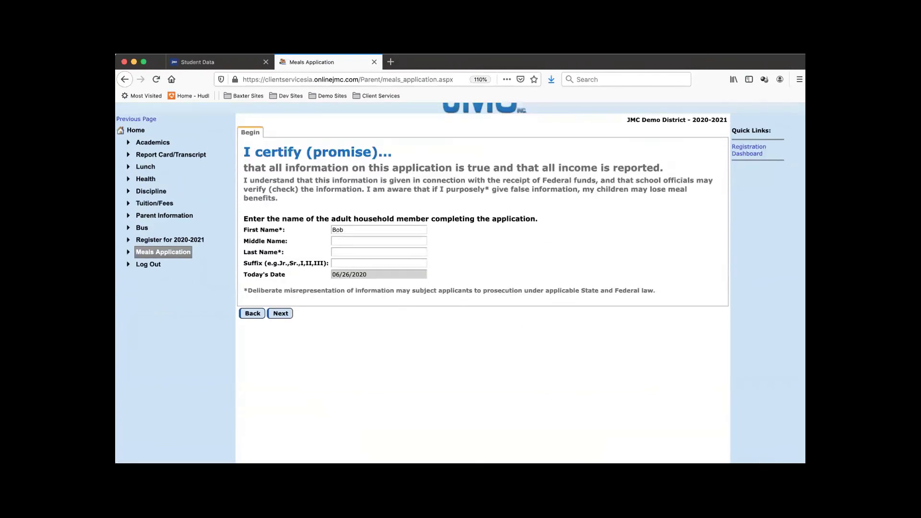
{"action": "type", "text": "Bo"}
{"action": "type", "text": "own"}
{"action": "left_click", "coordinate": [281, 313]}
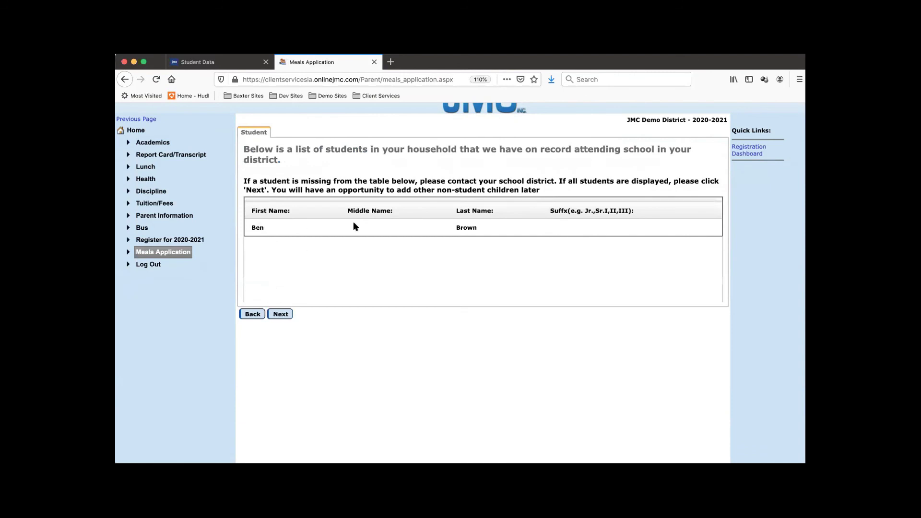
Step: Confirm the one-student household list and leave FA, FIP and FDPIR unchecked
{"action": "left_click", "coordinate": [286, 314]}
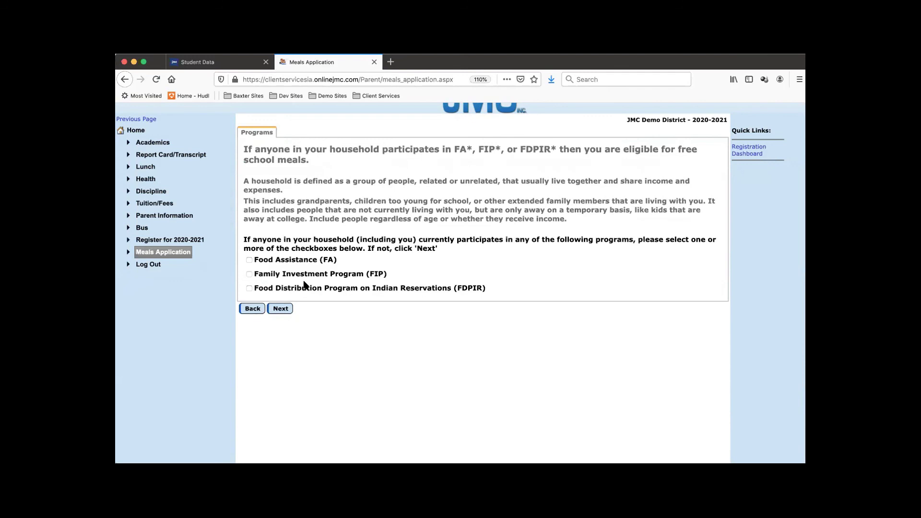
{"action": "left_click", "coordinate": [282, 309]}
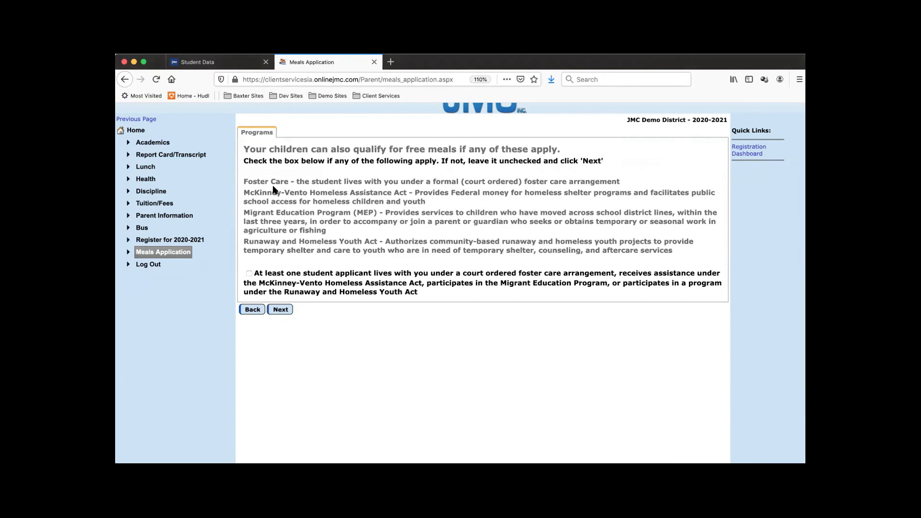
Step: Skip the foster care and homeless question and confirm there are no other children
{"action": "left_click", "coordinate": [278, 310]}
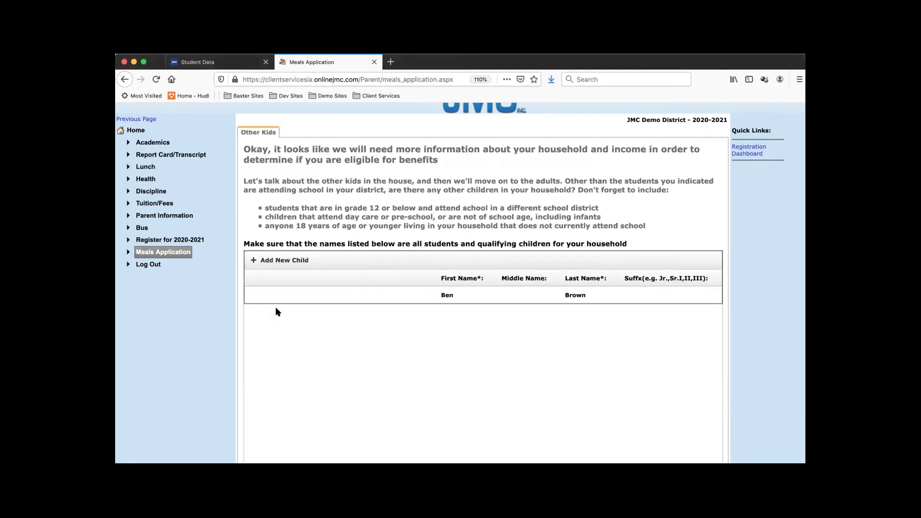
{"action": "scroll", "coordinate": [334, 289], "scroll_direction": "down", "scroll_amount": 4}
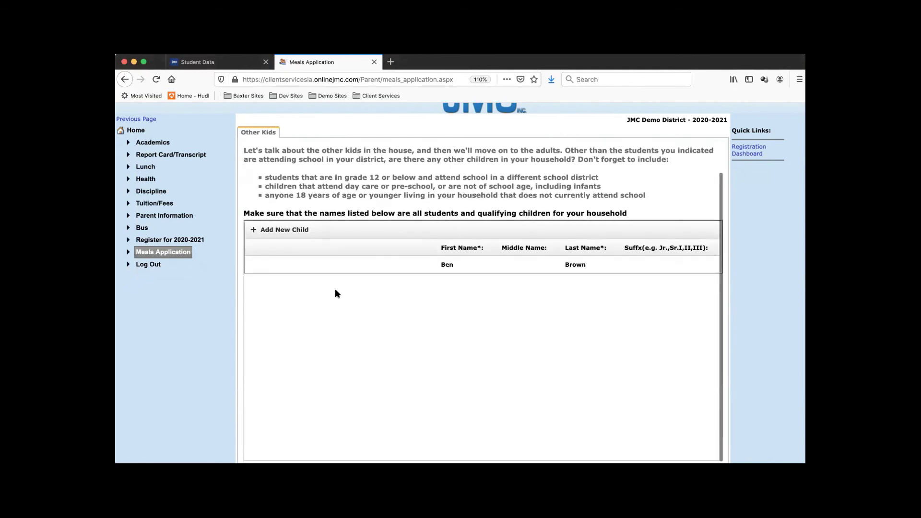
{"action": "left_click", "coordinate": [280, 413]}
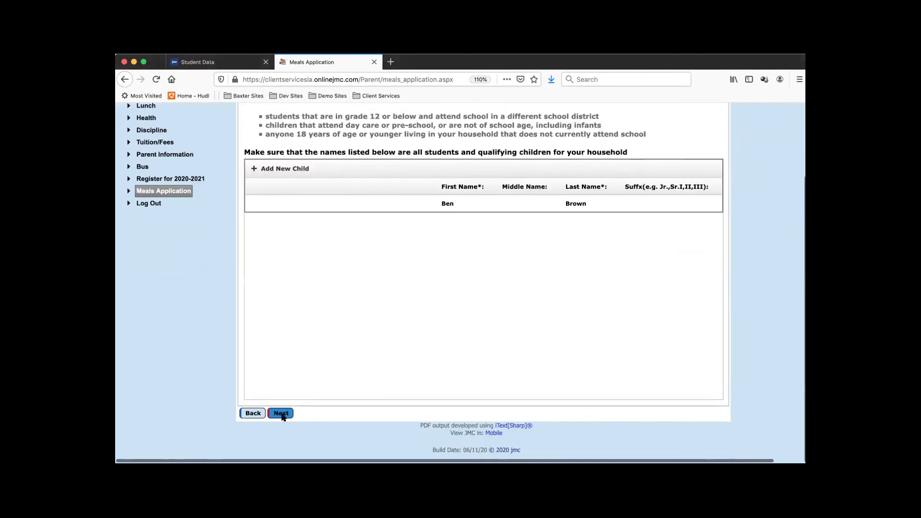
{"action": "scroll", "coordinate": [305, 292], "scroll_direction": "up", "scroll_amount": 3}
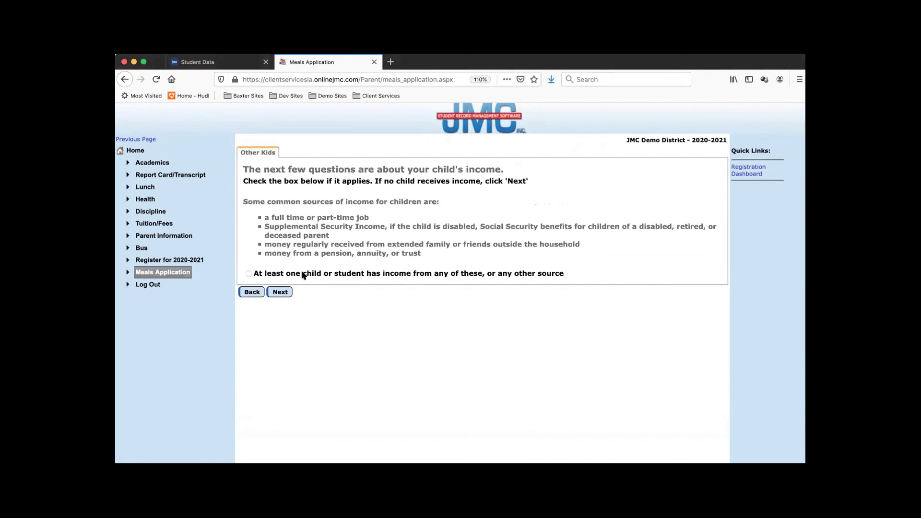
Step: Report the child's job income as 100 per month and continue to the Adults step
{"action": "left_click", "coordinate": [248, 273]}
{"action": "left_click", "coordinate": [286, 295]}
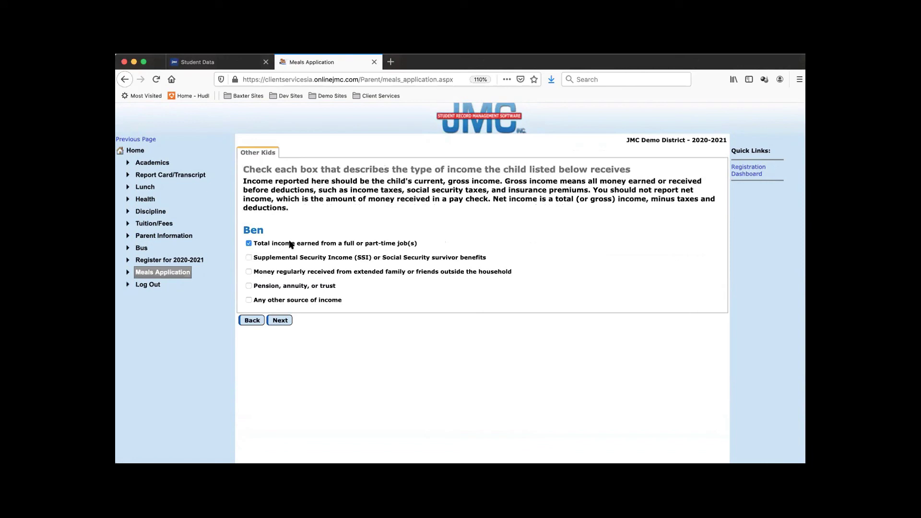
{"action": "left_click", "coordinate": [284, 253]}
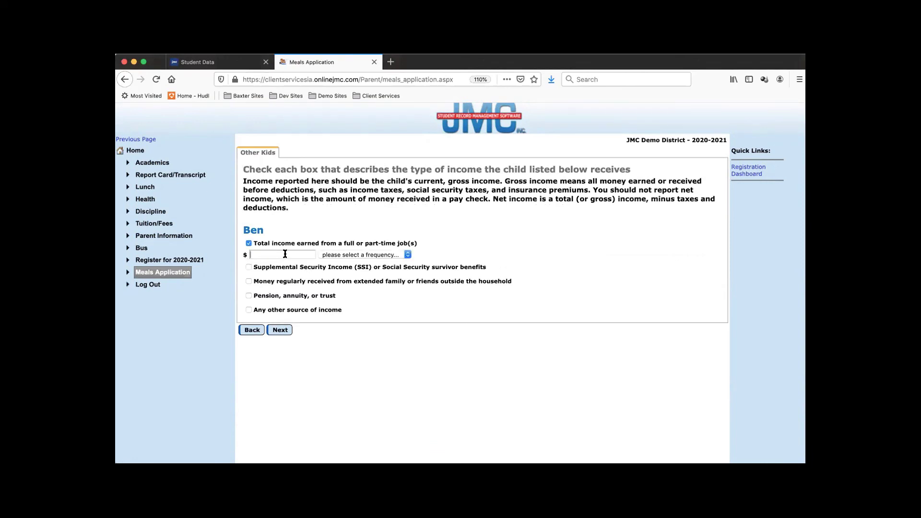
{"action": "type", "text": "100"}
{"action": "left_click", "coordinate": [355, 255]}
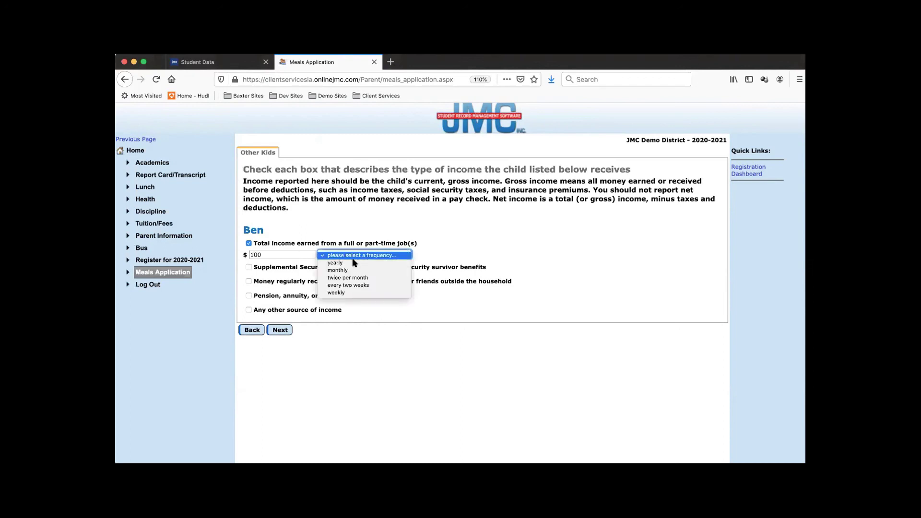
{"action": "left_click", "coordinate": [355, 275]}
{"action": "left_click", "coordinate": [280, 330]}
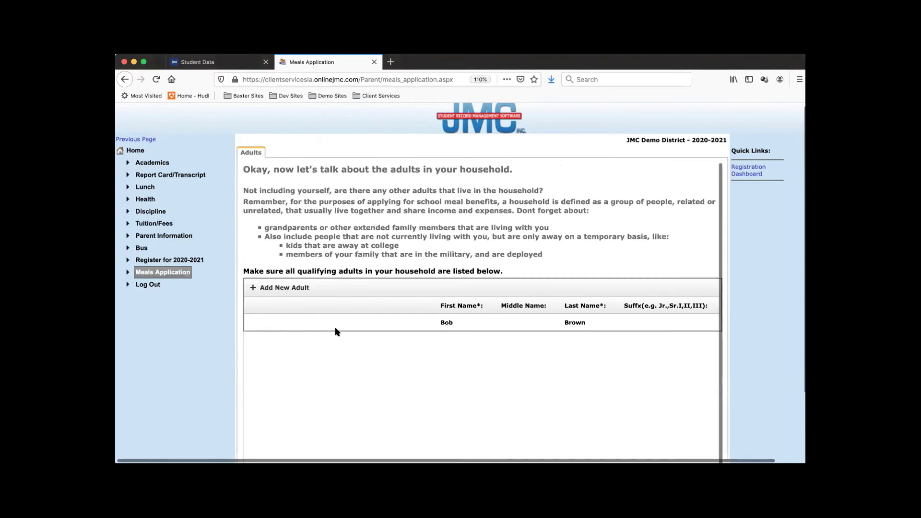
Step: Add and save a second household adult's first and last name, then continue
{"action": "left_click", "coordinate": [280, 288]}
{"action": "left_click", "coordinate": [354, 309]}
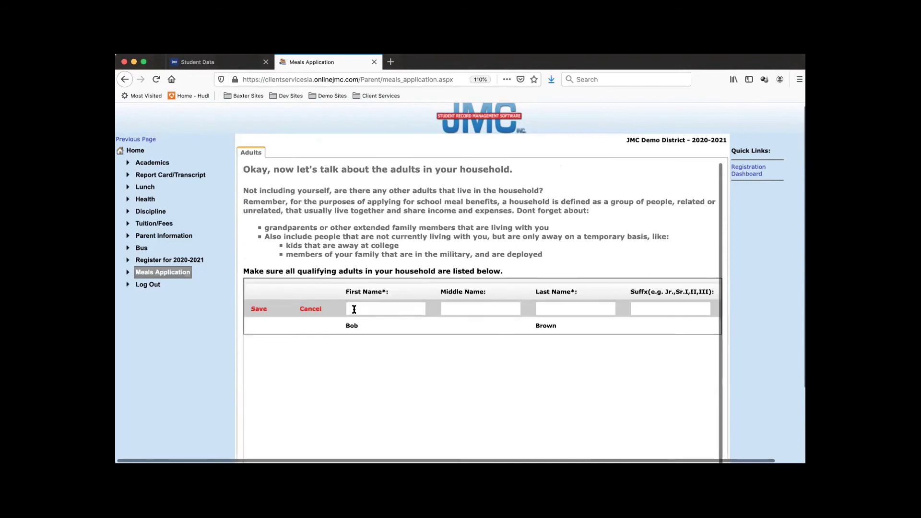
{"action": "type", "text": "Be"}
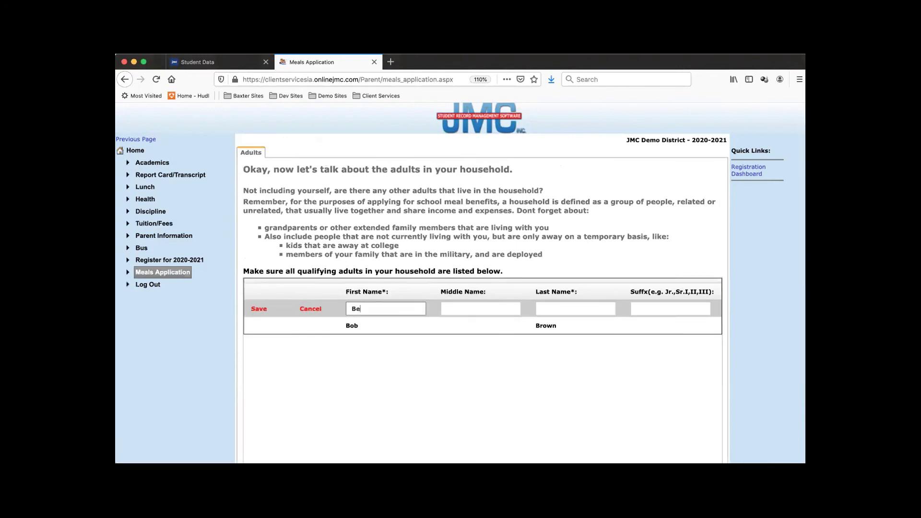
{"action": "type", "text": "tty"}
{"action": "key", "text": "Tab"}
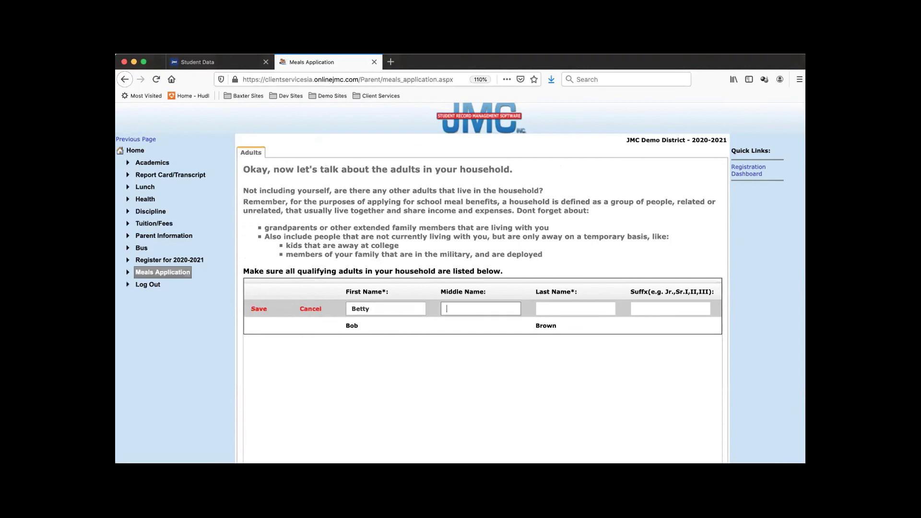
{"action": "key", "text": "Tab"}
{"action": "type", "text": "Brown"}
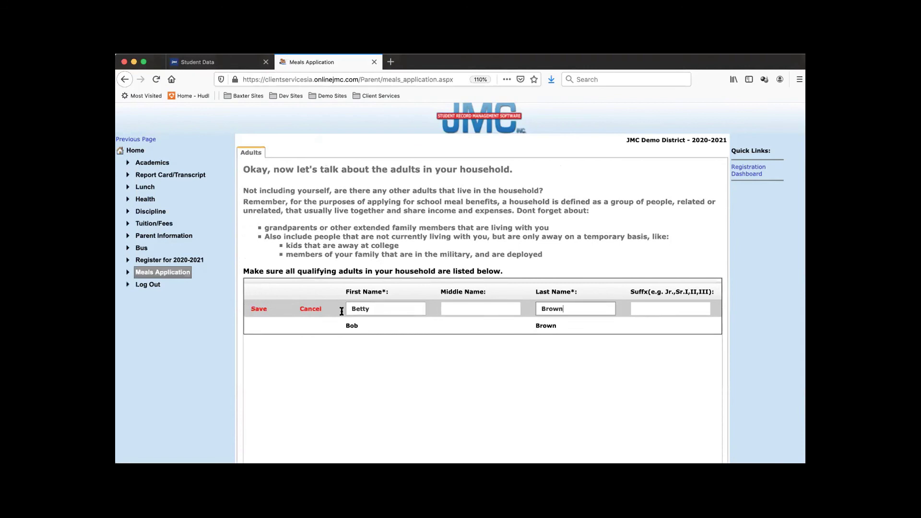
{"action": "left_click", "coordinate": [259, 308]}
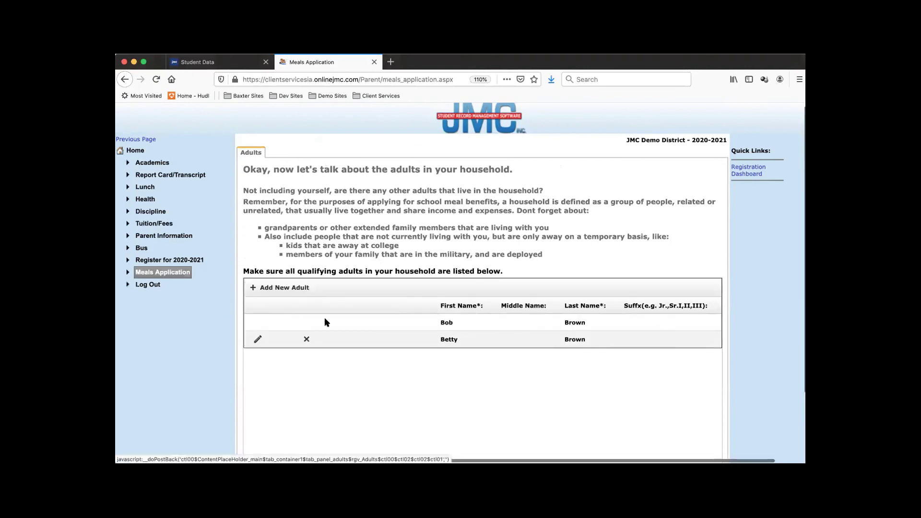
{"action": "scroll", "coordinate": [323, 319], "scroll_direction": "down", "scroll_amount": 3}
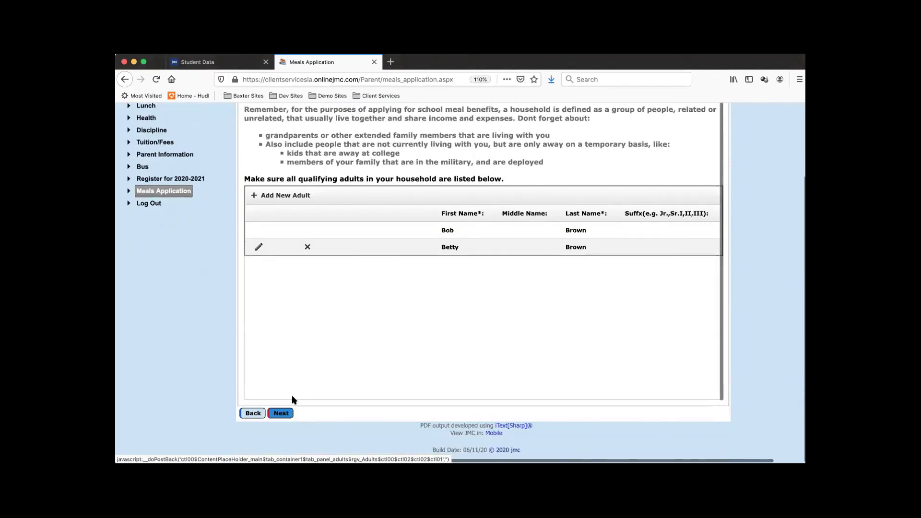
{"action": "left_click", "coordinate": [281, 413]}
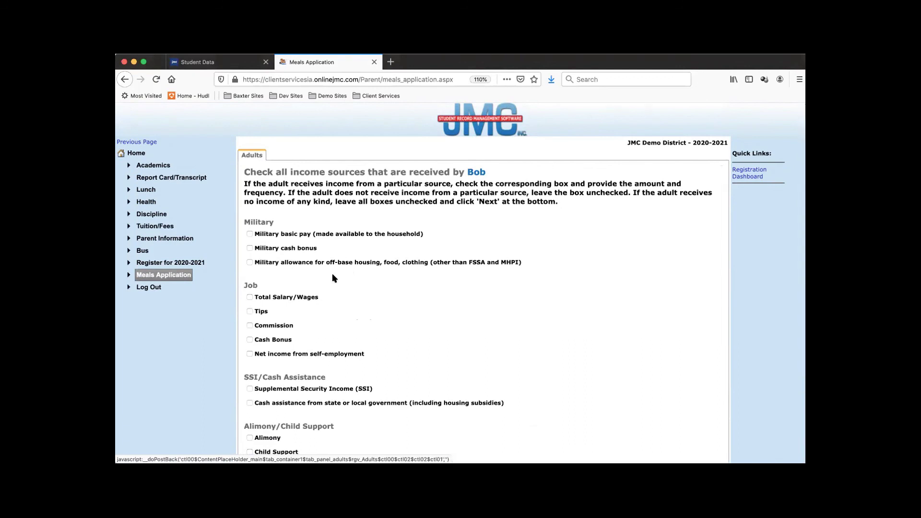
Step: Report a 260 monthly pension for the first adult's income sources
{"action": "scroll", "coordinate": [337, 293], "scroll_direction": "down", "scroll_amount": 5}
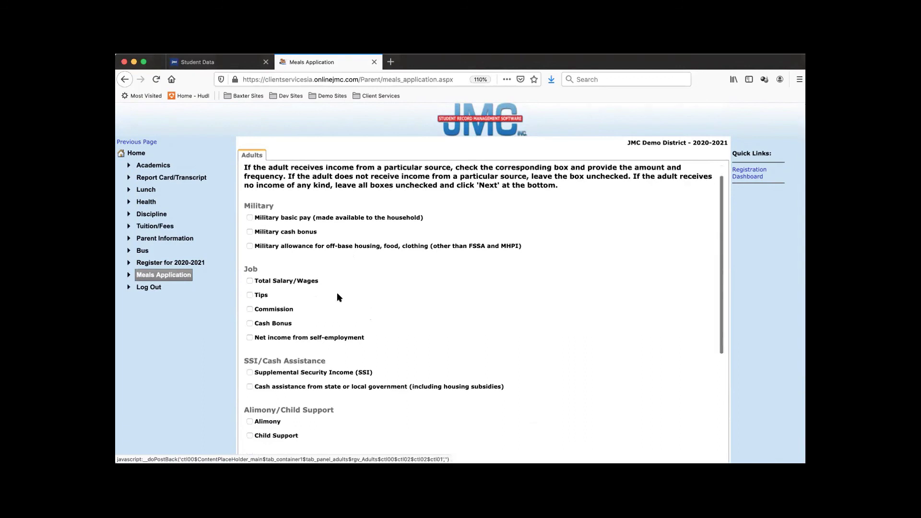
{"action": "scroll", "coordinate": [336, 297], "scroll_direction": "down", "scroll_amount": 4}
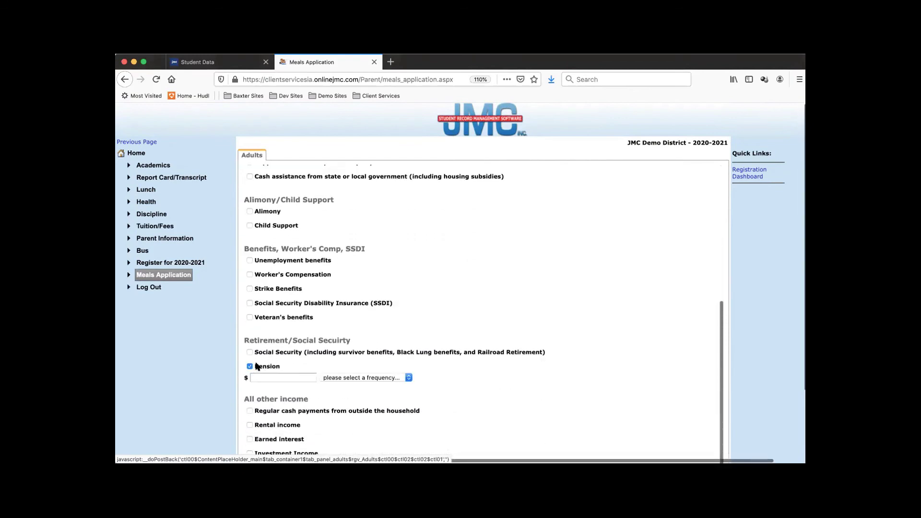
{"action": "left_click", "coordinate": [267, 379]}
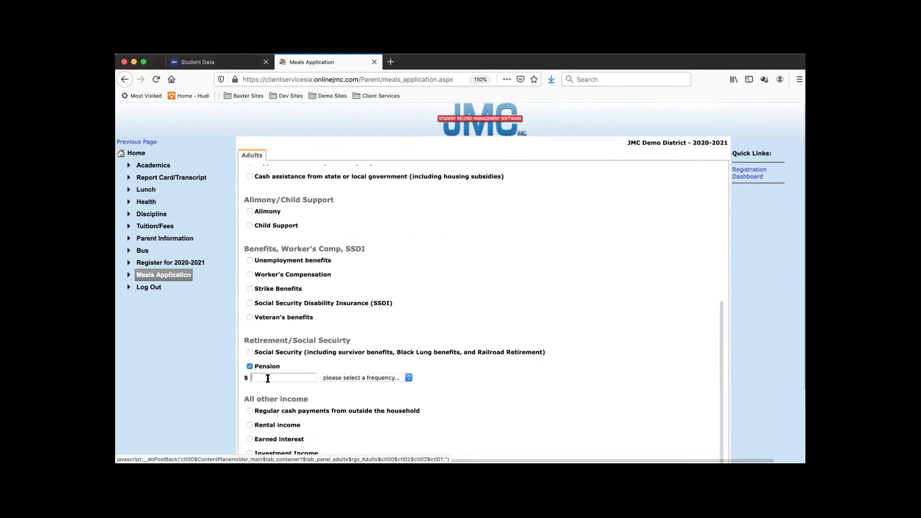
{"action": "type", "text": "260"}
{"action": "left_click", "coordinate": [338, 379]}
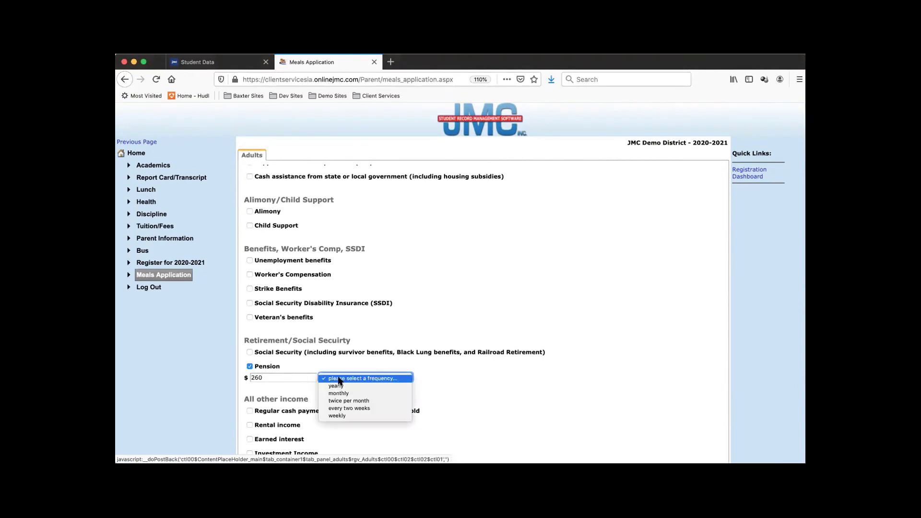
{"action": "left_click", "coordinate": [336, 394]}
{"action": "left_click", "coordinate": [295, 394]}
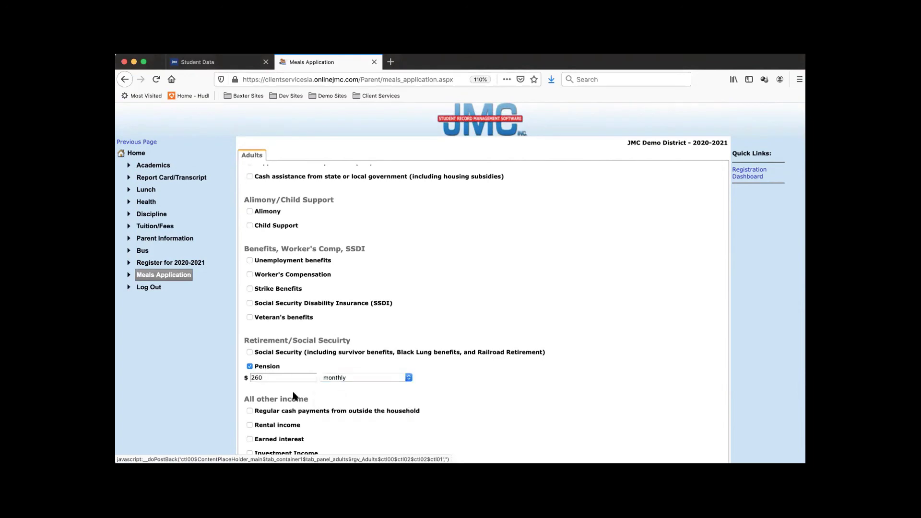
{"action": "scroll", "coordinate": [295, 394], "scroll_direction": "down", "scroll_amount": 4}
{"action": "left_click", "coordinate": [280, 413]}
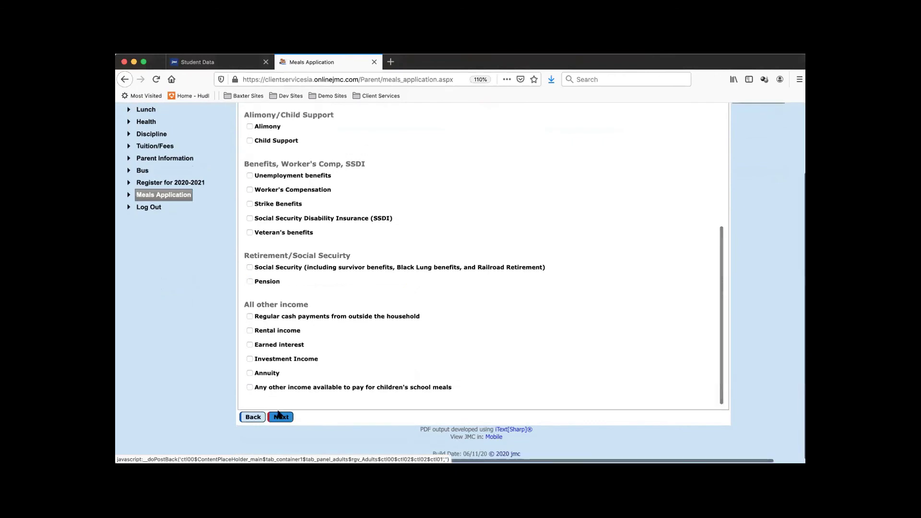
Step: Report 600 weekly Total Salary/Wages for the other adult
{"action": "scroll", "coordinate": [320, 386], "scroll_direction": "up", "scroll_amount": 5}
{"action": "scroll", "coordinate": [322, 387], "scroll_direction": "up", "scroll_amount": 5}
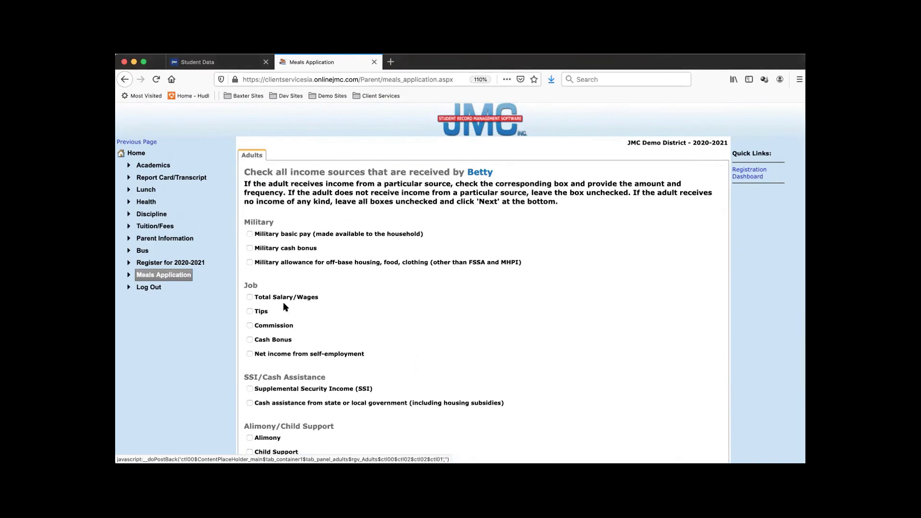
{"action": "left_click", "coordinate": [248, 297]}
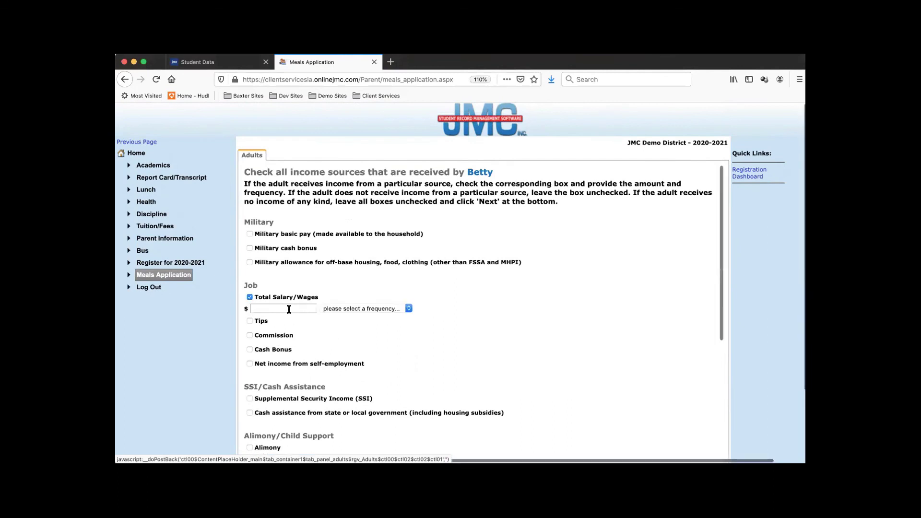
{"action": "type", "text": "600"}
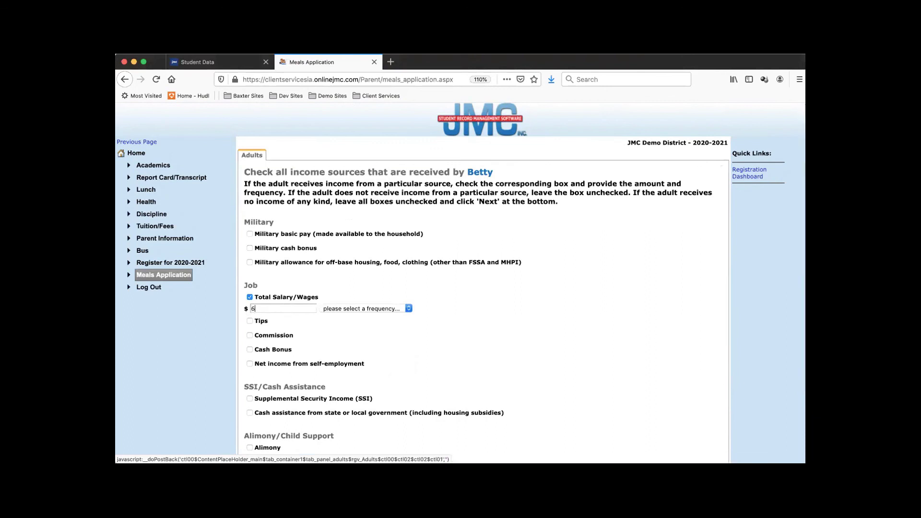
{"action": "left_click", "coordinate": [359, 309]}
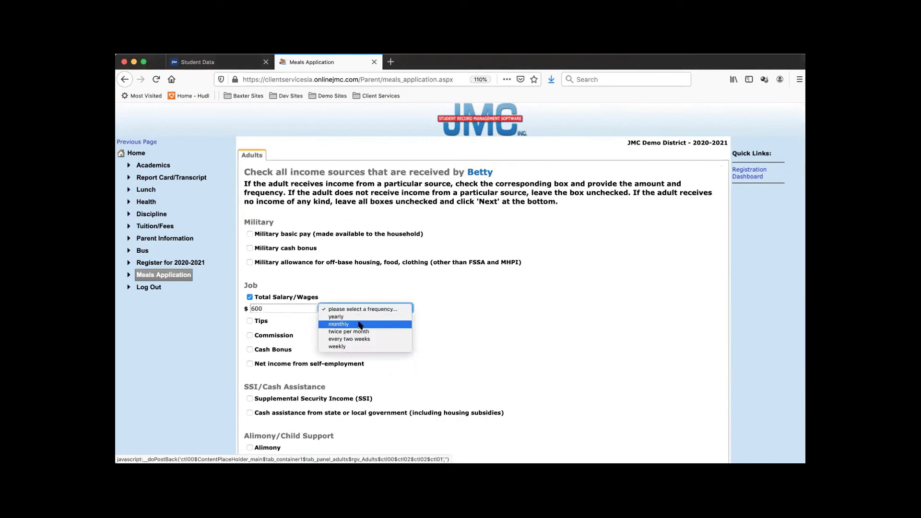
{"action": "left_click", "coordinate": [357, 344]}
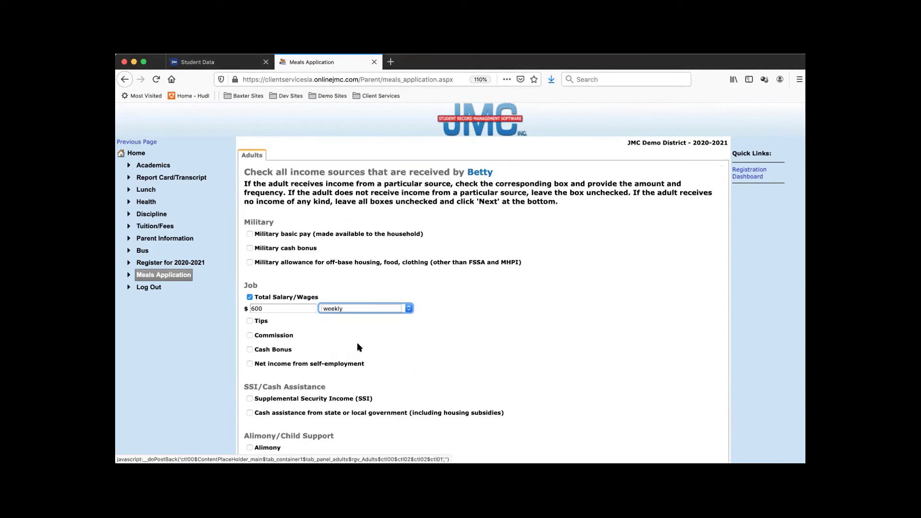
{"action": "scroll", "coordinate": [355, 346], "scroll_direction": "down", "scroll_amount": 10}
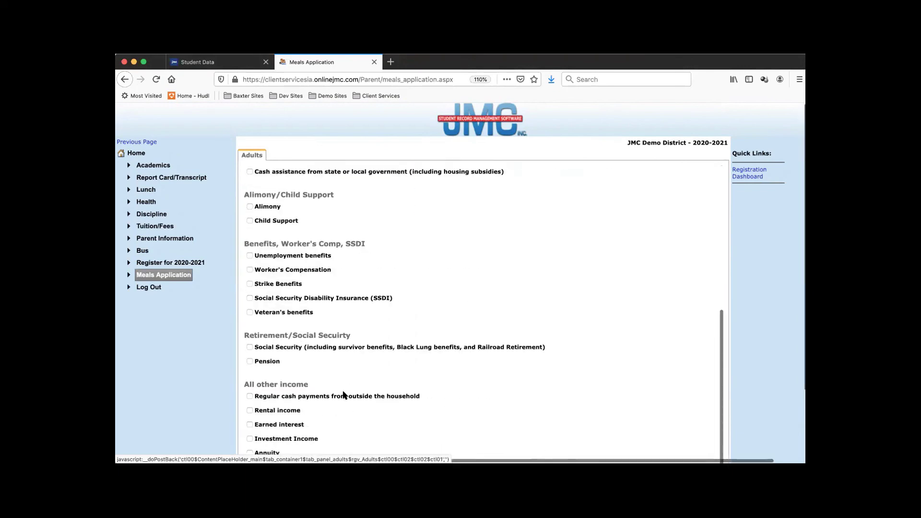
{"action": "left_click", "coordinate": [281, 413]}
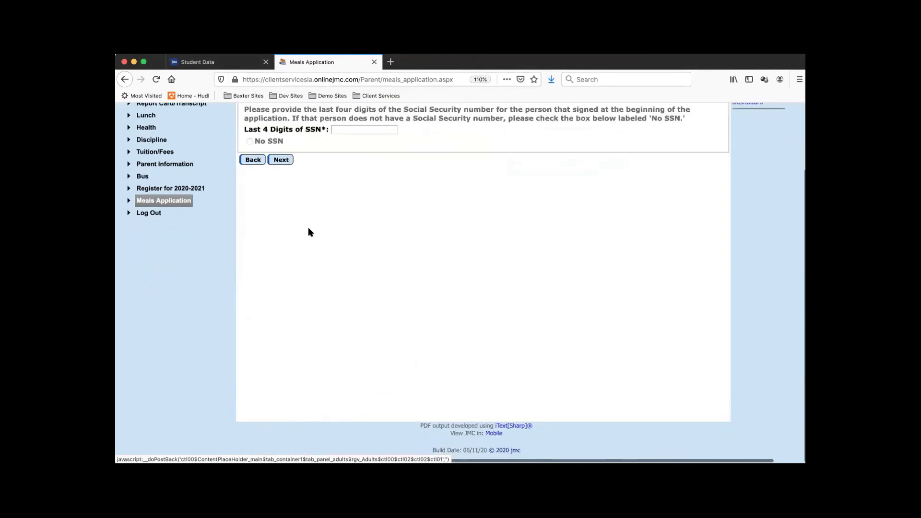
Step: Mark No SSN and skip the contact info, ethnicity and legal statements pages
{"action": "left_click", "coordinate": [249, 195]}
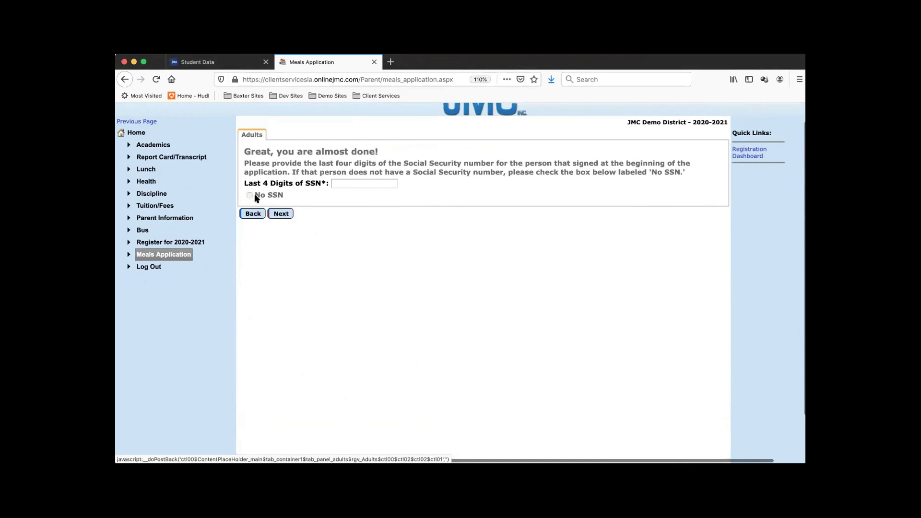
{"action": "left_click", "coordinate": [281, 213]}
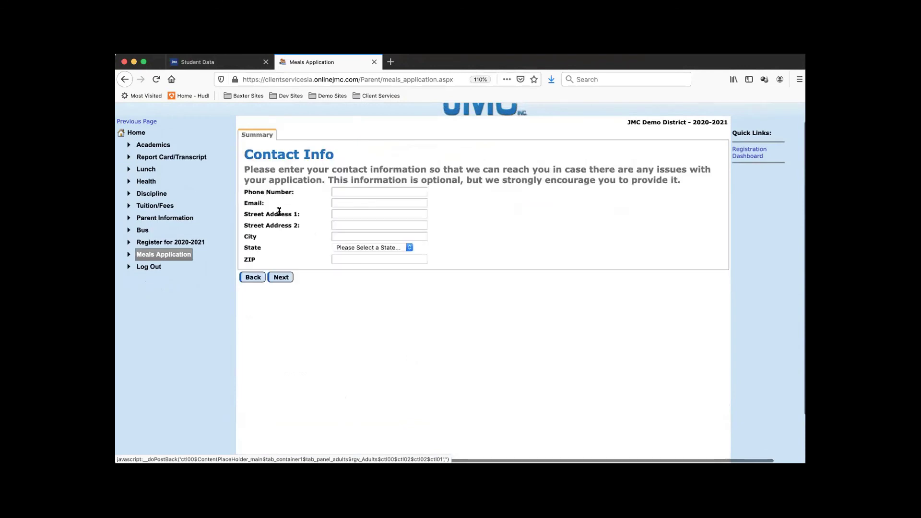
{"action": "left_click", "coordinate": [281, 278]}
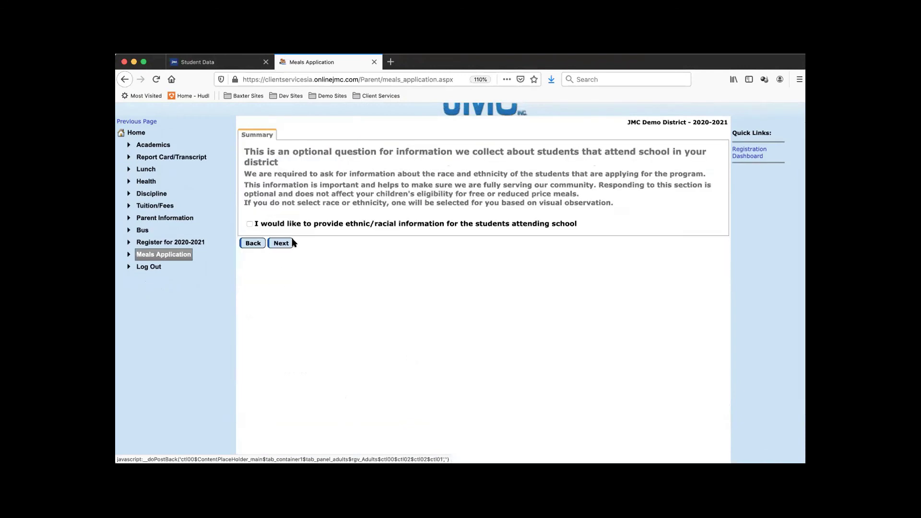
{"action": "left_click", "coordinate": [283, 244]}
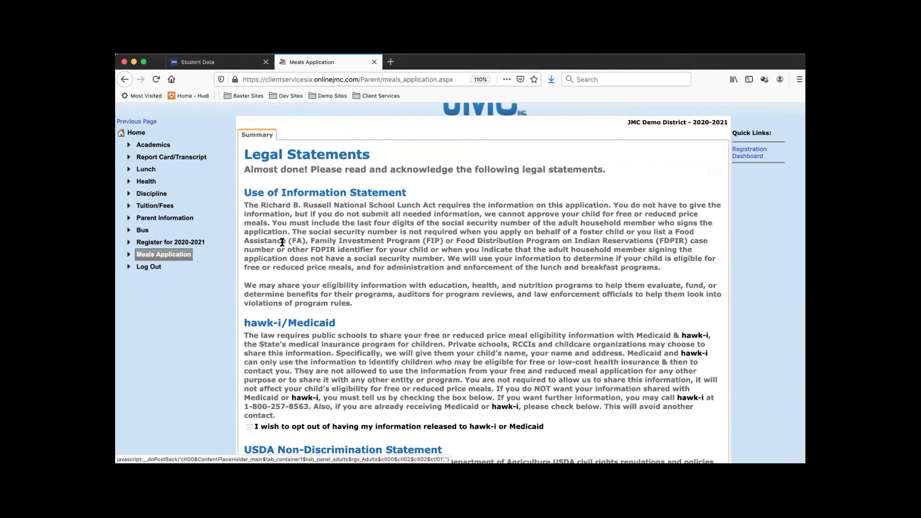
{"action": "scroll", "coordinate": [282, 242], "scroll_direction": "down", "scroll_amount": 3}
{"action": "scroll", "coordinate": [282, 242], "scroll_direction": "down", "scroll_amount": 10}
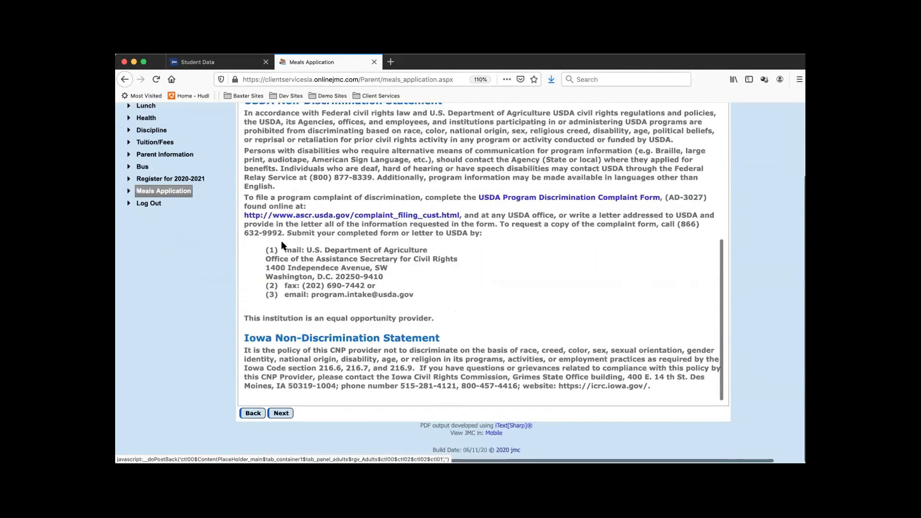
{"action": "left_click", "coordinate": [283, 414]}
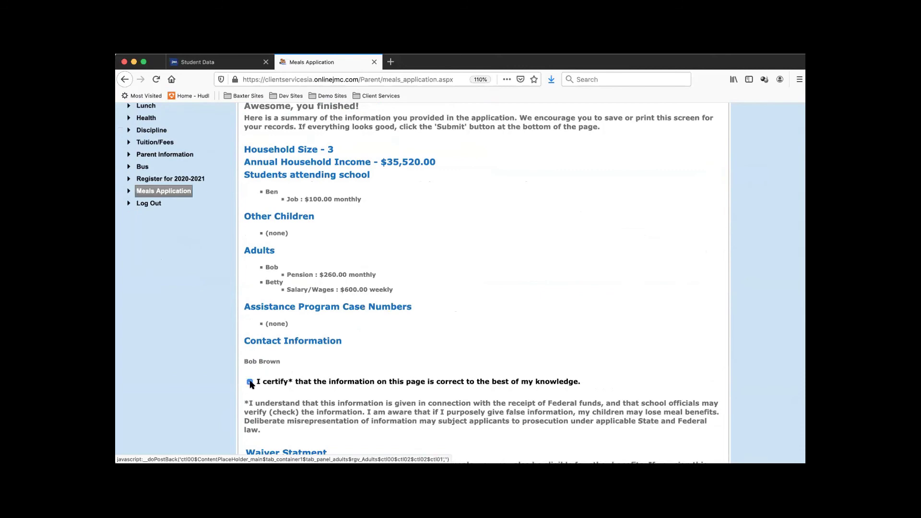
Step: Review the application summary and submit the meals application
{"action": "scroll", "coordinate": [307, 336], "scroll_direction": "up", "scroll_amount": 3}
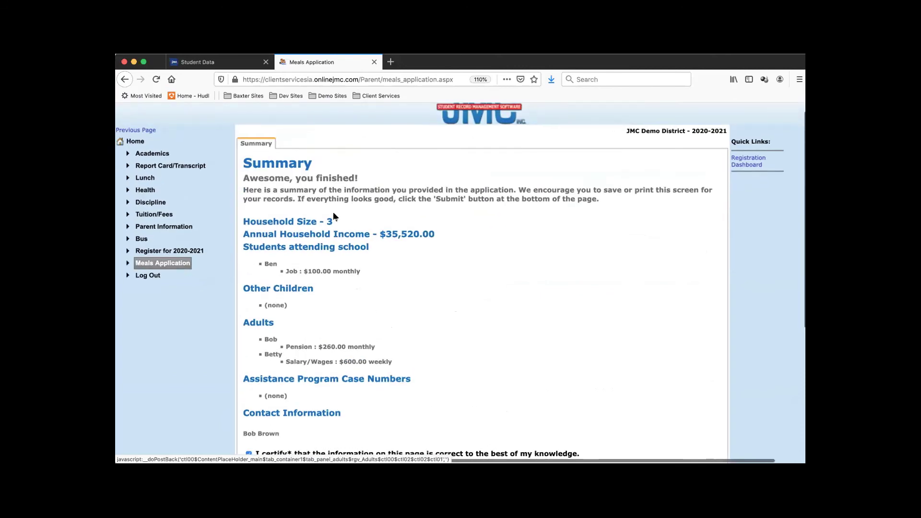
{"action": "scroll", "coordinate": [356, 282], "scroll_direction": "down", "scroll_amount": 2}
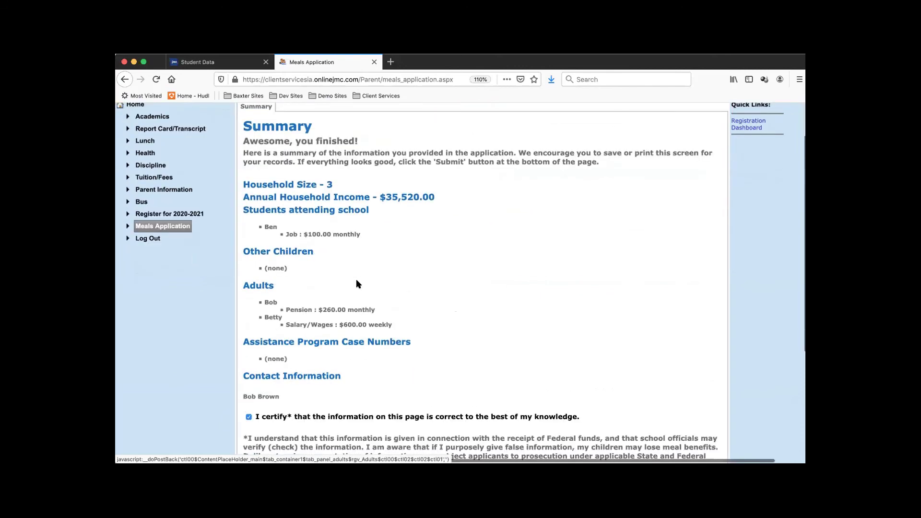
{"action": "scroll", "coordinate": [355, 284], "scroll_direction": "down", "scroll_amount": 5}
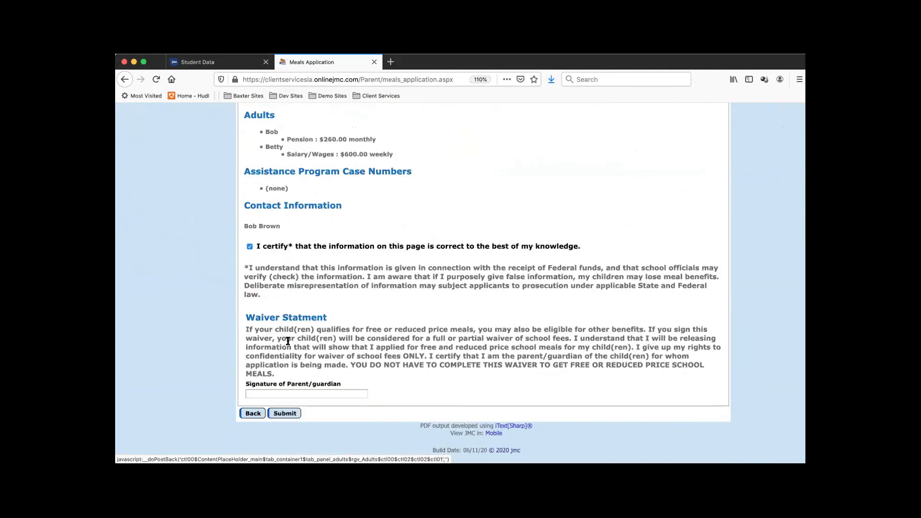
{"action": "scroll", "coordinate": [355, 344], "scroll_direction": "up", "scroll_amount": 7}
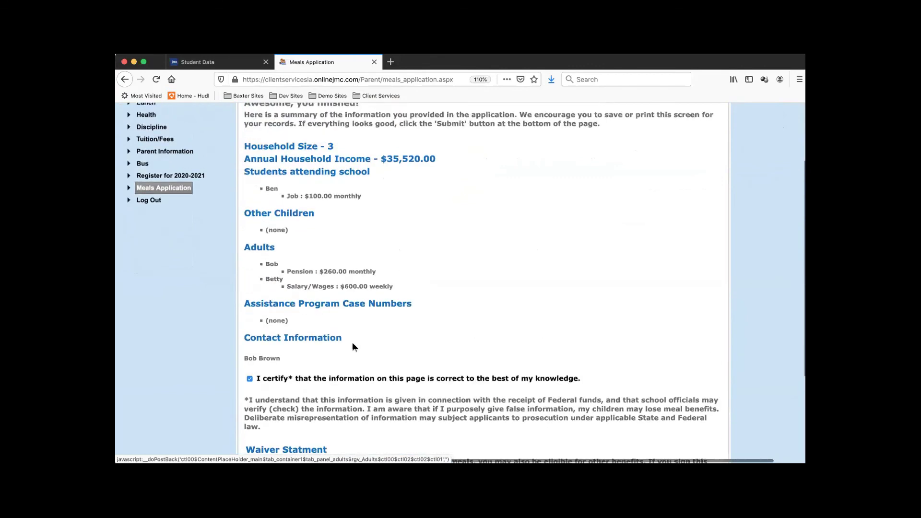
{"action": "scroll", "coordinate": [352, 346], "scroll_direction": "down", "scroll_amount": 7}
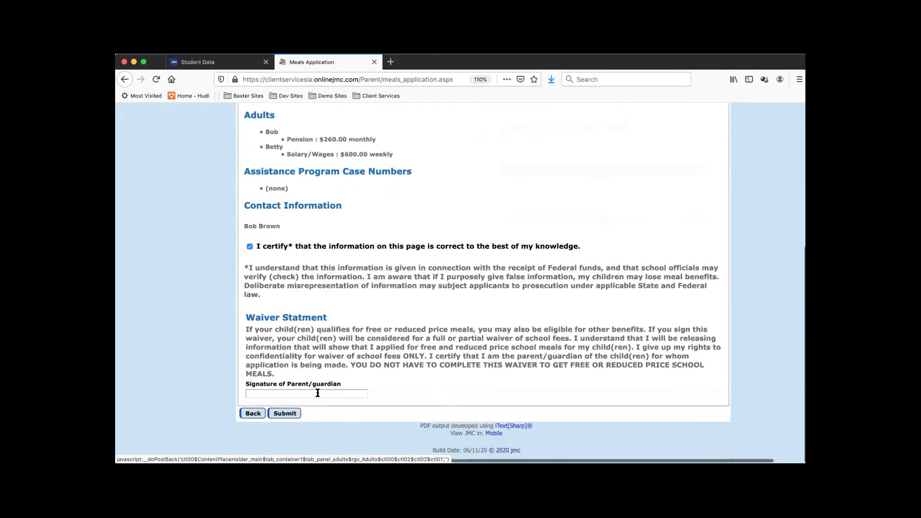
{"action": "left_click", "coordinate": [292, 412]}
{"action": "left_click", "coordinate": [212, 63]}
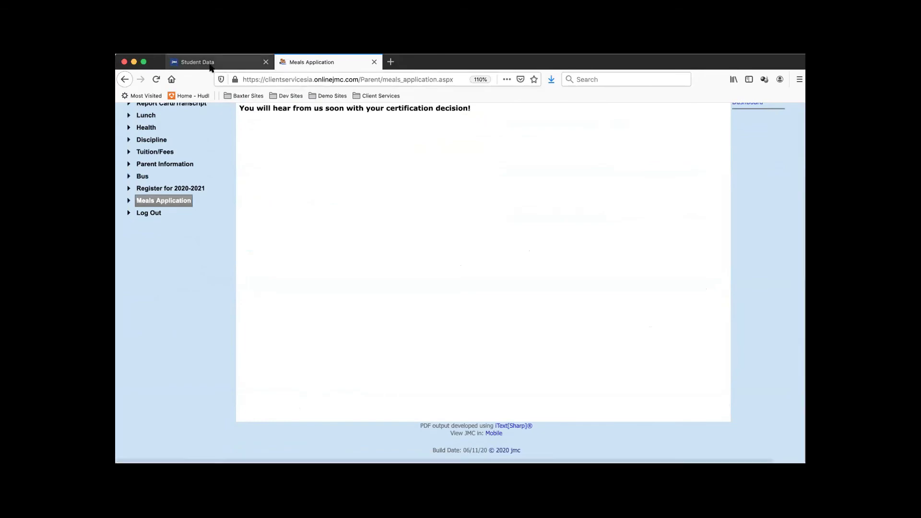
Step: Accept the pending free/reduced meals application and confirm the student's meal status update
{"action": "left_click", "coordinate": [147, 154]}
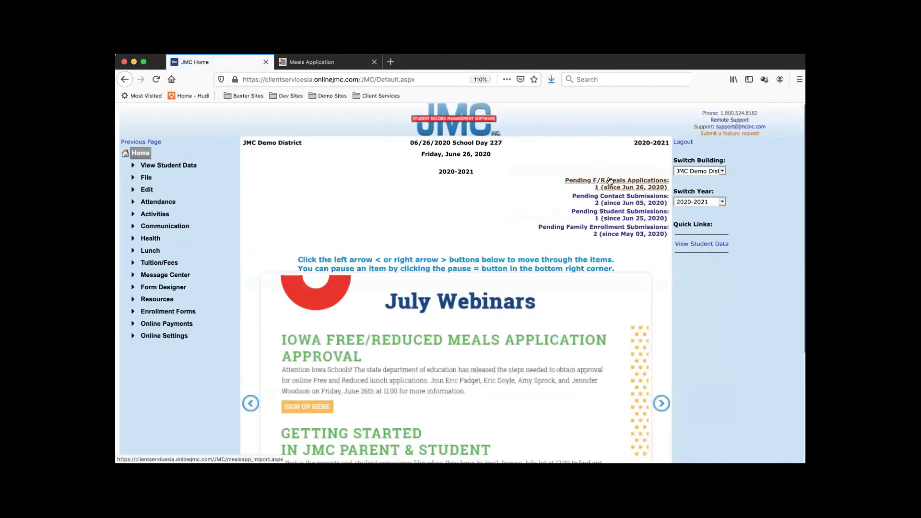
{"action": "left_click", "coordinate": [608, 184]}
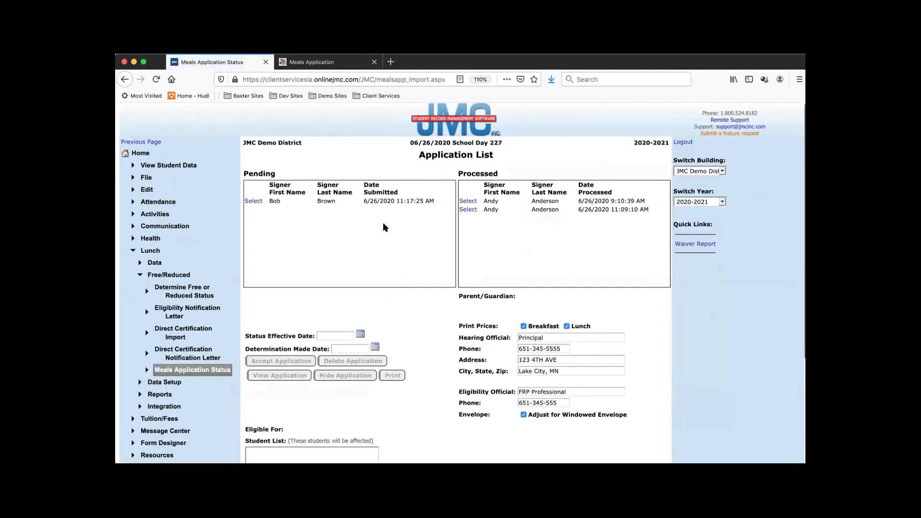
{"action": "left_click", "coordinate": [253, 201]}
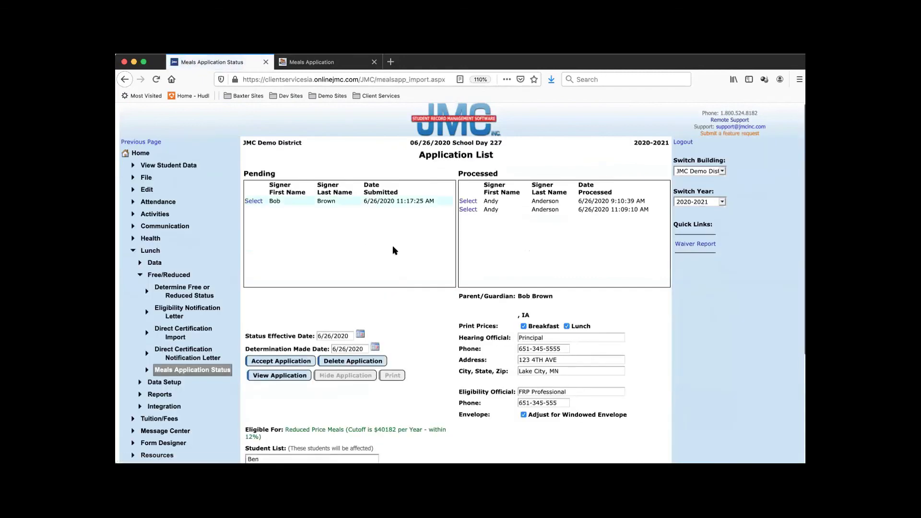
{"action": "scroll", "coordinate": [370, 261], "scroll_direction": "down", "scroll_amount": 3}
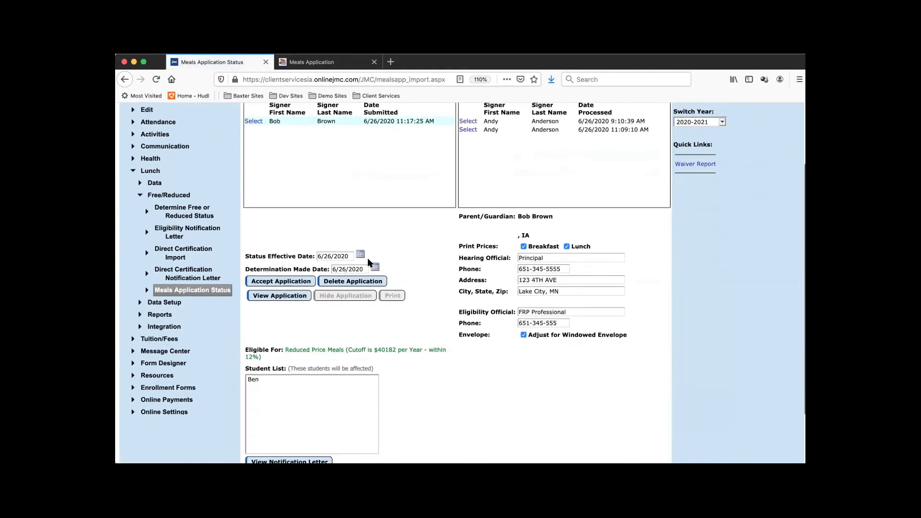
{"action": "left_click", "coordinate": [276, 283]}
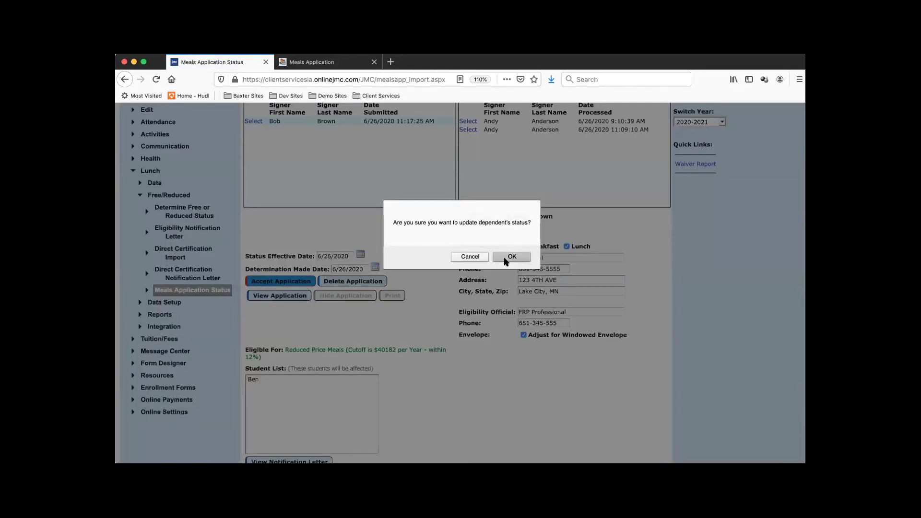
{"action": "left_click", "coordinate": [510, 255]}
{"action": "left_click", "coordinate": [493, 229]}
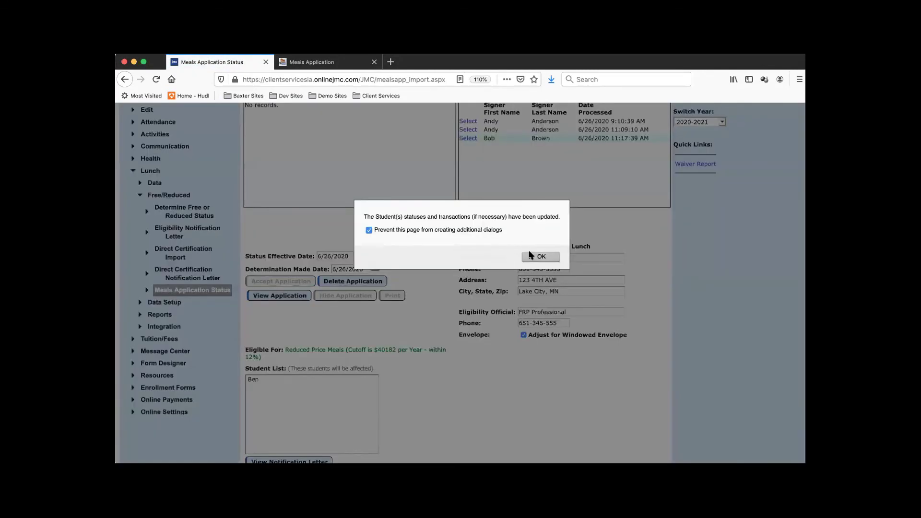
{"action": "left_click", "coordinate": [539, 256]}
Step: View the Reduced Price Meals eligibility notification letter
{"action": "scroll", "coordinate": [431, 271], "scroll_direction": "down", "scroll_amount": 5}
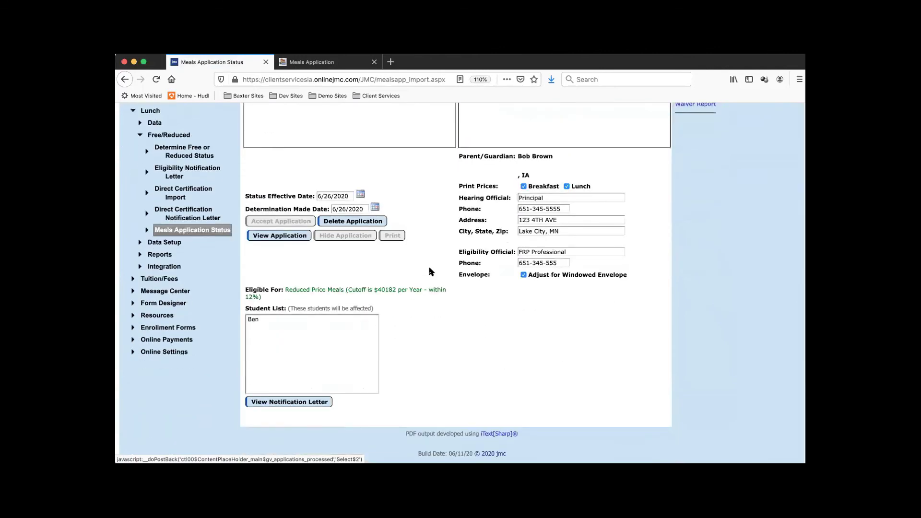
{"action": "left_click", "coordinate": [312, 398]}
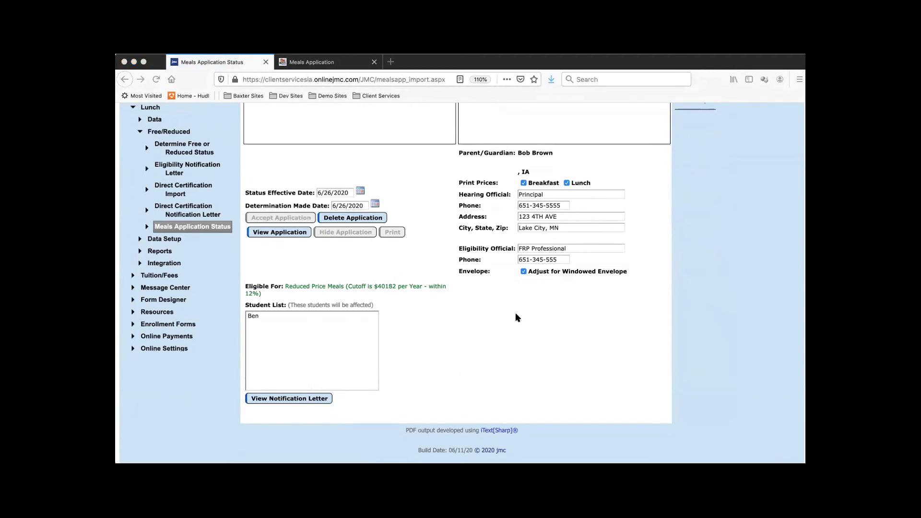
{"action": "left_click", "coordinate": [431, 339]}
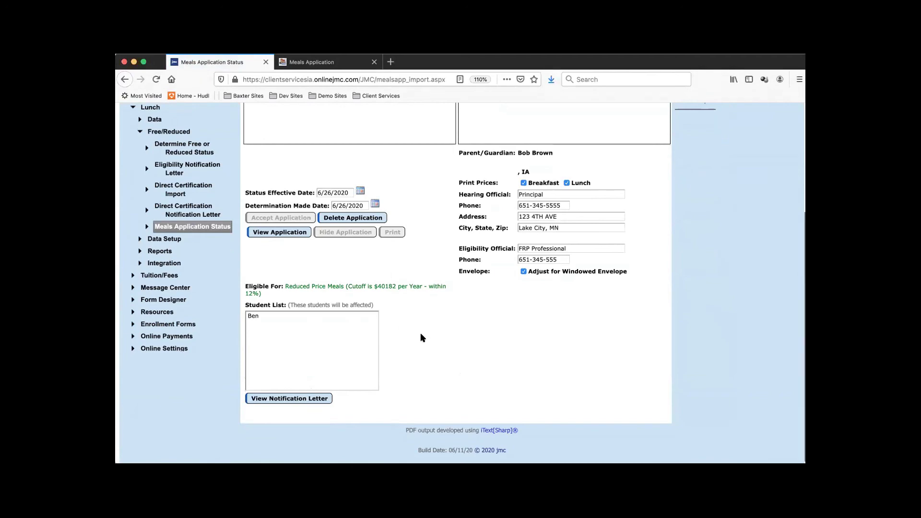
{"action": "scroll", "coordinate": [421, 337], "scroll_direction": "up", "scroll_amount": 3}
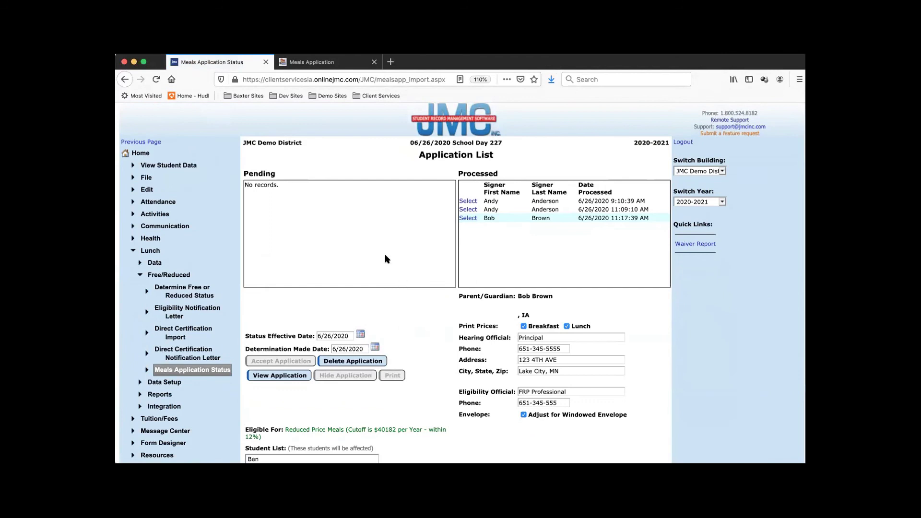
{"action": "scroll", "coordinate": [352, 261], "scroll_direction": "up", "scroll_amount": 2}
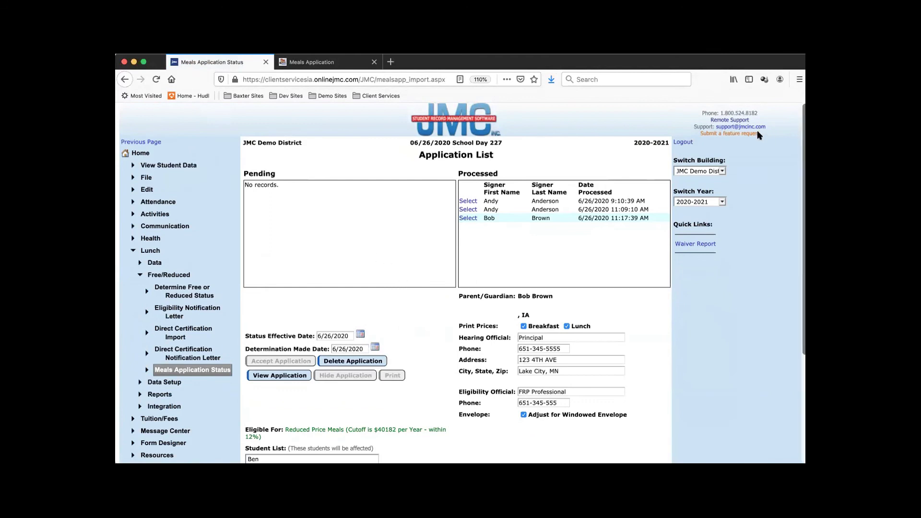
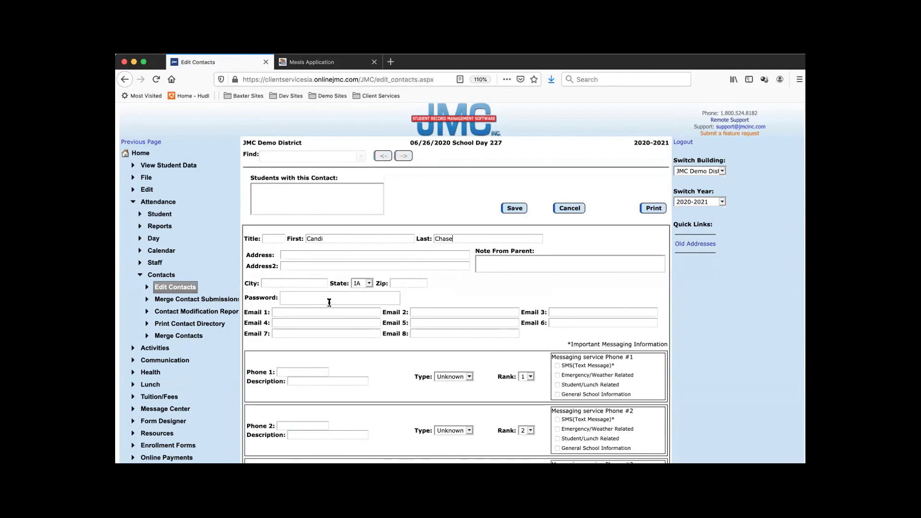
Step: Give the new contact a login password and save the contact
{"action": "left_click", "coordinate": [329, 302]}
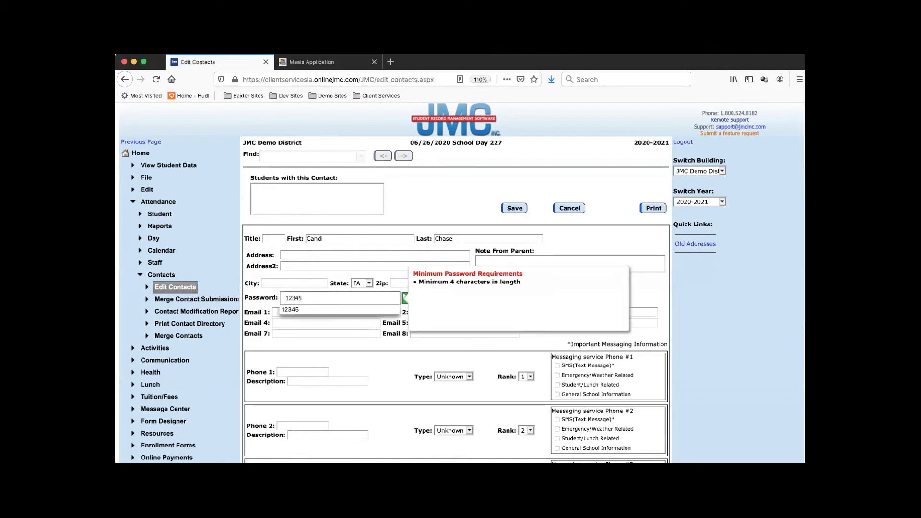
{"action": "left_click", "coordinate": [514, 208]}
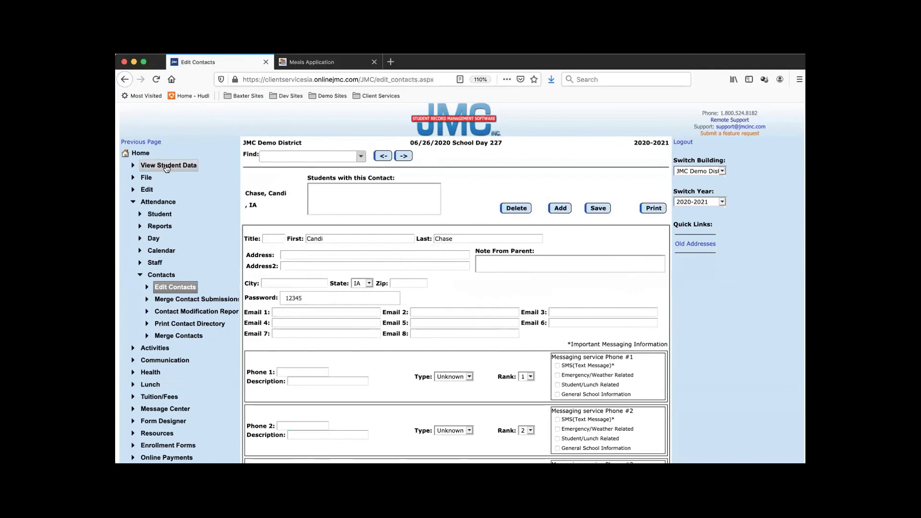
Step: Start a new student who is new to the district and enter the student's name
{"action": "left_click", "coordinate": [146, 189]}
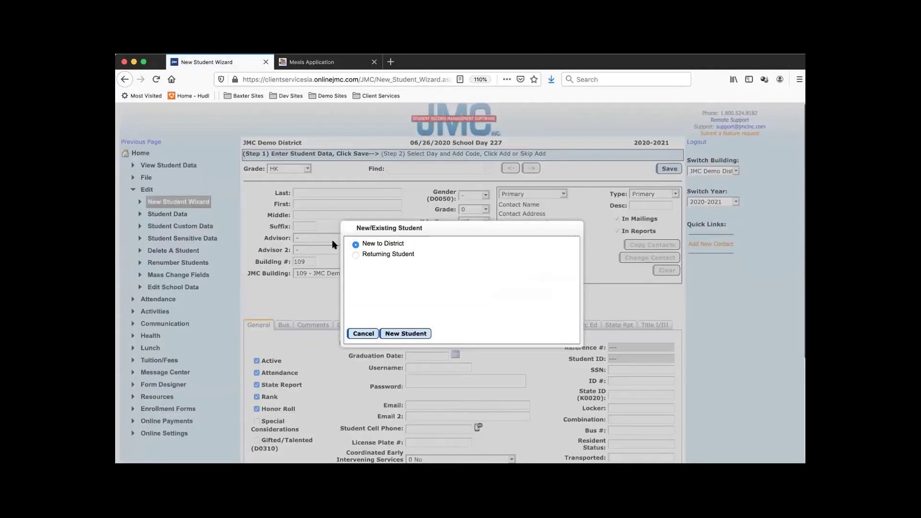
{"action": "left_click", "coordinate": [401, 334]}
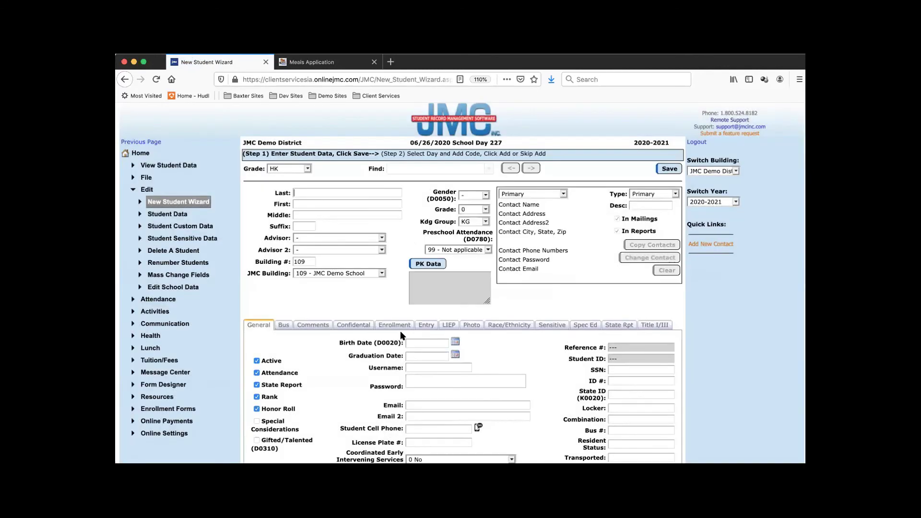
{"action": "left_click", "coordinate": [329, 191]}
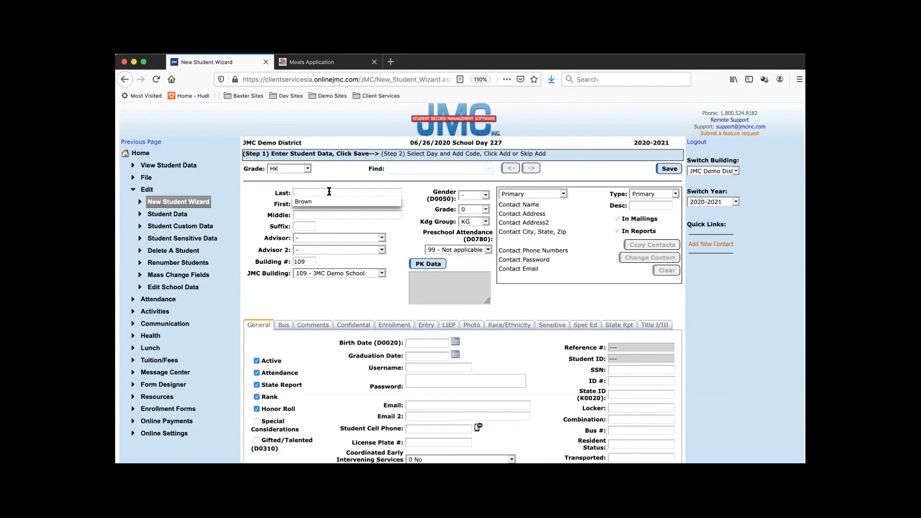
{"action": "type", "text": "Chase"}
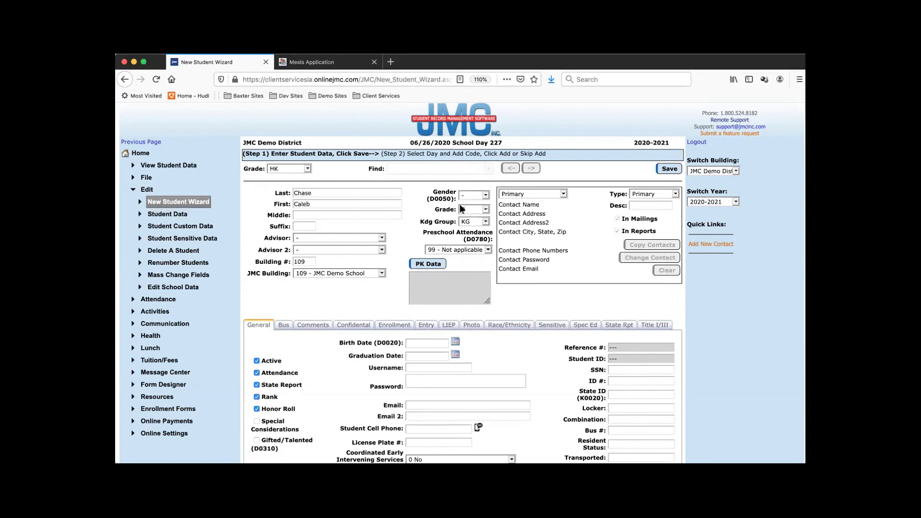
Step: Set gender F and Kdg Group HK, leave only Active checked, and save the student
{"action": "left_click", "coordinate": [472, 195]}
{"action": "left_click", "coordinate": [472, 203]}
{"action": "left_click", "coordinate": [472, 221]}
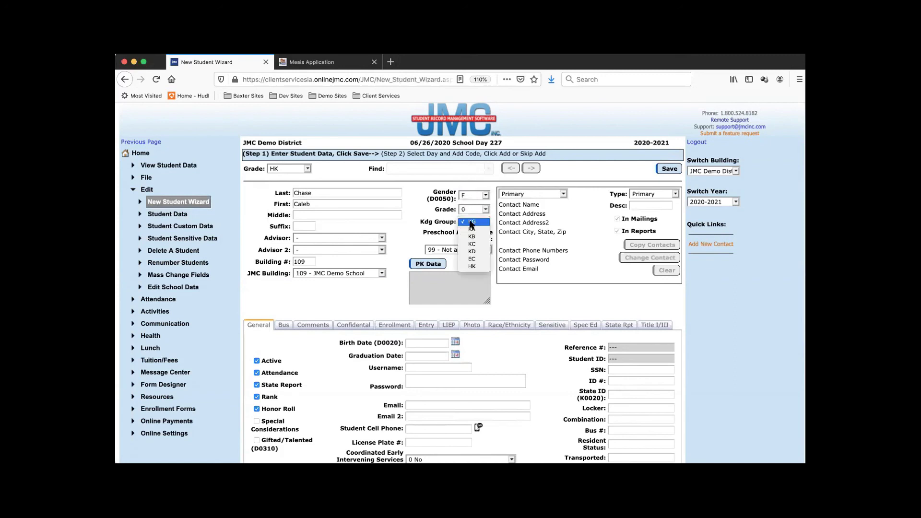
{"action": "left_click", "coordinate": [472, 267]}
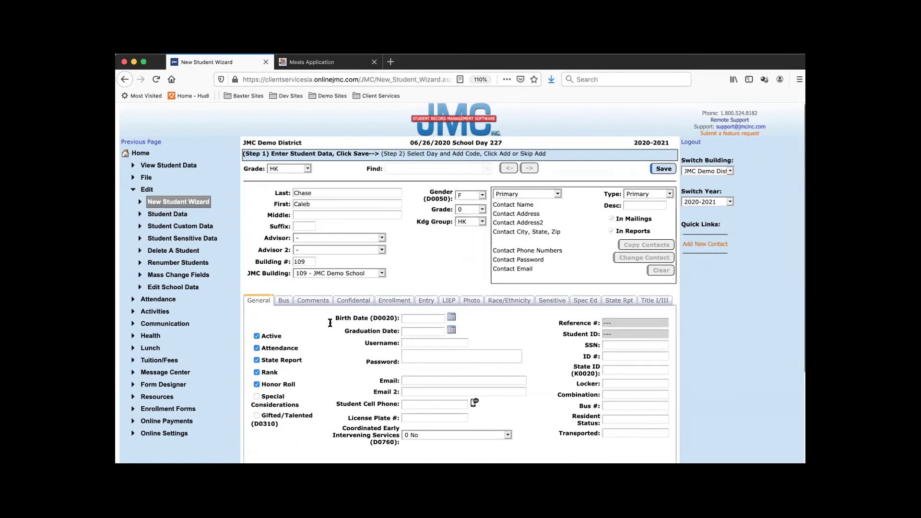
{"action": "left_click", "coordinate": [257, 348]}
{"action": "left_click", "coordinate": [257, 360]}
{"action": "left_click", "coordinate": [256, 372]}
{"action": "left_click", "coordinate": [256, 384]}
{"action": "left_click", "coordinate": [664, 169]}
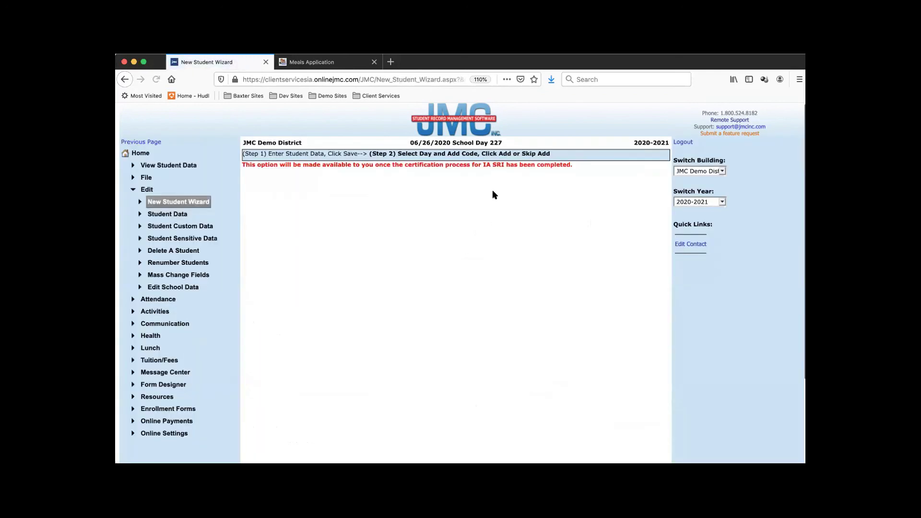
Step: On the student's data, search for and select the new contact as primary contact, then save
{"action": "left_click", "coordinate": [182, 167]}
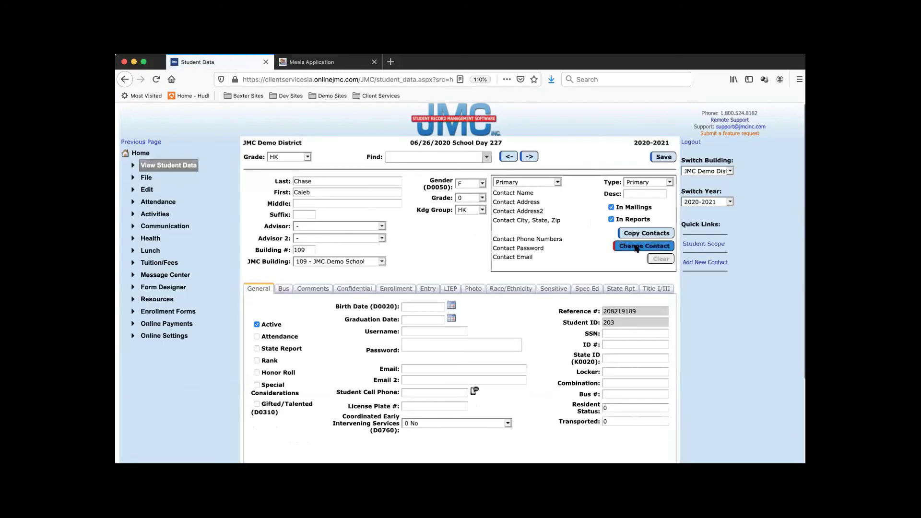
{"action": "left_click", "coordinate": [636, 247]}
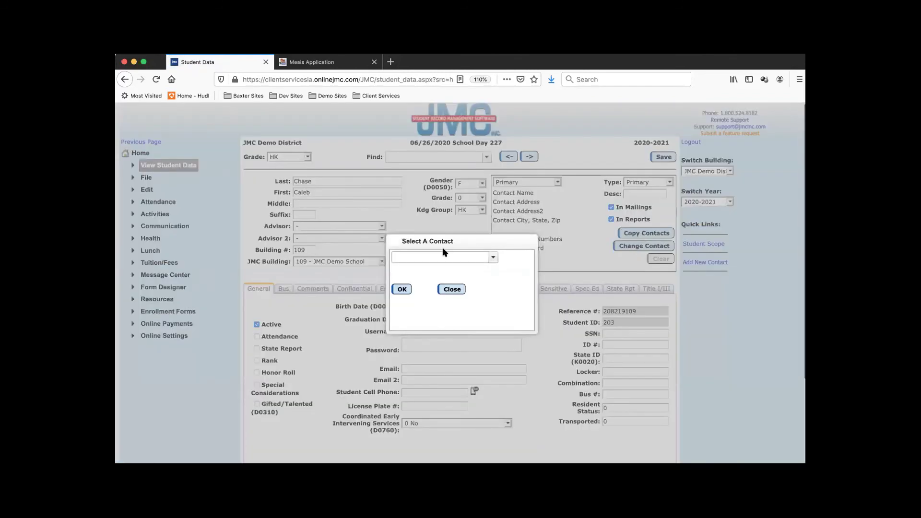
{"action": "left_click", "coordinate": [462, 260]}
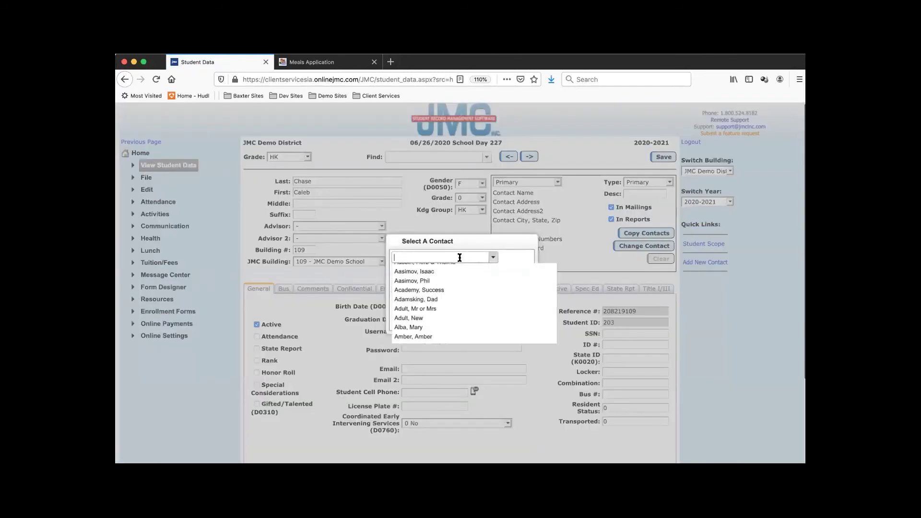
{"action": "type", "text": "candi"}
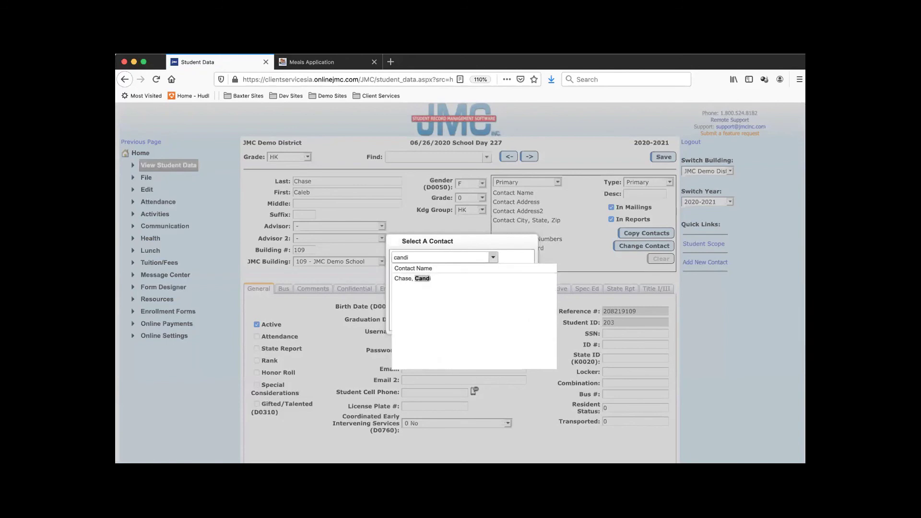
{"action": "left_click", "coordinate": [448, 278]}
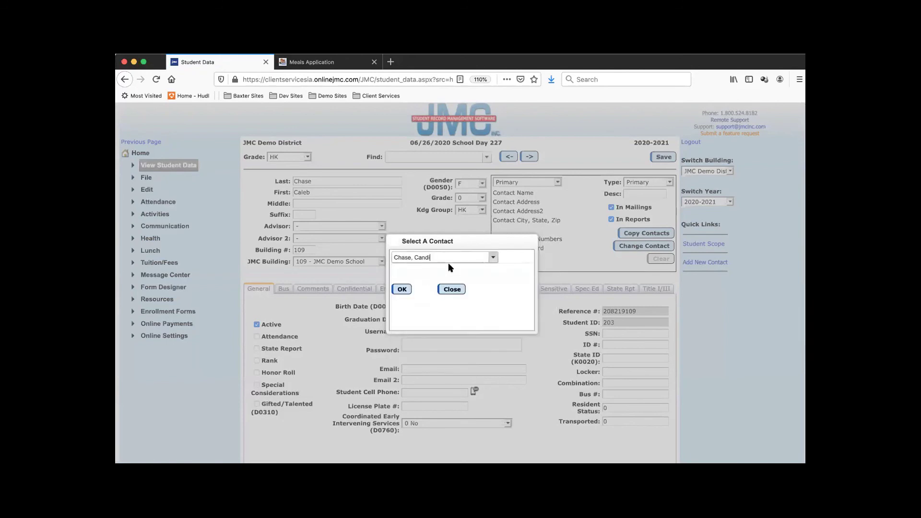
{"action": "left_click", "coordinate": [403, 289]}
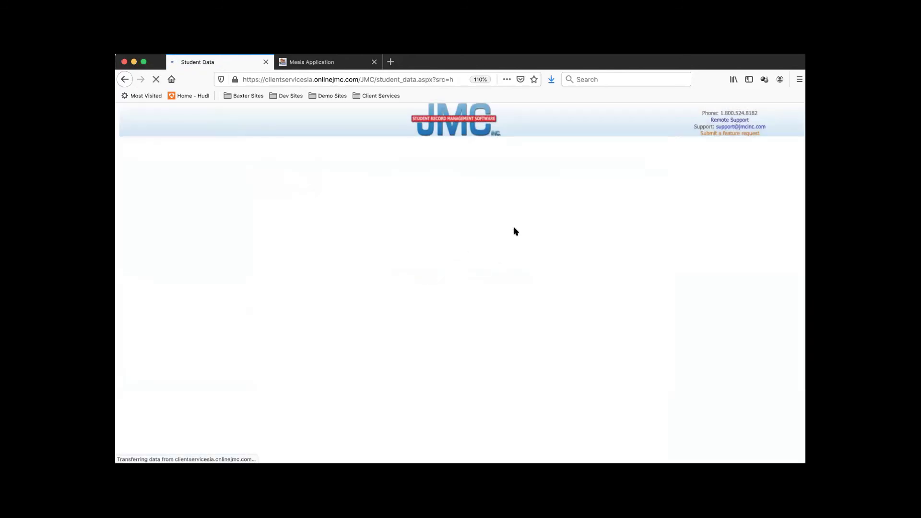
{"action": "left_click", "coordinate": [655, 161]}
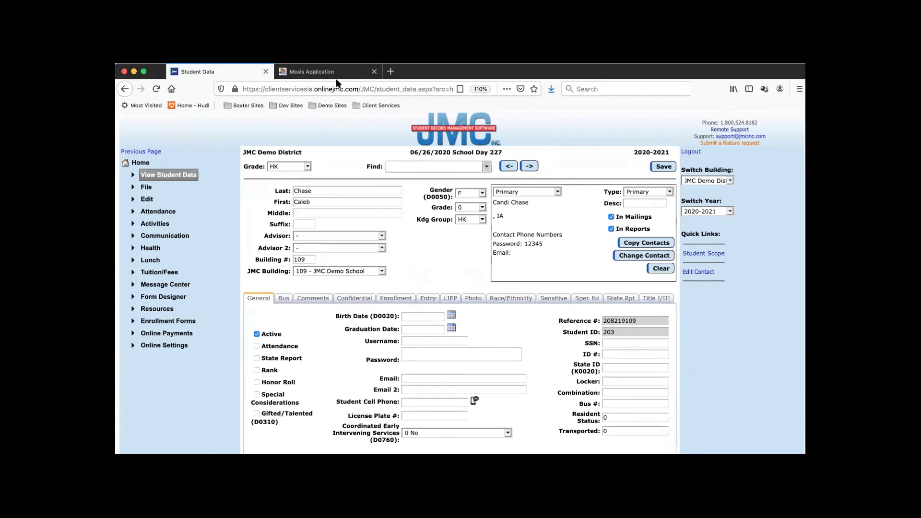
Step: Log out of the parent portal and log back in with the new contact's username and password
{"action": "key", "text": "ctrl+Tab"}
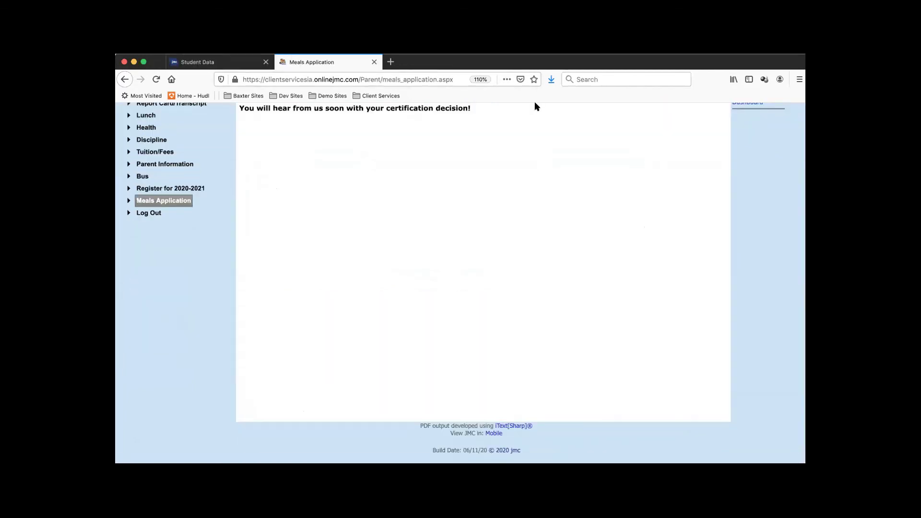
{"action": "scroll", "coordinate": [209, 221], "scroll_direction": "up", "scroll_amount": 3}
{"action": "left_click", "coordinate": [148, 287]}
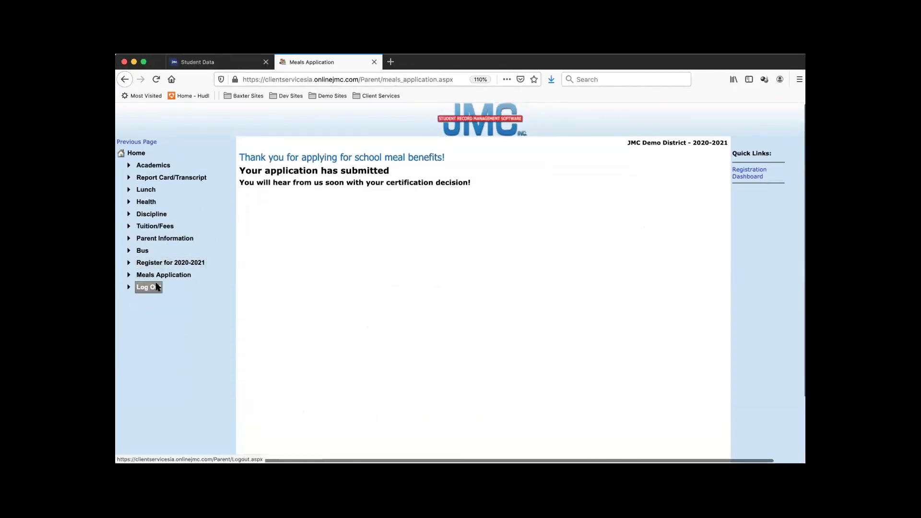
{"action": "left_click", "coordinate": [451, 265]}
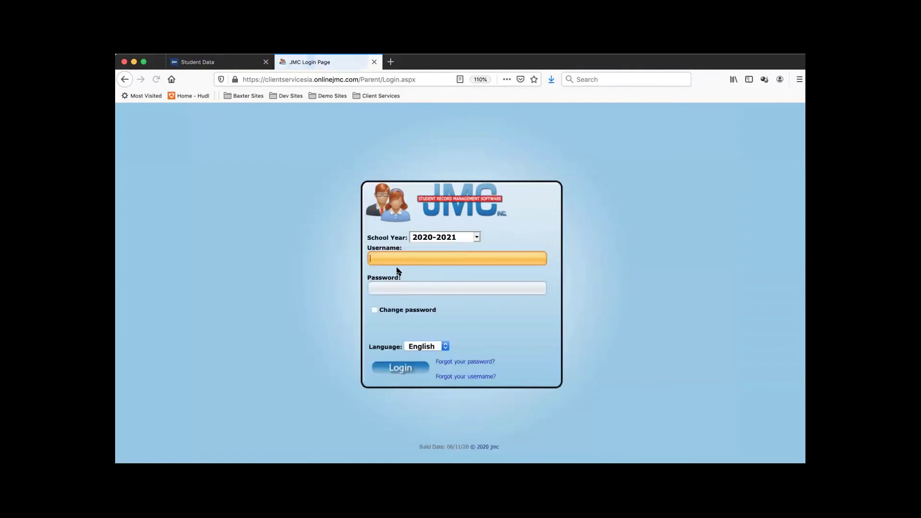
{"action": "left_click", "coordinate": [399, 260]}
{"action": "type", "text": "chase"}
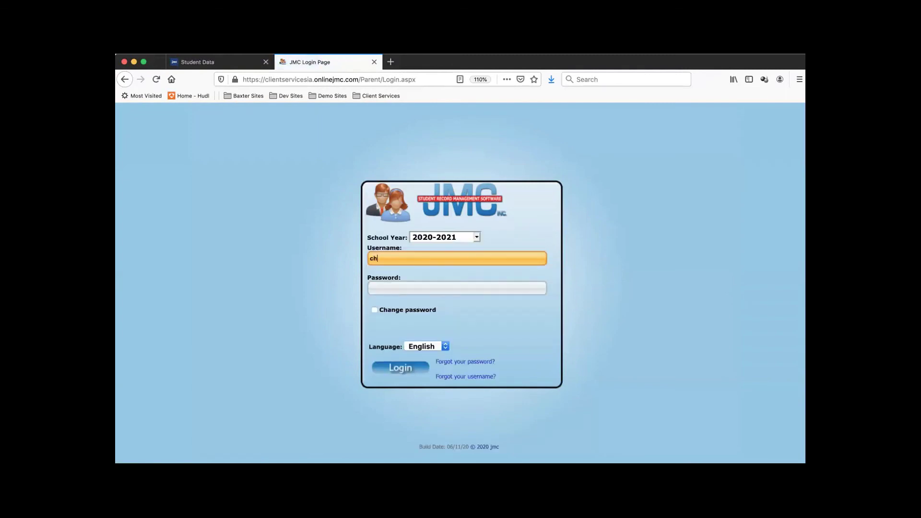
{"action": "left_click", "coordinate": [456, 288]}
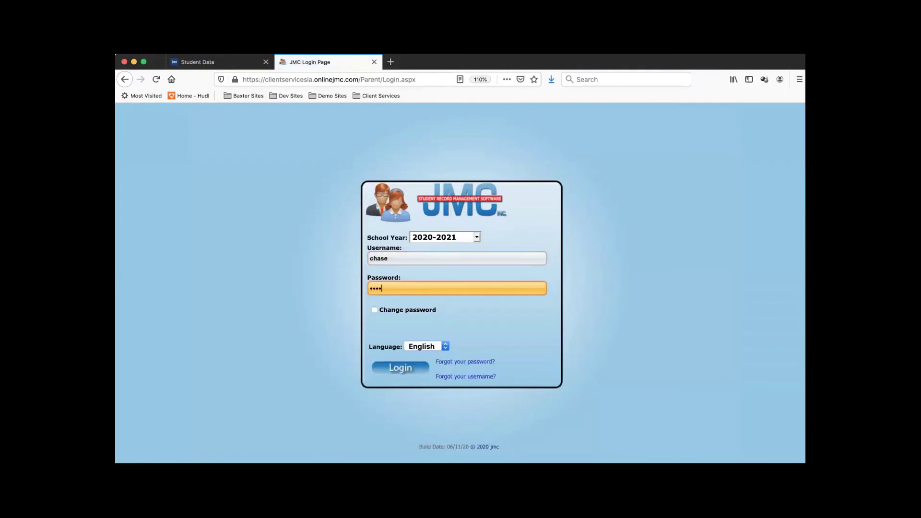
{"action": "key", "text": "Return"}
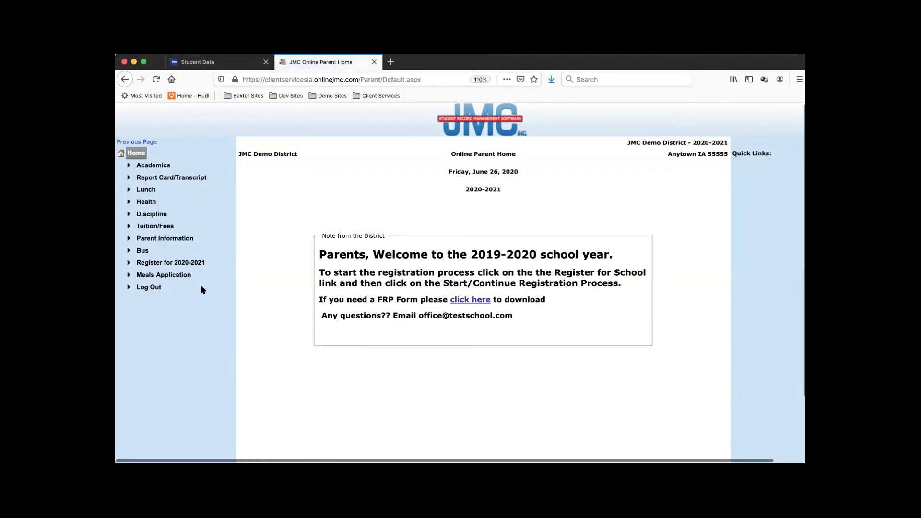
Step: Open the meals application and certify it with the parent's first and last name
{"action": "left_click", "coordinate": [179, 274]}
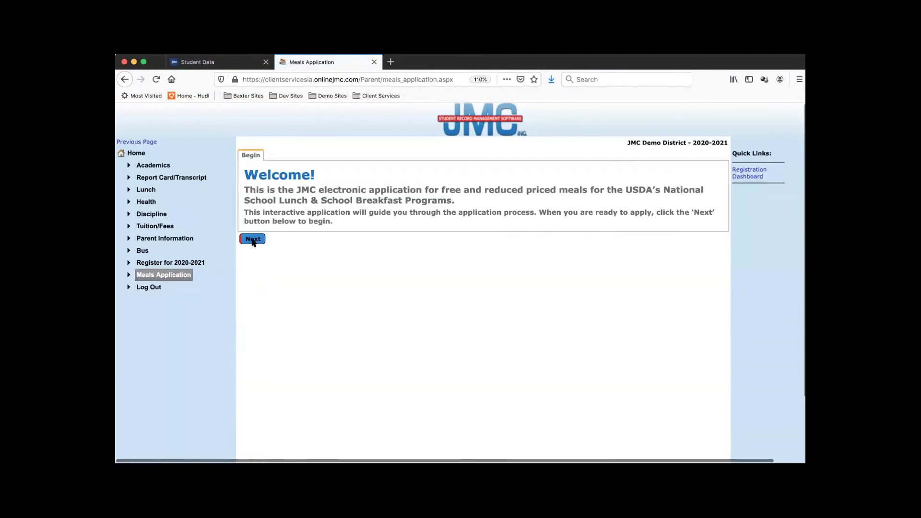
{"action": "left_click", "coordinate": [252, 240]}
{"action": "scroll", "coordinate": [269, 273], "scroll_direction": "down", "scroll_amount": 10}
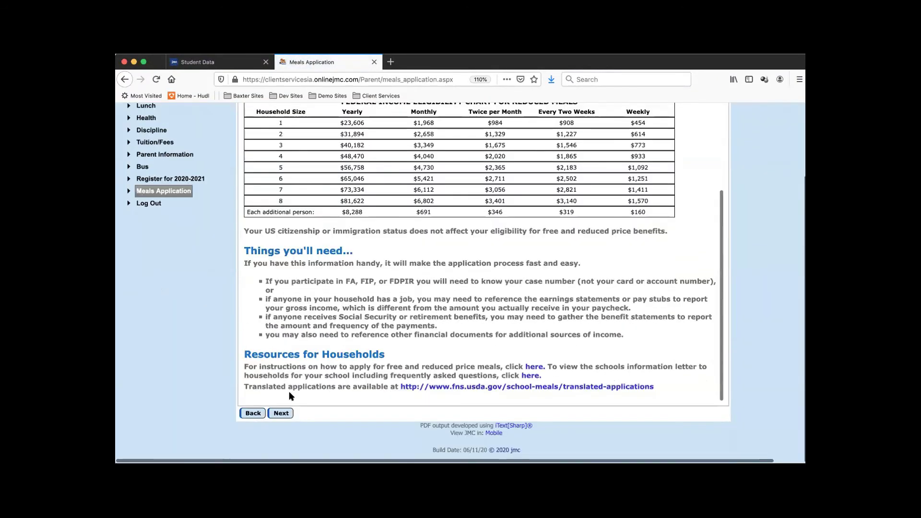
{"action": "left_click", "coordinate": [281, 413]}
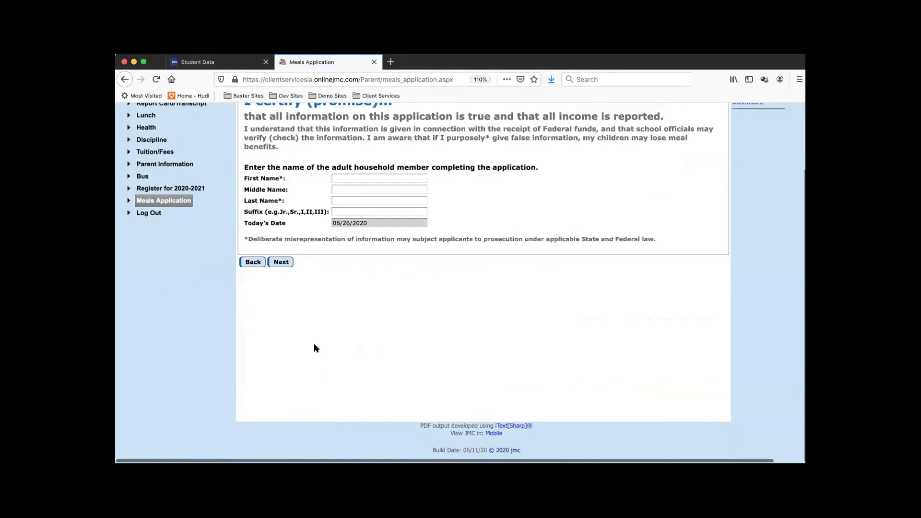
{"action": "scroll", "coordinate": [313, 341], "scroll_direction": "up", "scroll_amount": 2}
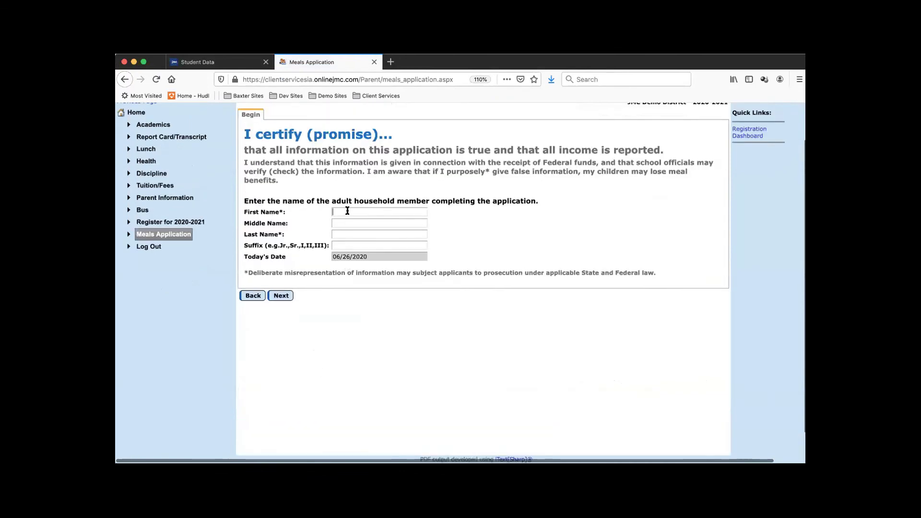
{"action": "type", "text": "Chase"}
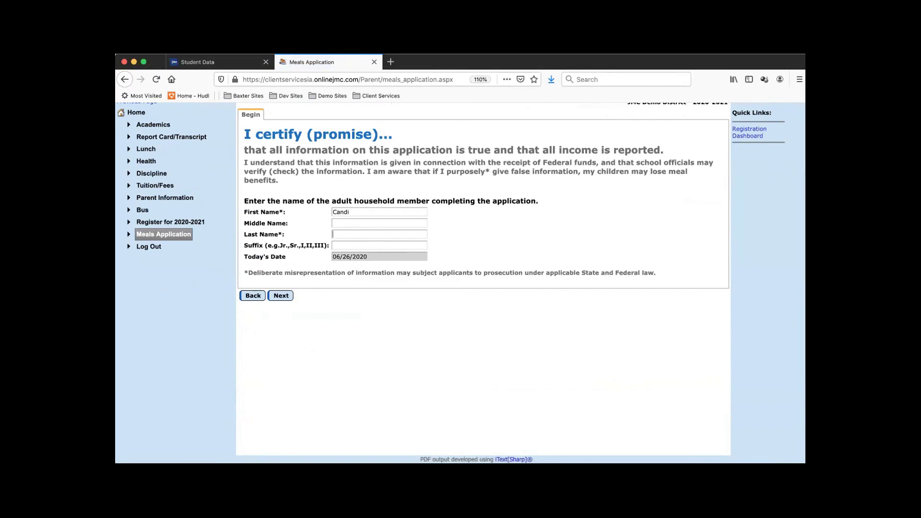
{"action": "left_click", "coordinate": [281, 295]}
Step: Flag a student as qualifying under a special program and continue past the children and child-income pages
{"action": "scroll", "coordinate": [320, 258], "scroll_direction": "up", "scroll_amount": 2}
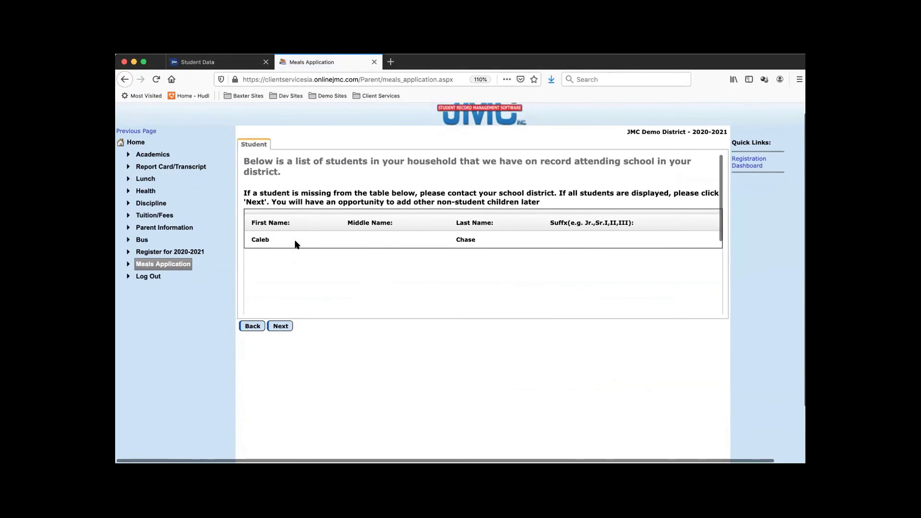
{"action": "left_click", "coordinate": [280, 326]}
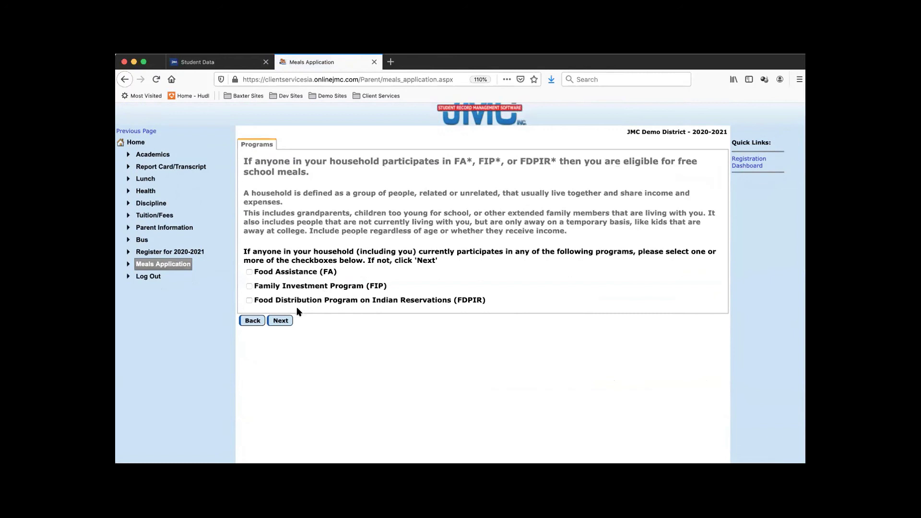
{"action": "left_click", "coordinate": [282, 321]}
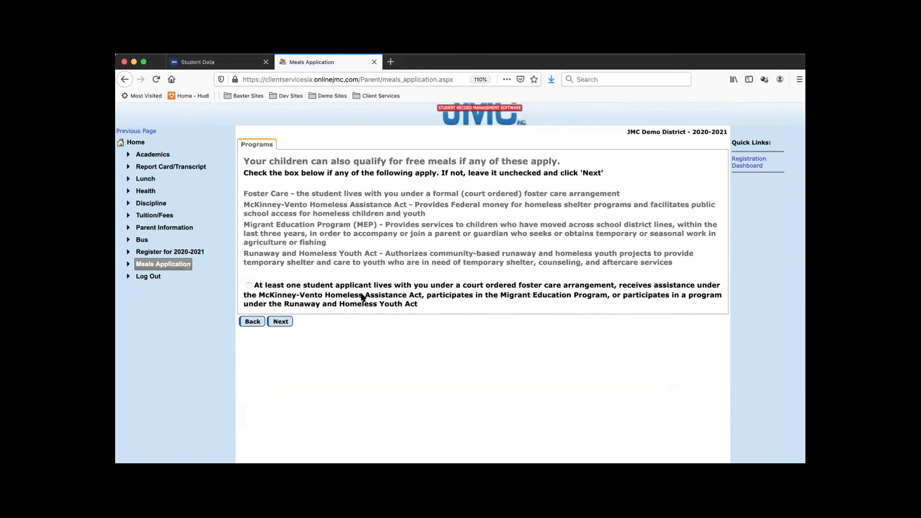
{"action": "left_click", "coordinate": [249, 285]}
{"action": "left_click", "coordinate": [279, 321]}
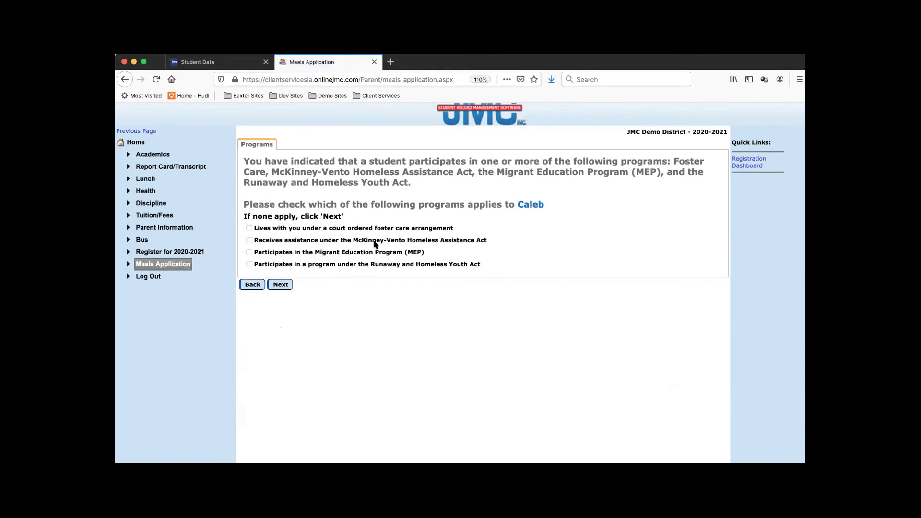
{"action": "left_click", "coordinate": [287, 284]}
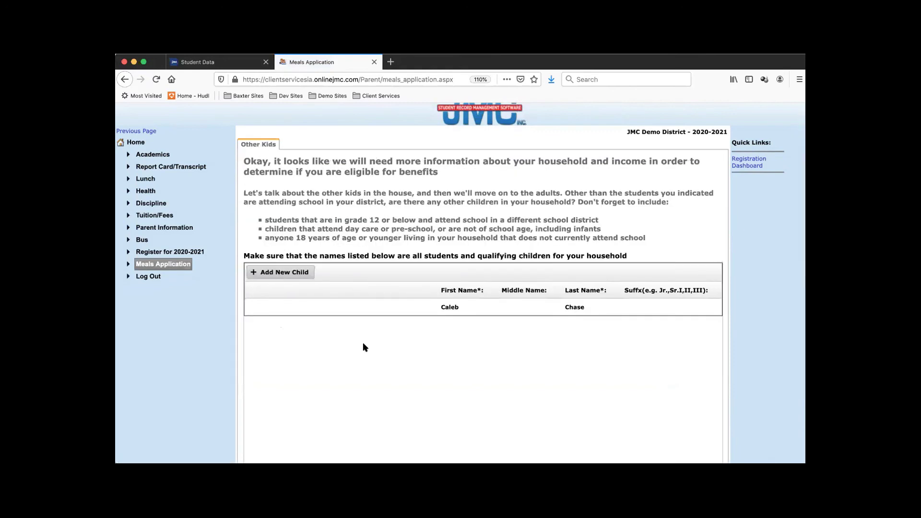
{"action": "scroll", "coordinate": [451, 338], "scroll_direction": "down", "scroll_amount": 3}
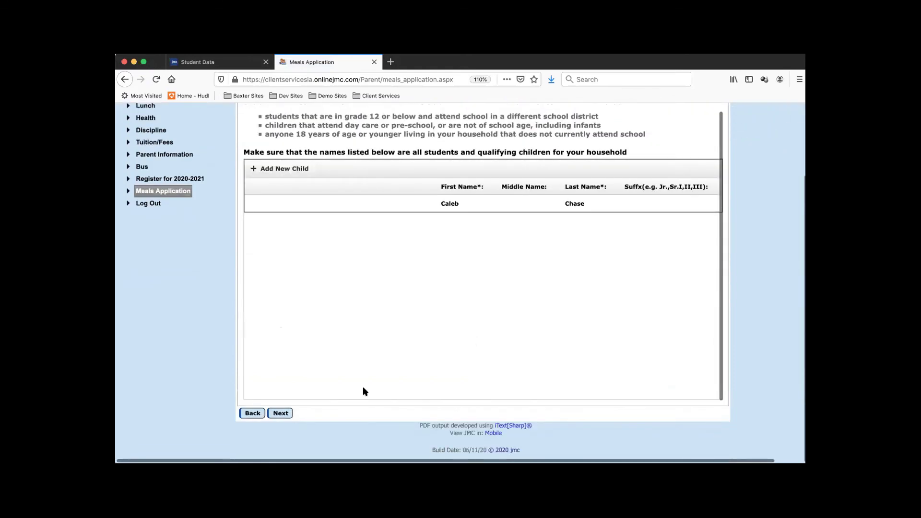
{"action": "left_click", "coordinate": [286, 413]}
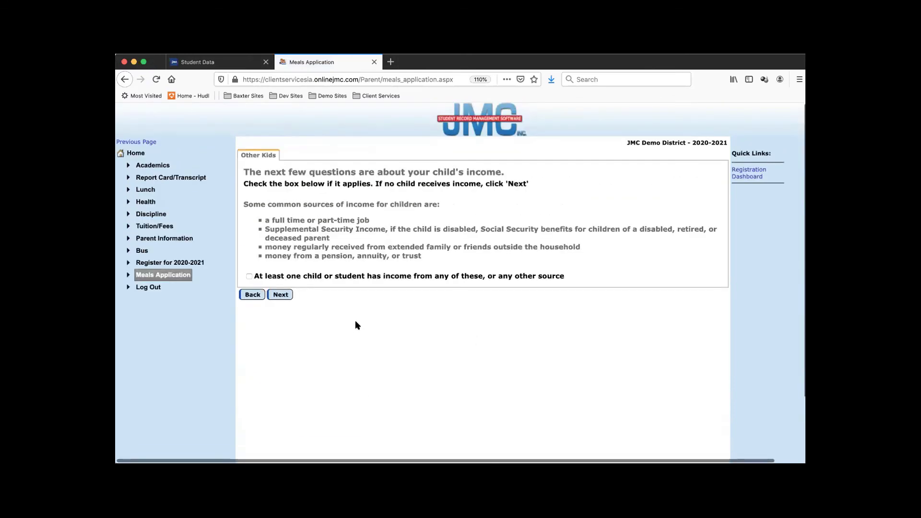
{"action": "scroll", "coordinate": [355, 321], "scroll_direction": "right", "scroll_amount": 1}
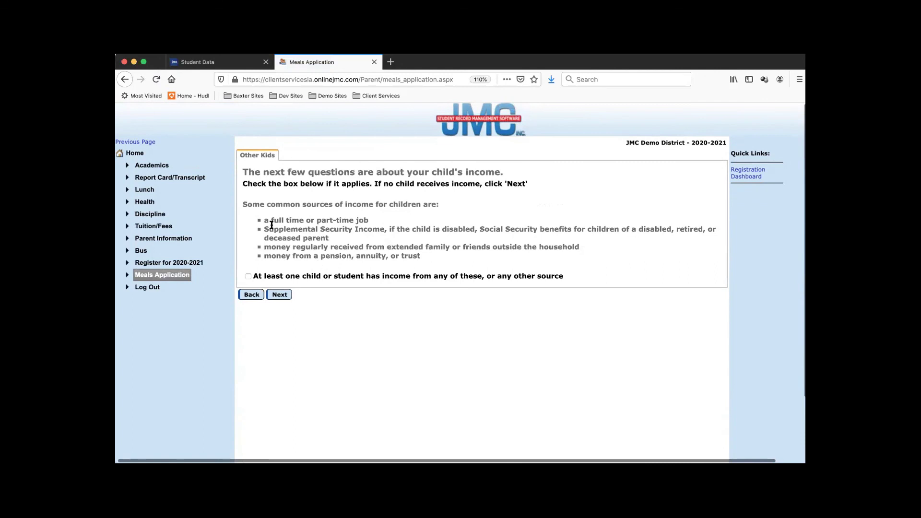
{"action": "left_click", "coordinate": [281, 295]}
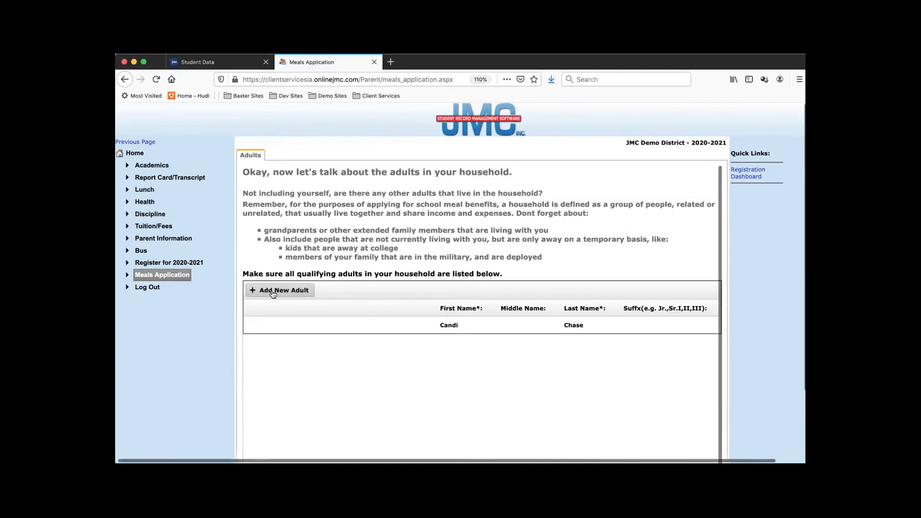
Step: Add a second adult to the household list with first and last name
{"action": "left_click", "coordinate": [269, 291]}
{"action": "left_click", "coordinate": [370, 315]}
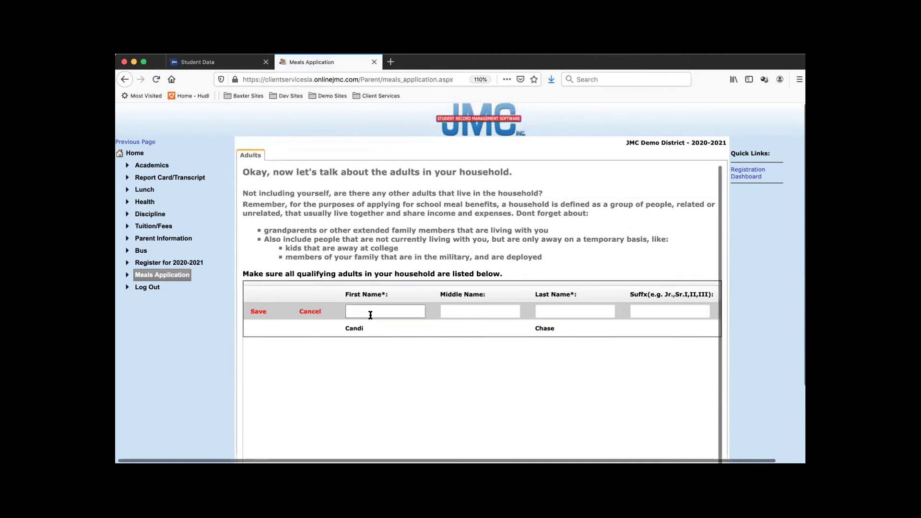
{"action": "type", "text": "Cody"}
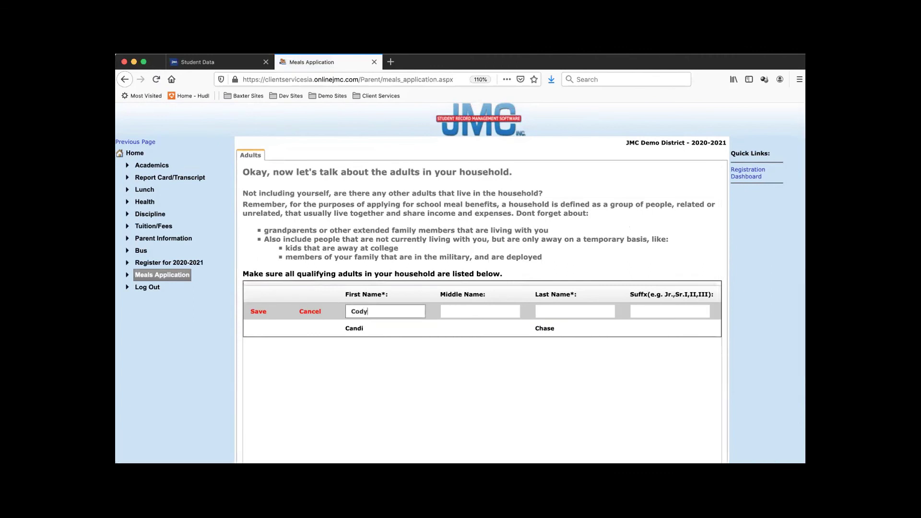
{"action": "key", "text": "Tab"}
{"action": "key", "text": "Tab"}
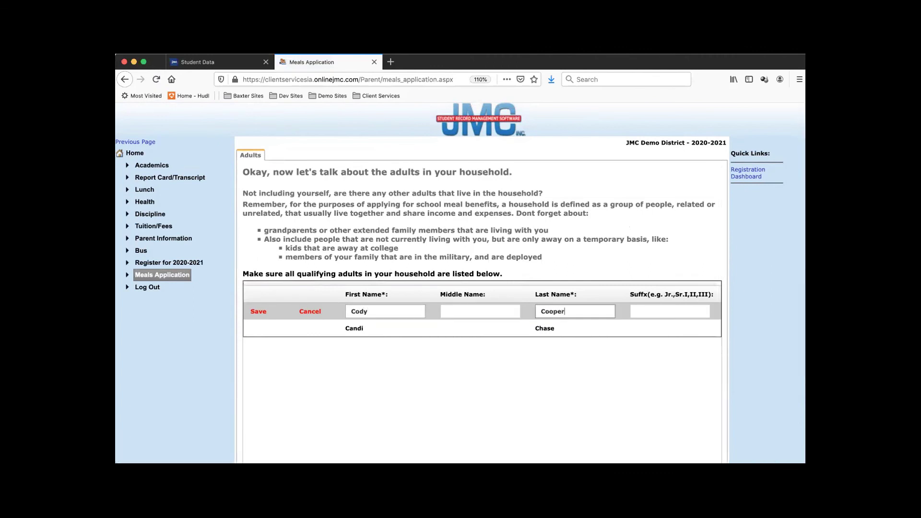
{"action": "scroll", "coordinate": [403, 323], "scroll_direction": "down", "scroll_amount": 2}
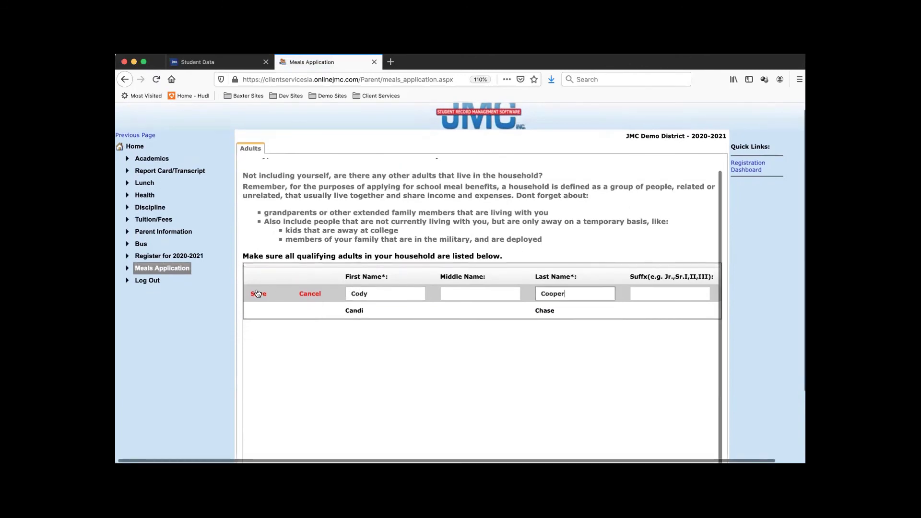
{"action": "left_click", "coordinate": [258, 294]}
{"action": "scroll", "coordinate": [378, 339], "scroll_direction": "down", "scroll_amount": 3}
{"action": "left_click", "coordinate": [281, 412]}
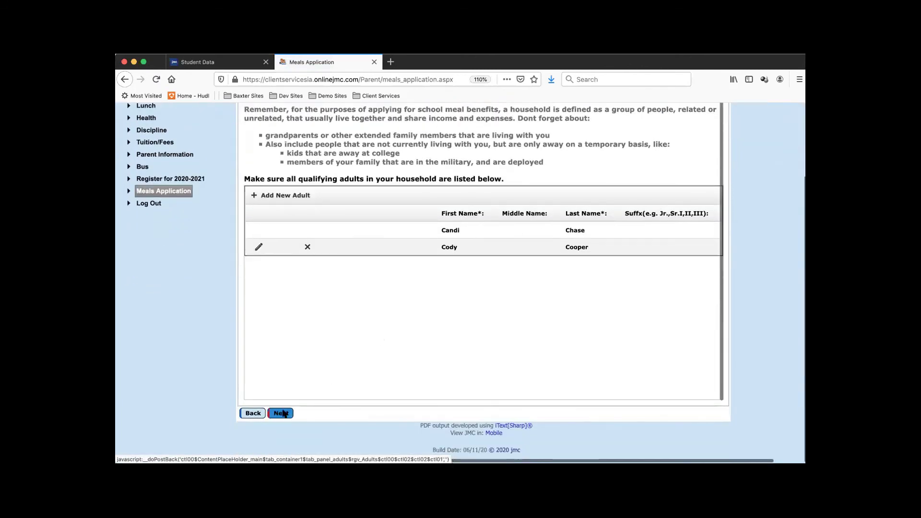
Step: Report no adult income sources and advance past the income questions
{"action": "scroll", "coordinate": [350, 341], "scroll_direction": "up", "scroll_amount": 3}
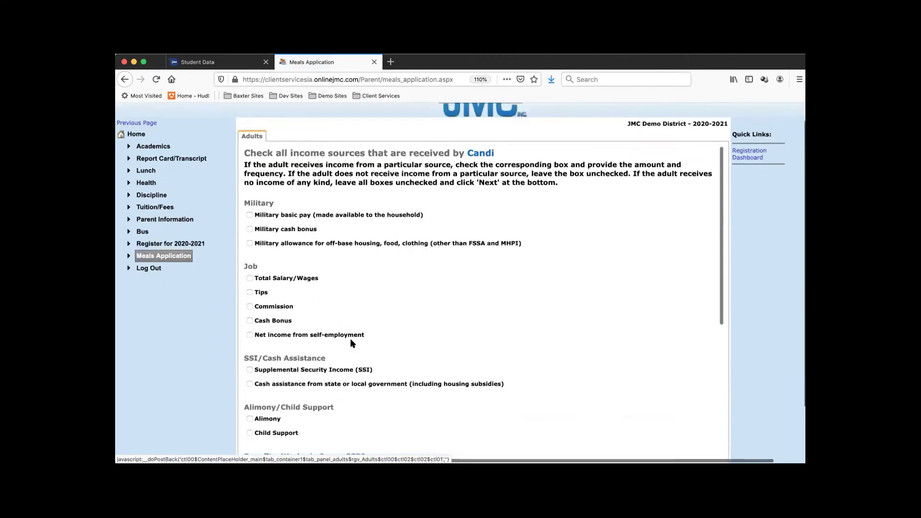
{"action": "scroll", "coordinate": [350, 340], "scroll_direction": "down", "scroll_amount": 5}
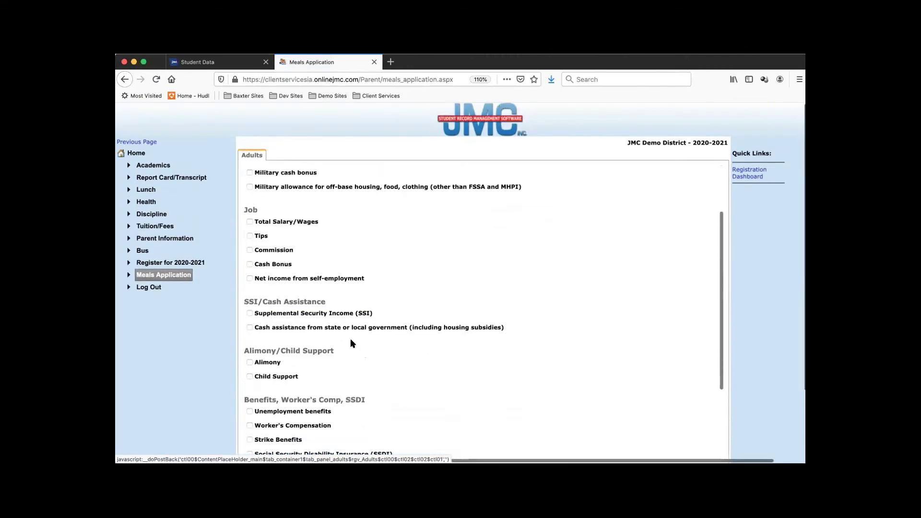
{"action": "scroll", "coordinate": [351, 343], "scroll_direction": "down", "scroll_amount": 5}
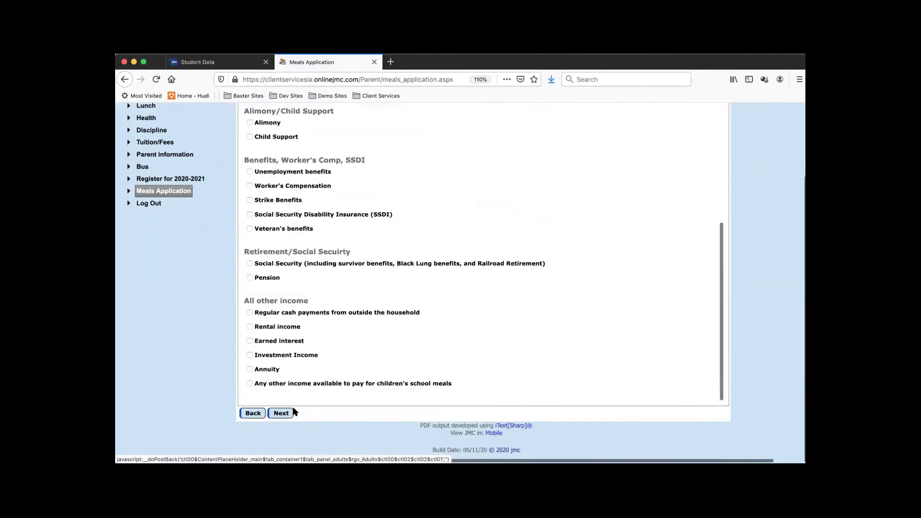
{"action": "left_click", "coordinate": [283, 414]}
{"action": "scroll", "coordinate": [314, 352], "scroll_direction": "up", "scroll_amount": 5}
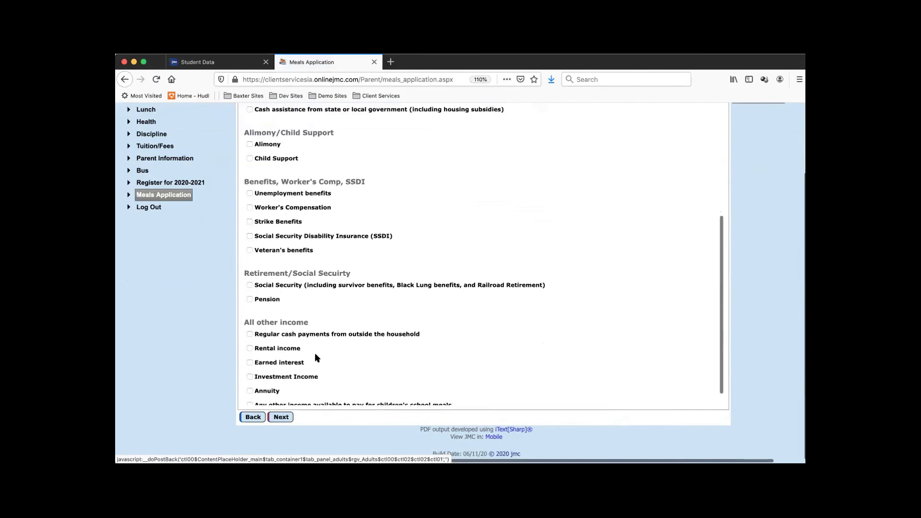
{"action": "scroll", "coordinate": [317, 354], "scroll_direction": "down", "scroll_amount": 10}
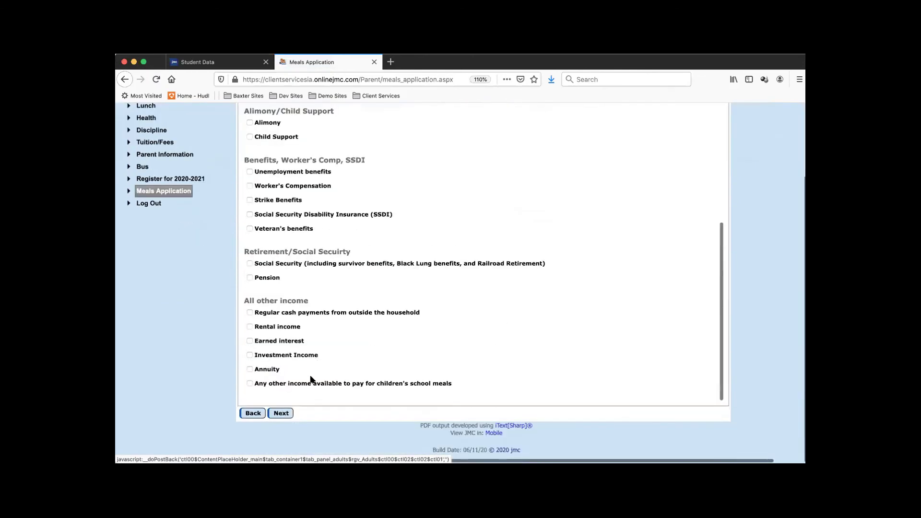
{"action": "left_click", "coordinate": [280, 413]}
{"action": "scroll", "coordinate": [288, 287], "scroll_direction": "up", "scroll_amount": 3}
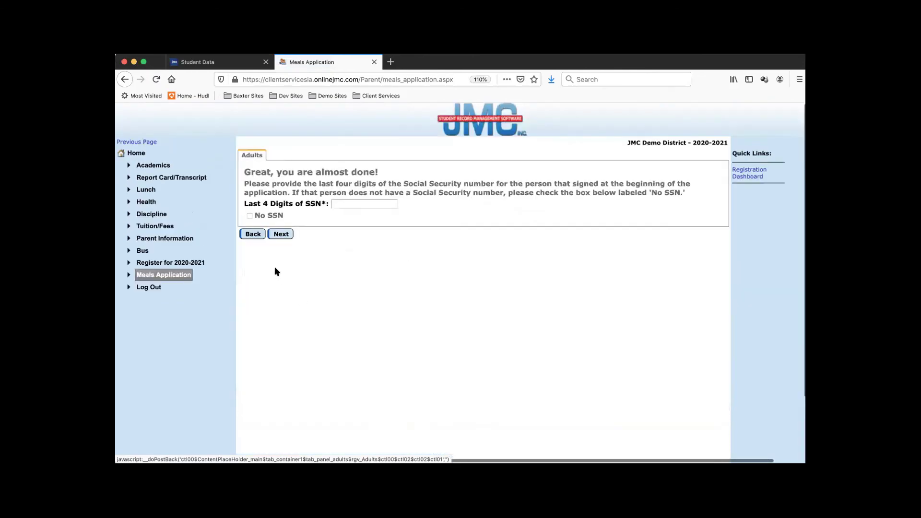
Step: Mark that the signer has no SSN, skip ethnicity, and acknowledge the legal statements
{"action": "left_click", "coordinate": [249, 215]}
{"action": "left_click", "coordinate": [280, 233]}
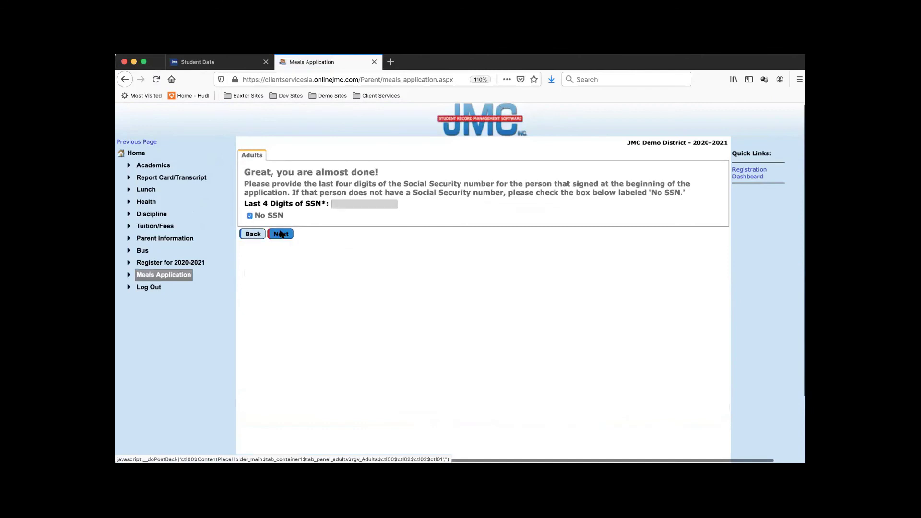
{"action": "left_click", "coordinate": [281, 298]}
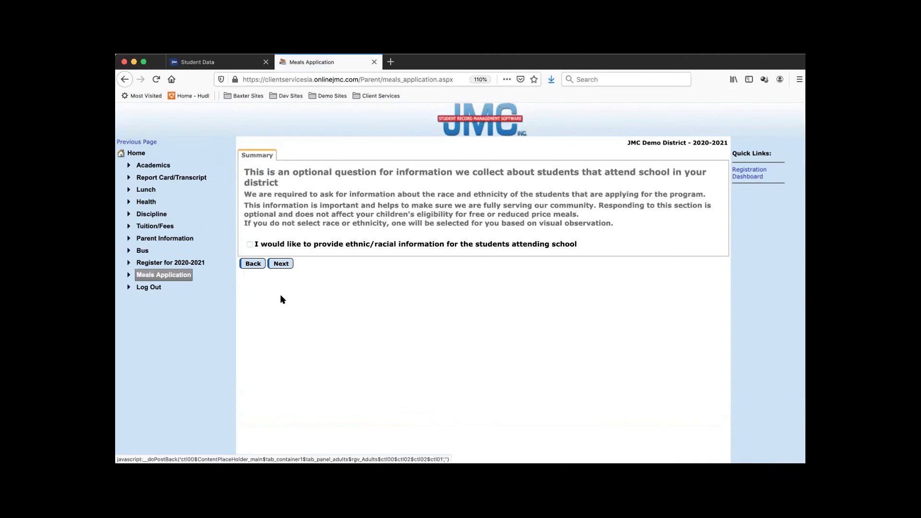
{"action": "left_click", "coordinate": [280, 264]}
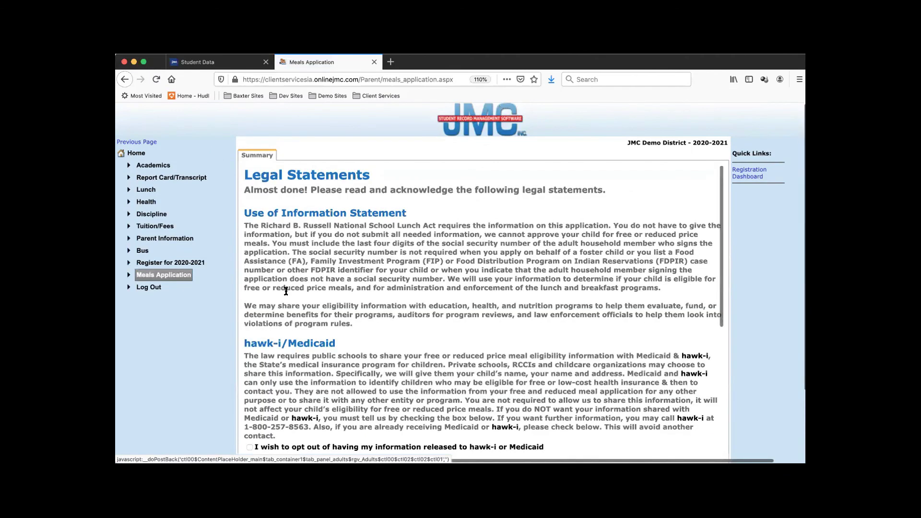
{"action": "scroll", "coordinate": [286, 291], "scroll_direction": "down", "scroll_amount": 15}
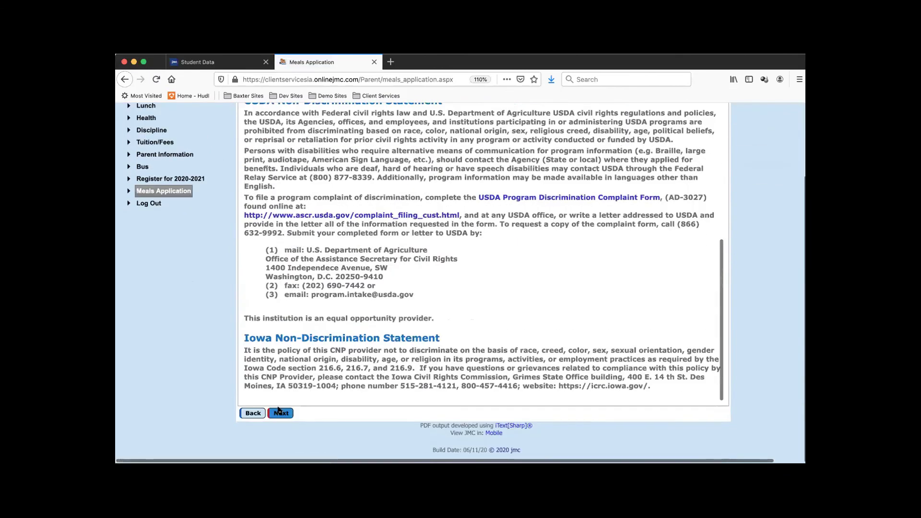
{"action": "left_click", "coordinate": [280, 412]}
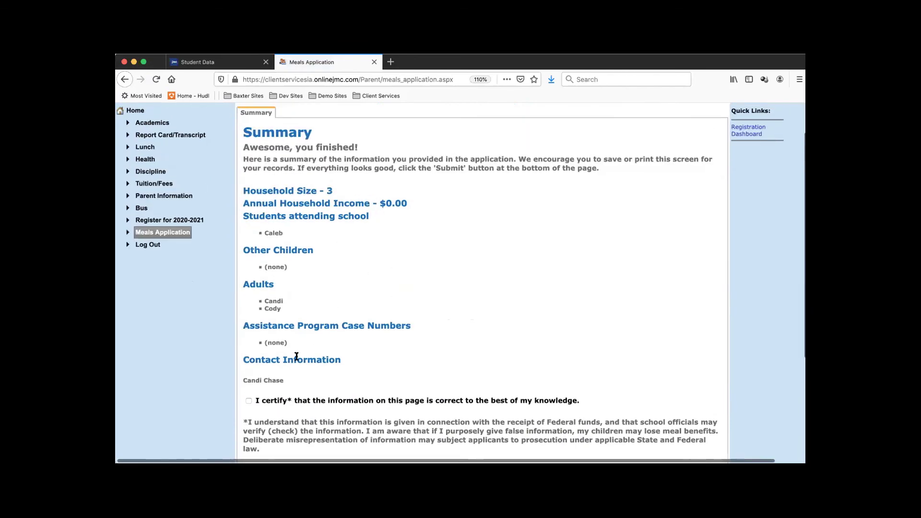
Step: Certify the summary information is correct and submit the meals application
{"action": "scroll", "coordinate": [350, 346], "scroll_direction": "down", "scroll_amount": 5}
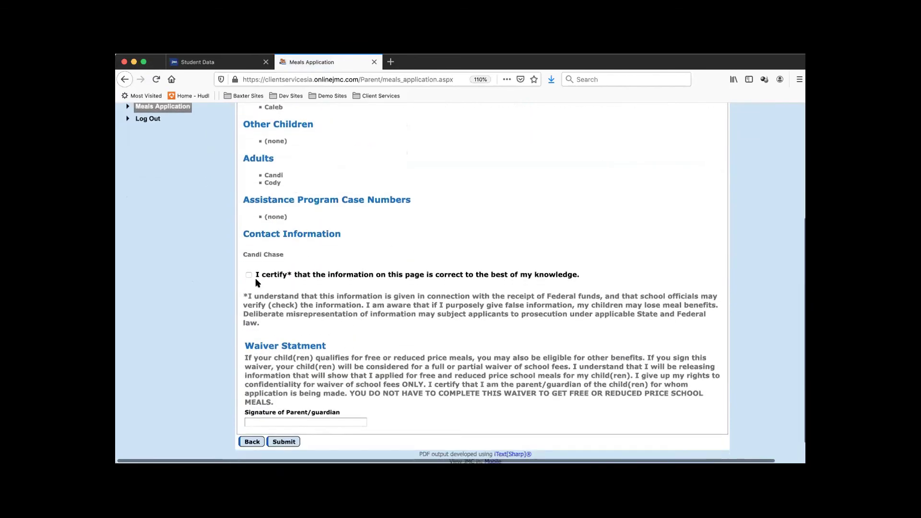
{"action": "left_click", "coordinate": [248, 274]}
{"action": "scroll", "coordinate": [324, 324], "scroll_direction": "down", "scroll_amount": 1}
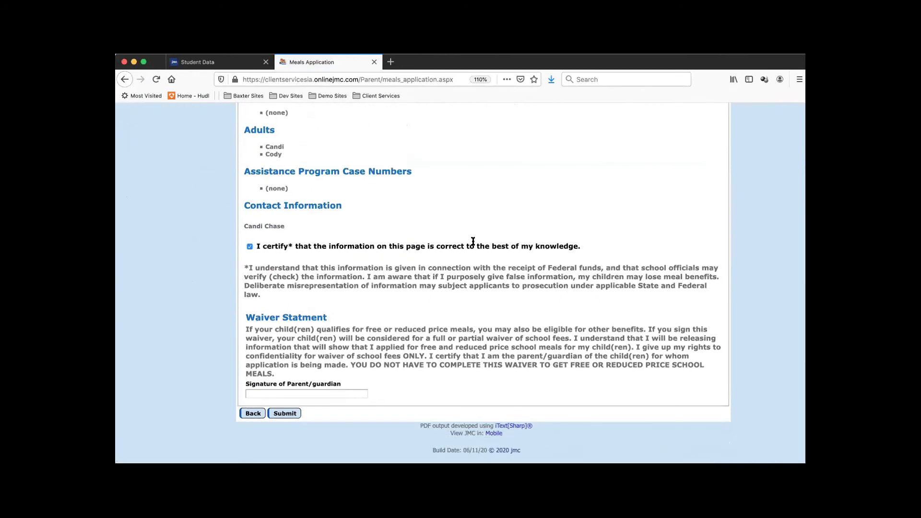
{"action": "left_click", "coordinate": [295, 414]}
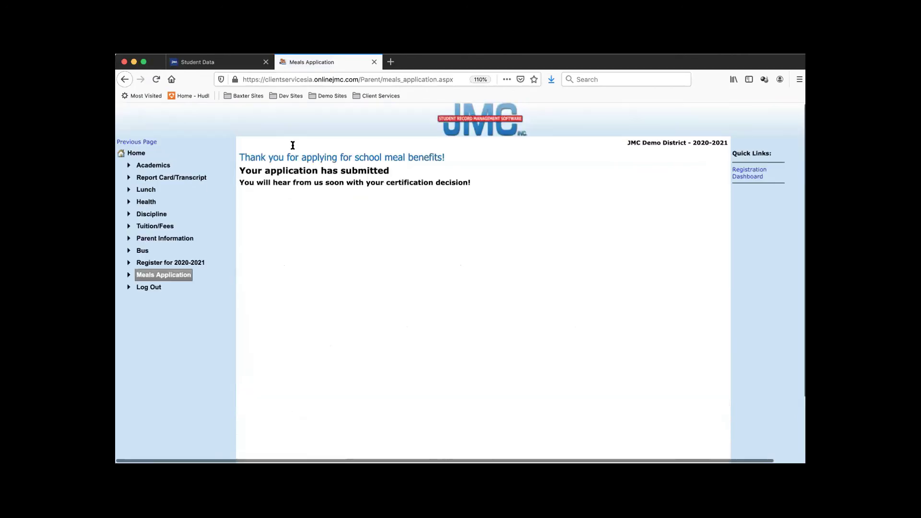
Step: From the admin home, accept the pending meals application and confirm the student's meal status update
{"action": "left_click", "coordinate": [216, 62]}
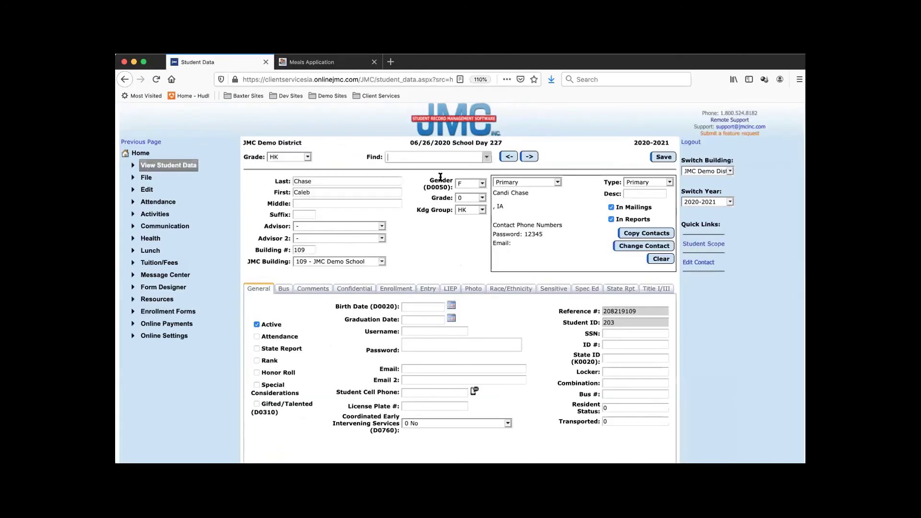
{"action": "left_click", "coordinate": [140, 153]}
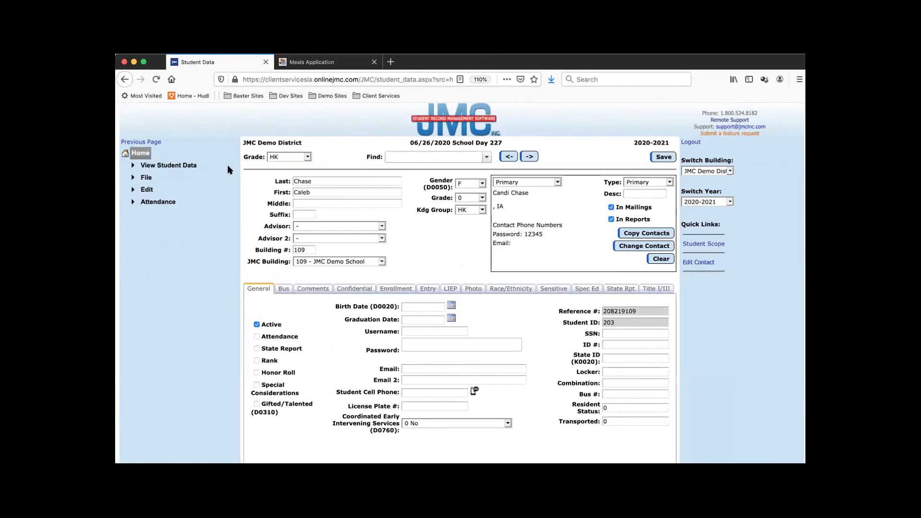
{"action": "left_click", "coordinate": [620, 182]}
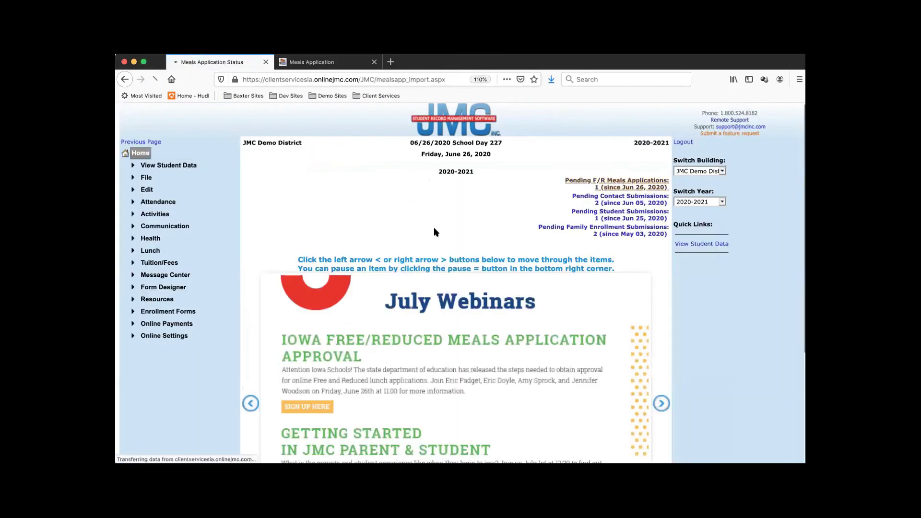
{"action": "left_click", "coordinate": [253, 201]}
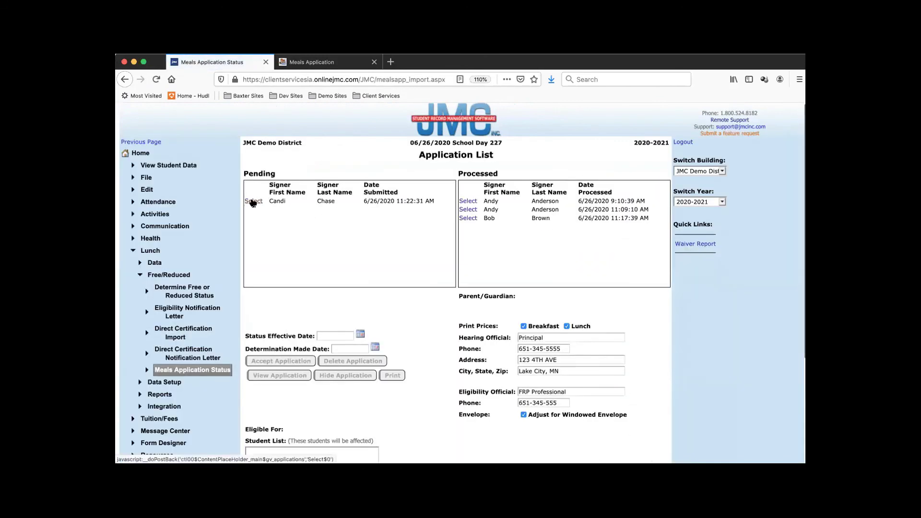
{"action": "scroll", "coordinate": [367, 240], "scroll_direction": "down", "scroll_amount": 2}
{"action": "scroll", "coordinate": [367, 239], "scroll_direction": "down", "scroll_amount": 2}
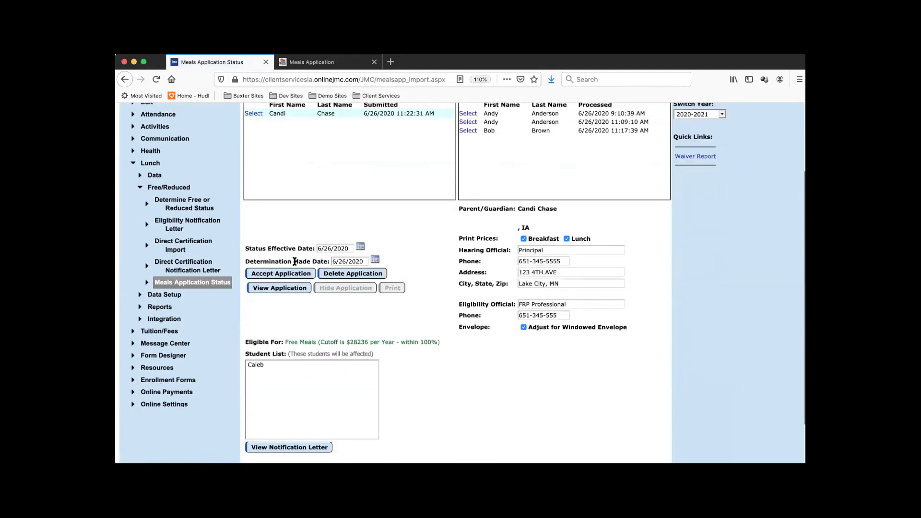
{"action": "left_click", "coordinate": [282, 272]}
{"action": "left_click", "coordinate": [515, 257]}
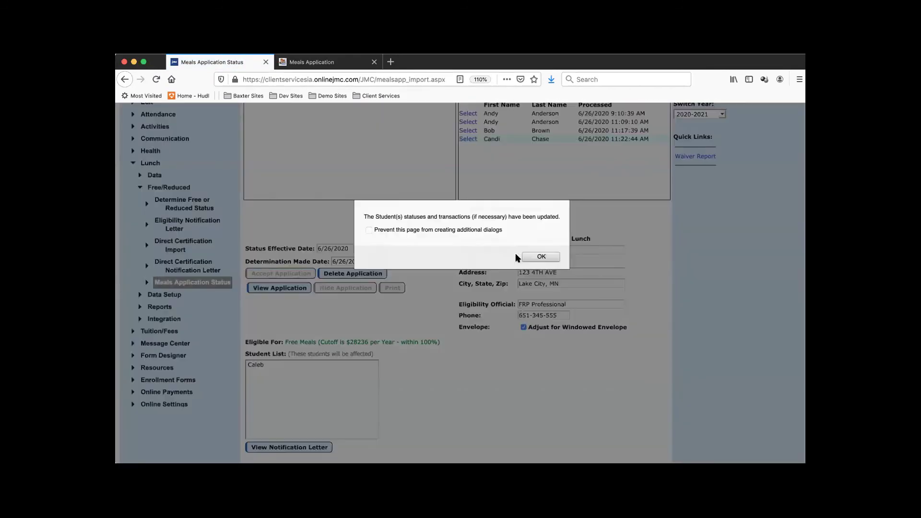
{"action": "left_click", "coordinate": [538, 257]}
Step: Open the eligibility notification letter, then return to the Meals Application Status page
{"action": "scroll", "coordinate": [429, 307], "scroll_direction": "down", "scroll_amount": 3}
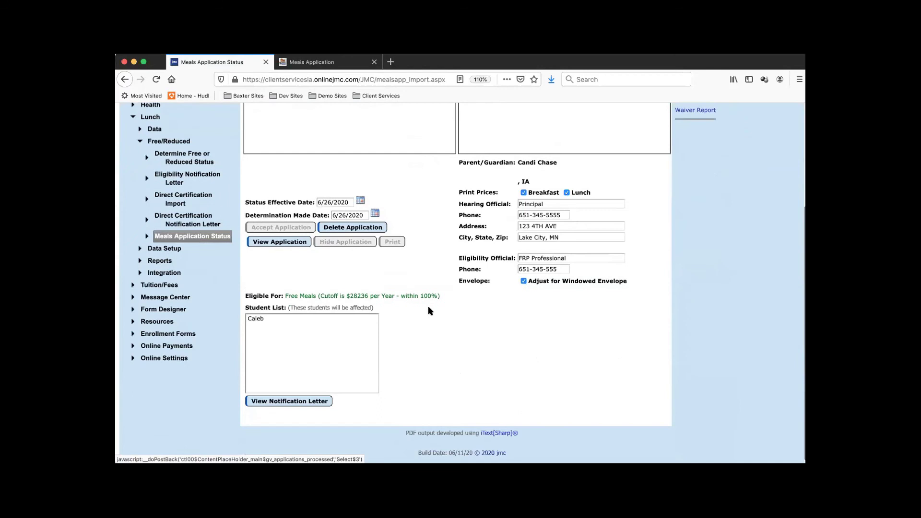
{"action": "left_click", "coordinate": [323, 400]}
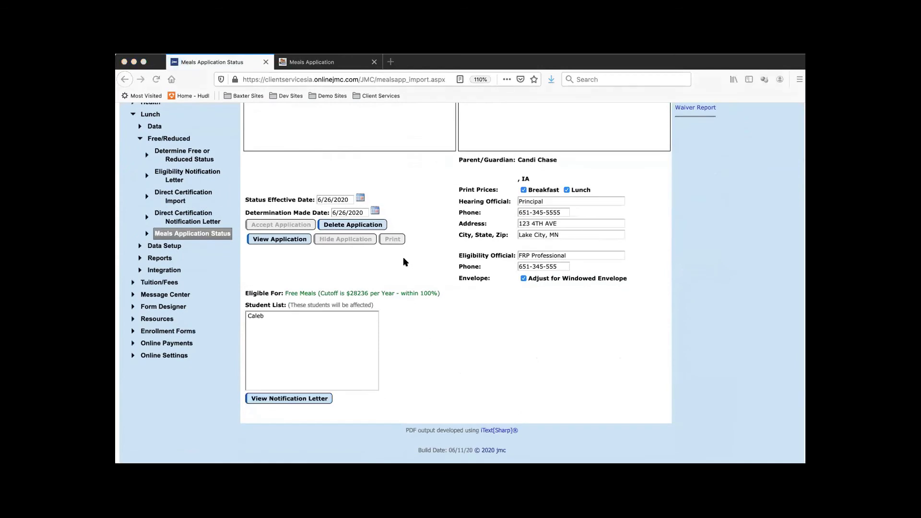
{"action": "left_click", "coordinate": [430, 331]}
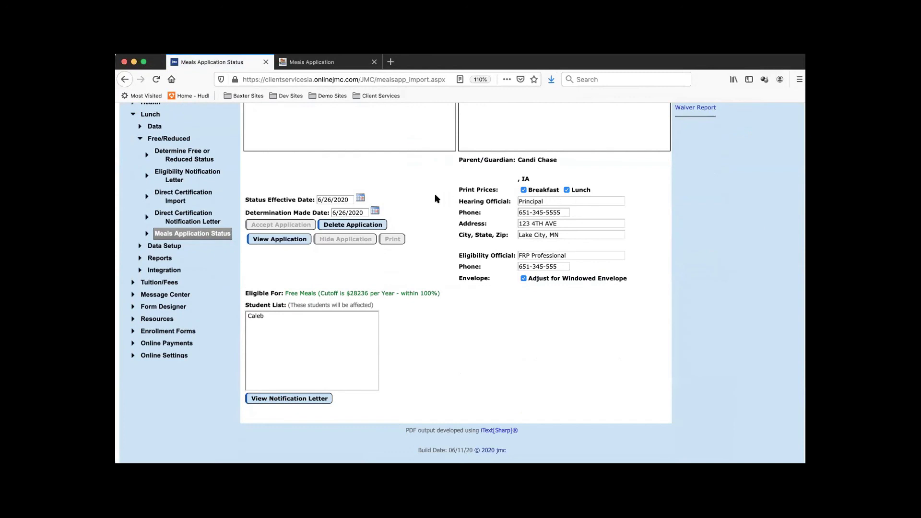
{"action": "scroll", "coordinate": [427, 197], "scroll_direction": "up", "scroll_amount": 5}
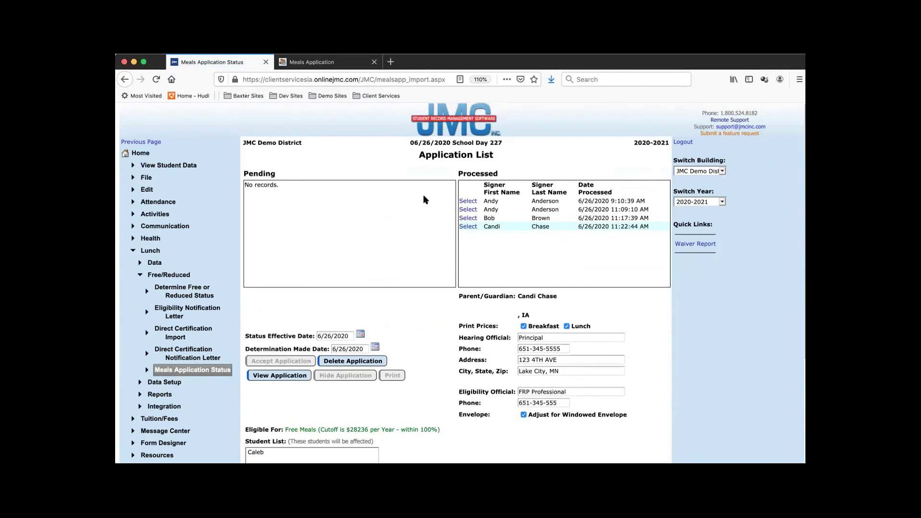
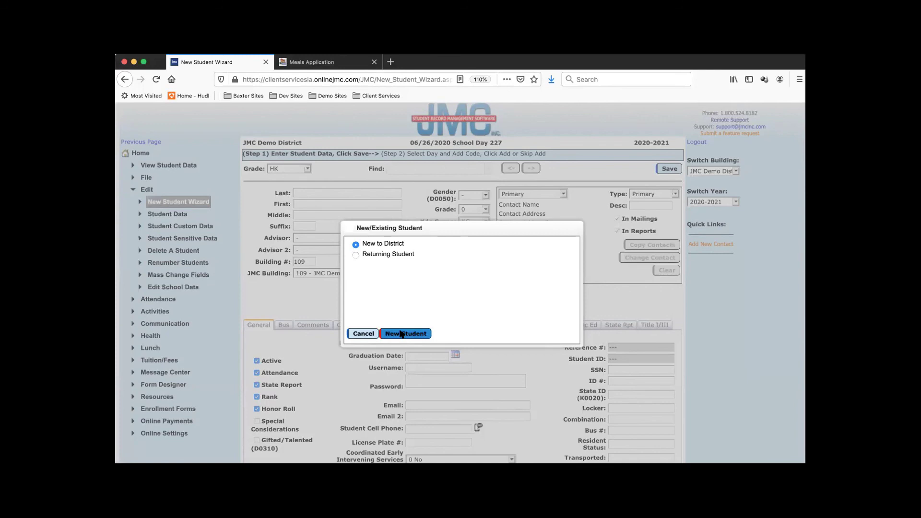
Step: Start a new district student, entering the student's last and first name and Kdg Group HK
{"action": "left_click", "coordinate": [403, 333]}
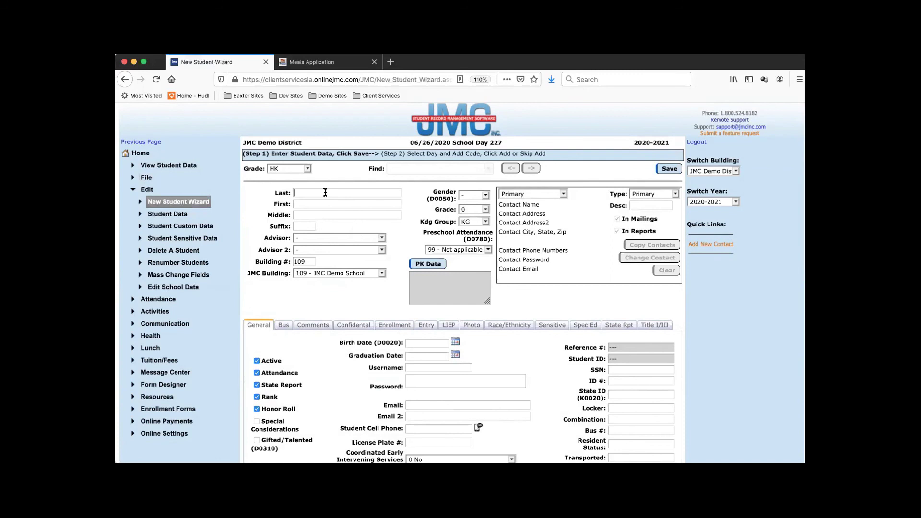
{"action": "type", "text": "Dakota"}
{"action": "key", "text": "Tab"}
{"action": "type", "text": "Diane"}
{"action": "left_click", "coordinate": [472, 221]}
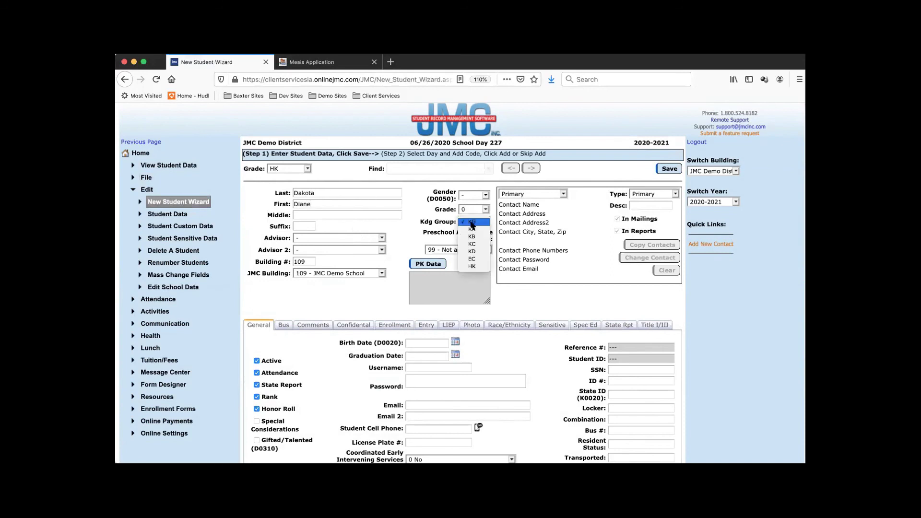
{"action": "left_click", "coordinate": [469, 262]}
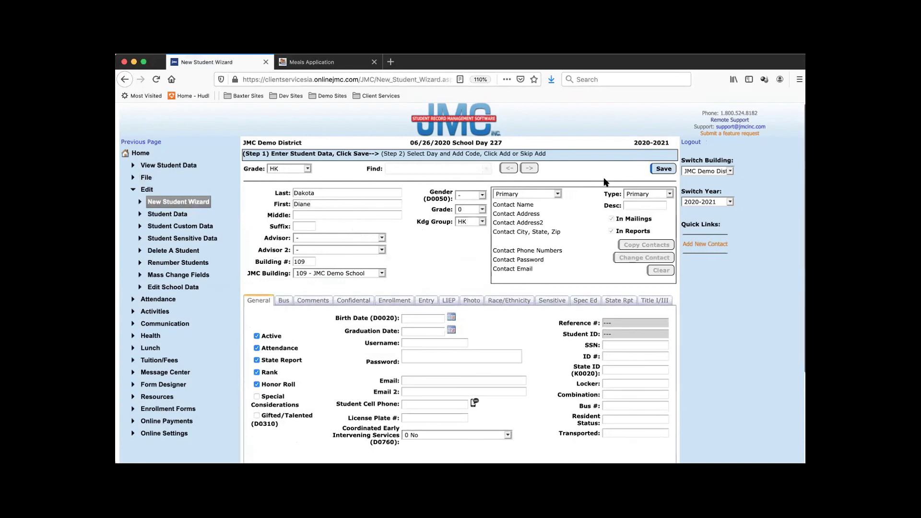
Step: Set the missing gender to M, save the student, and open their data record
{"action": "left_click", "coordinate": [664, 169]}
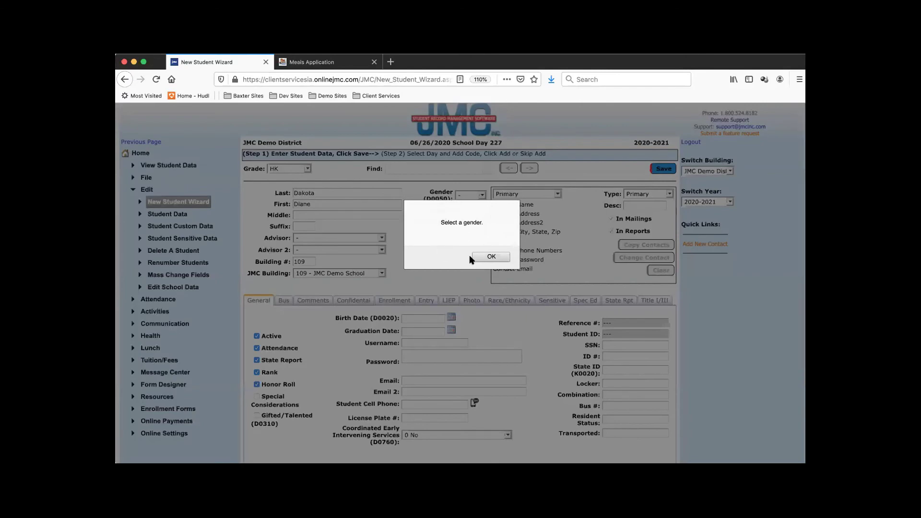
{"action": "left_click", "coordinate": [489, 256]}
{"action": "left_click", "coordinate": [468, 193]}
{"action": "left_click", "coordinate": [469, 206]}
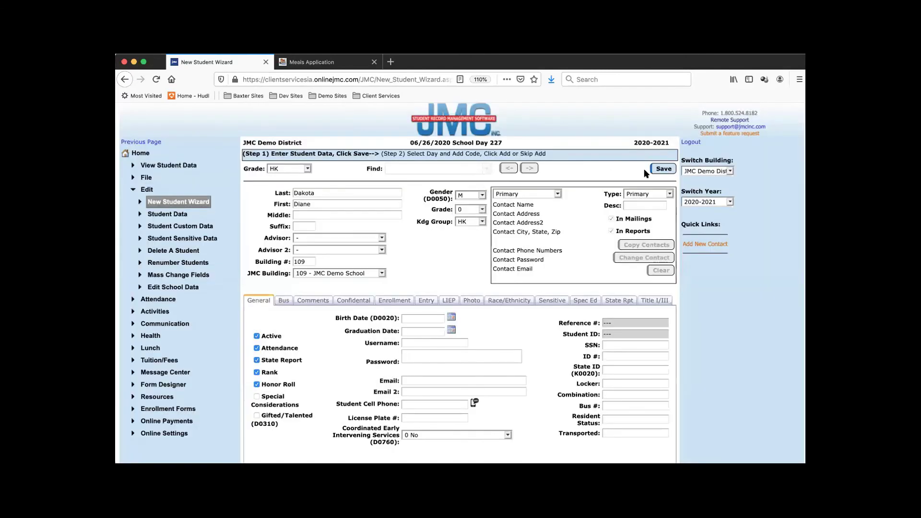
{"action": "left_click", "coordinate": [663, 169]}
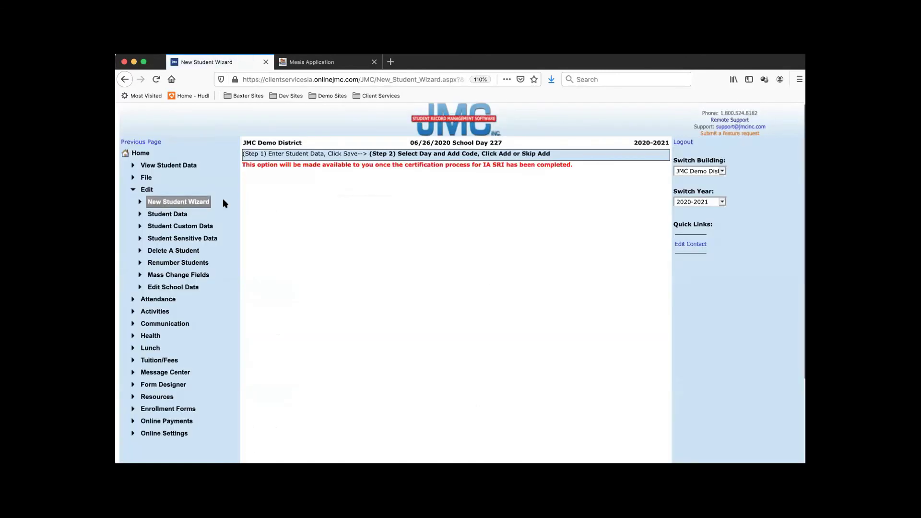
{"action": "scroll", "coordinate": [372, 249], "scroll_direction": "down", "scroll_amount": 3}
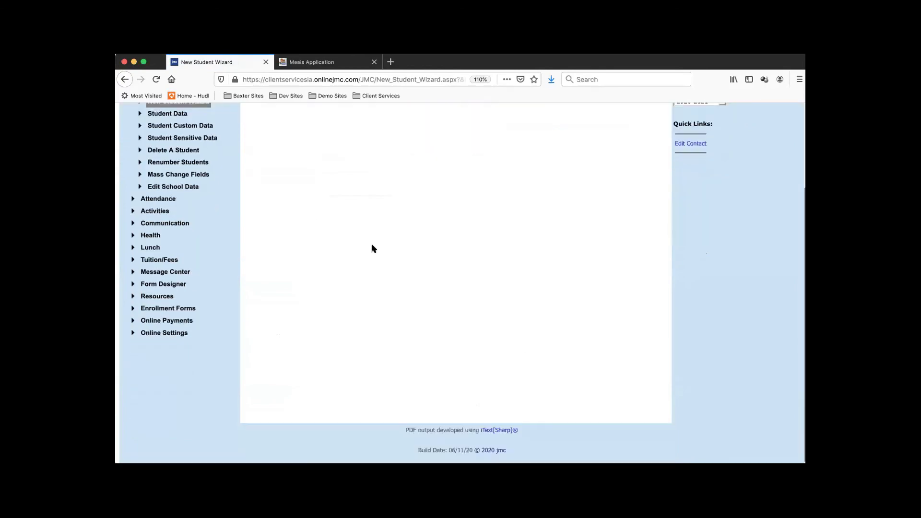
{"action": "scroll", "coordinate": [372, 248], "scroll_direction": "up", "scroll_amount": 3}
{"action": "left_click", "coordinate": [170, 165]}
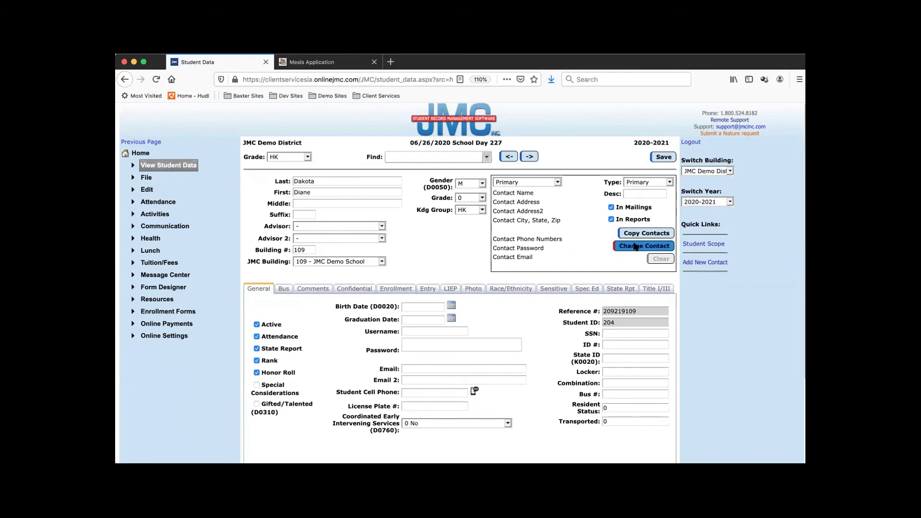
Step: Uncheck the student's Attendance, State Report, Rank and Honor Roll flags
{"action": "left_click", "coordinate": [256, 336]}
{"action": "left_click", "coordinate": [257, 348]}
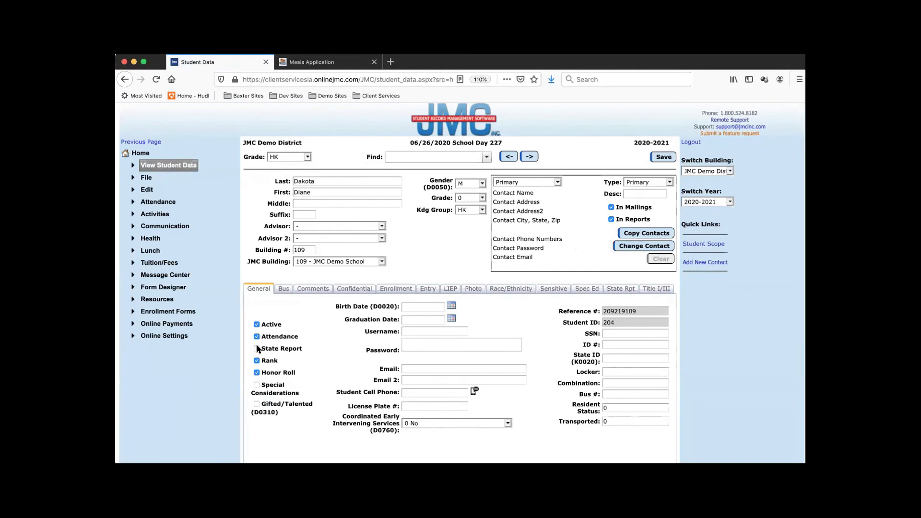
{"action": "left_click", "coordinate": [257, 361]}
{"action": "left_click", "coordinate": [257, 372]}
Step: Search the contact list for the parent and link them as the student's primary contact
{"action": "left_click", "coordinate": [628, 247]}
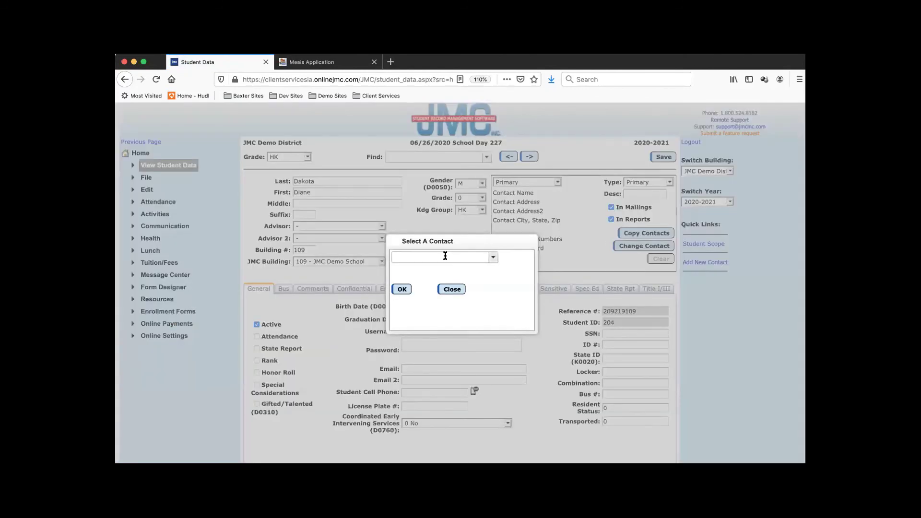
{"action": "left_click", "coordinate": [445, 256]}
{"action": "type", "text": "dakota"}
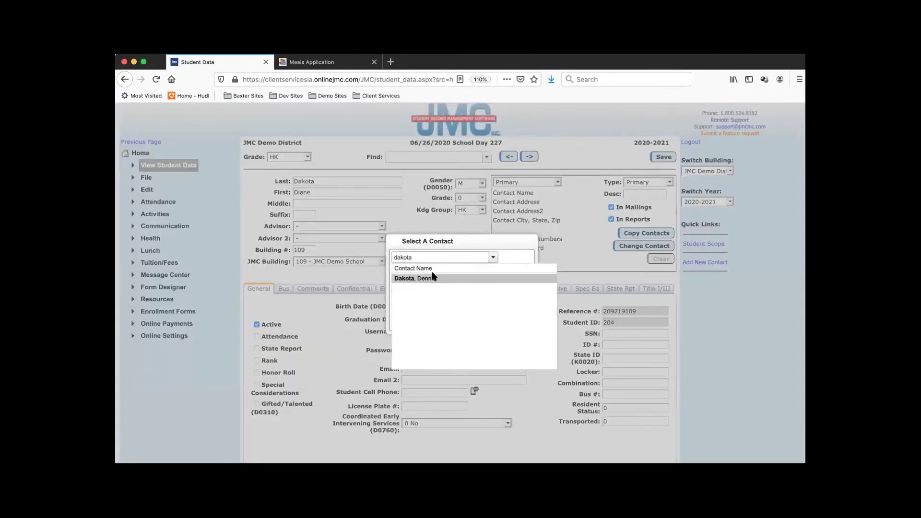
{"action": "left_click", "coordinate": [417, 278]}
{"action": "left_click", "coordinate": [402, 289]}
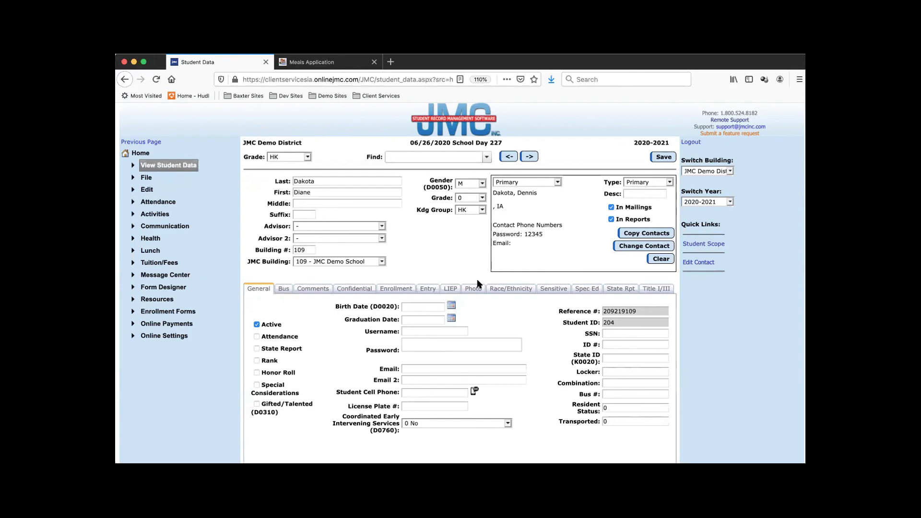
{"action": "scroll", "coordinate": [437, 246], "scroll_direction": "down", "scroll_amount": 1}
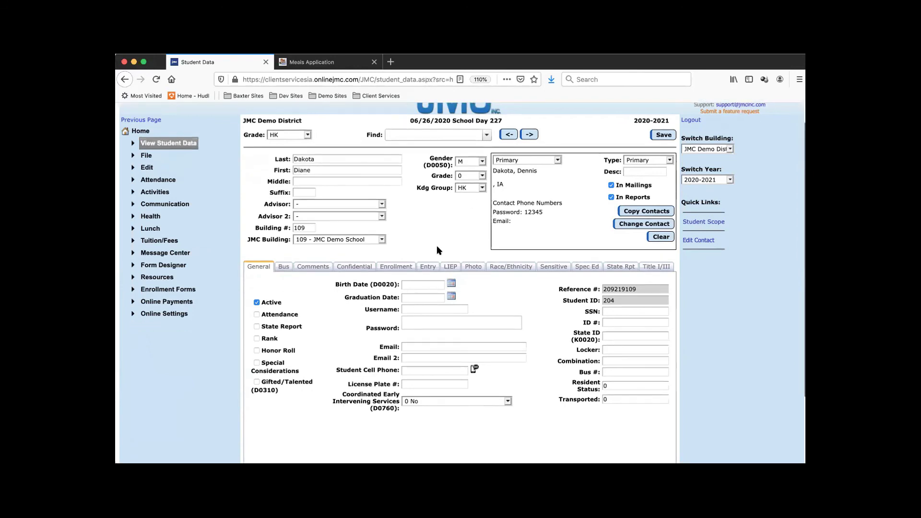
{"action": "scroll", "coordinate": [436, 245], "scroll_direction": "up", "scroll_amount": 1}
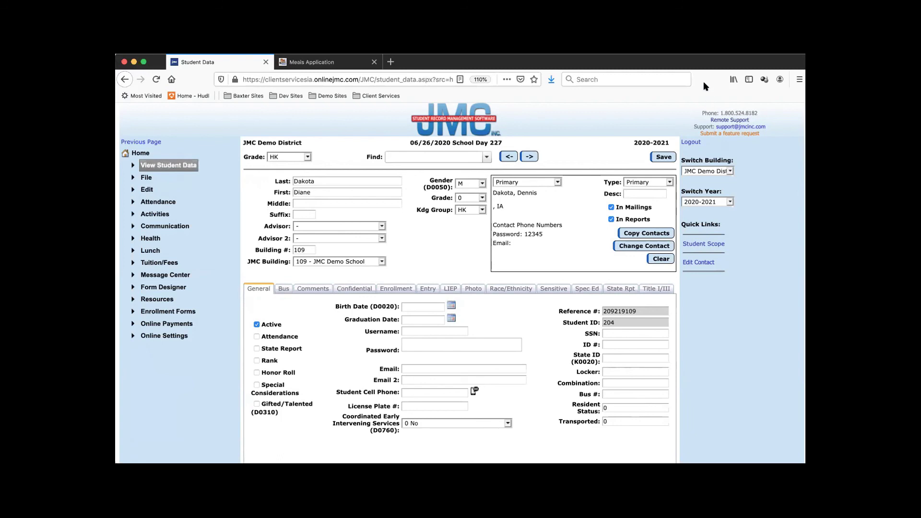
Step: Save the updated student record and log out of the parent portal
{"action": "left_click", "coordinate": [669, 157]}
{"action": "left_click", "coordinate": [311, 61]}
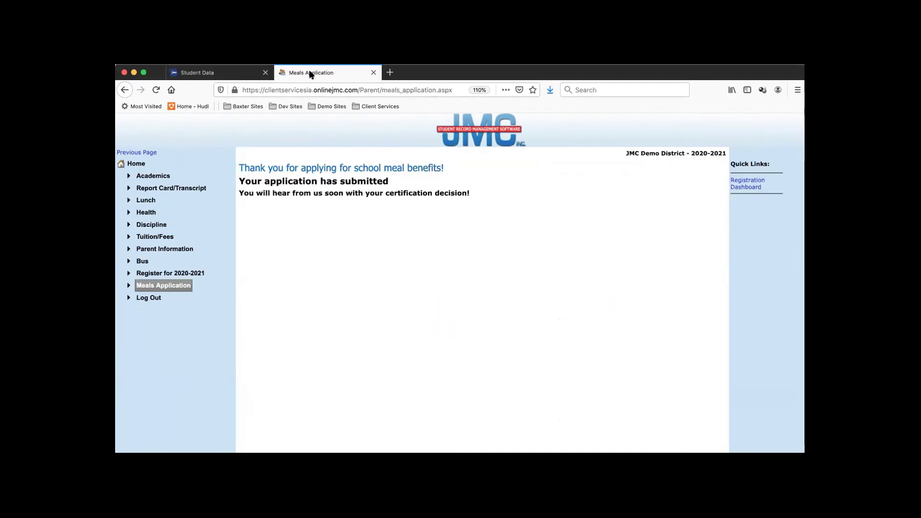
{"action": "left_click", "coordinate": [148, 297]}
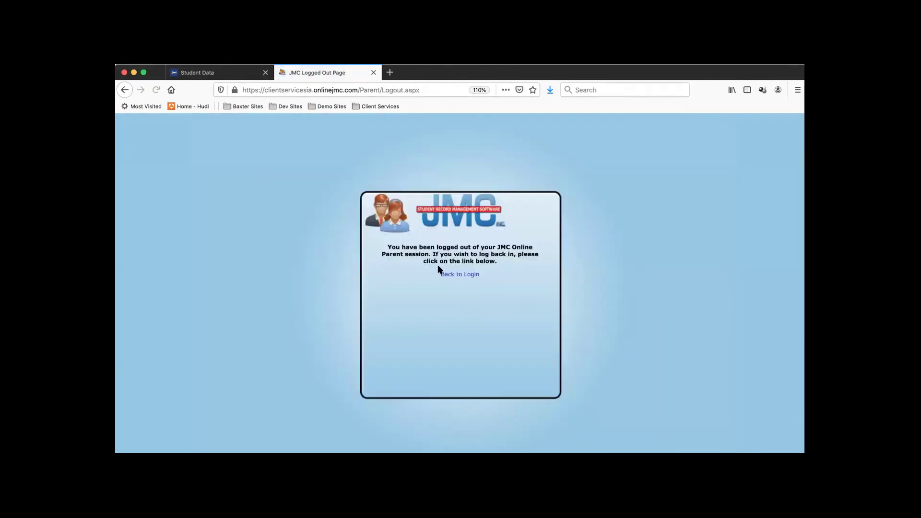
Step: Sign back into the parent portal with the new parent's username and password
{"action": "left_click", "coordinate": [406, 264]}
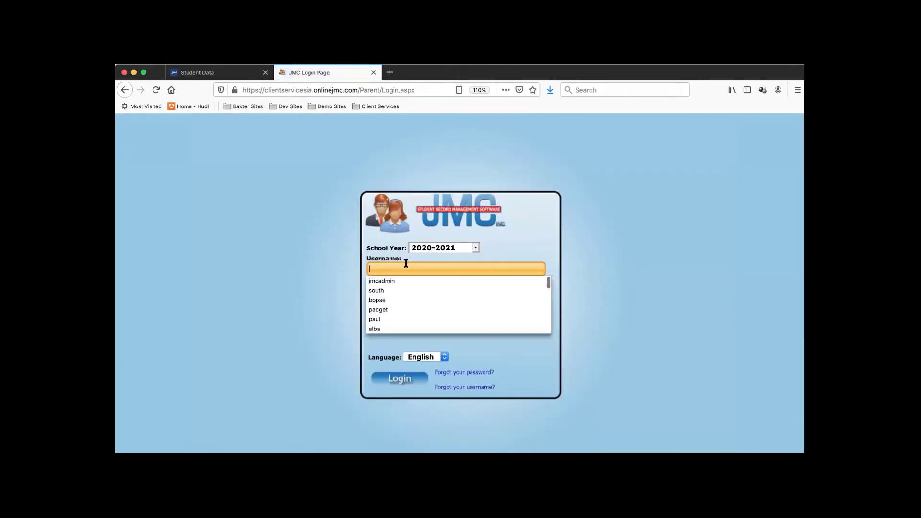
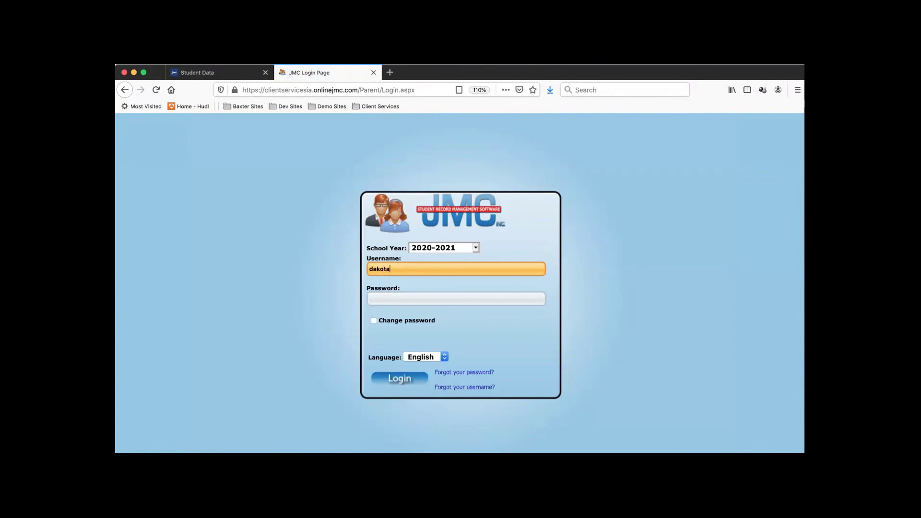
{"action": "key", "text": "Tab"}
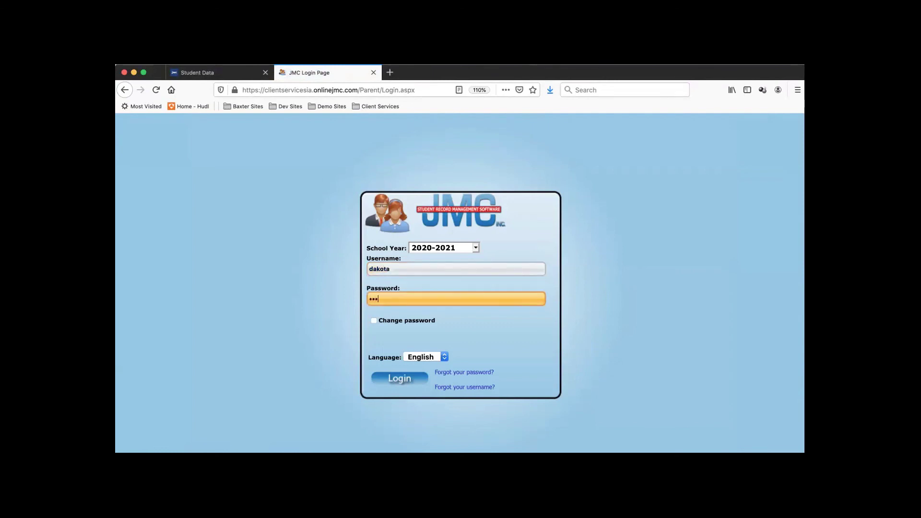
{"action": "key", "text": "Return"}
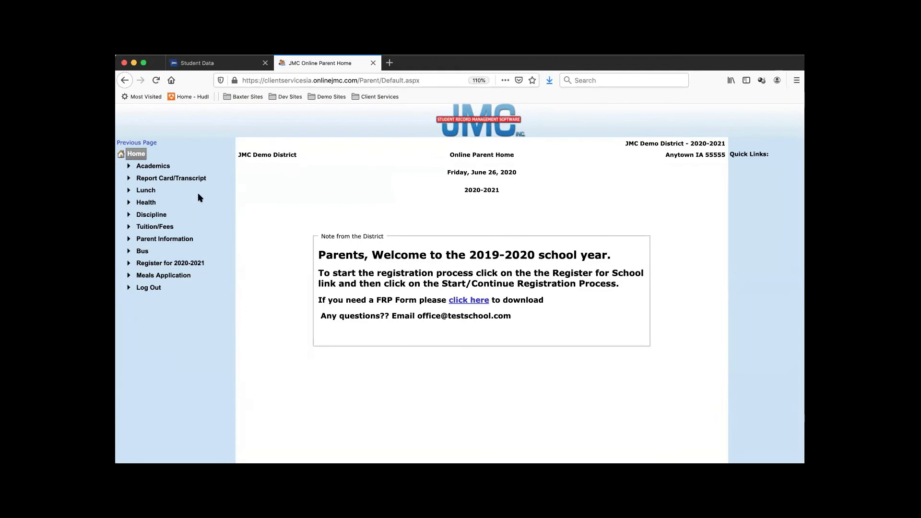
Step: Start the meals application and enter the completing adult's first and last name on the certification page
{"action": "left_click", "coordinate": [152, 276]}
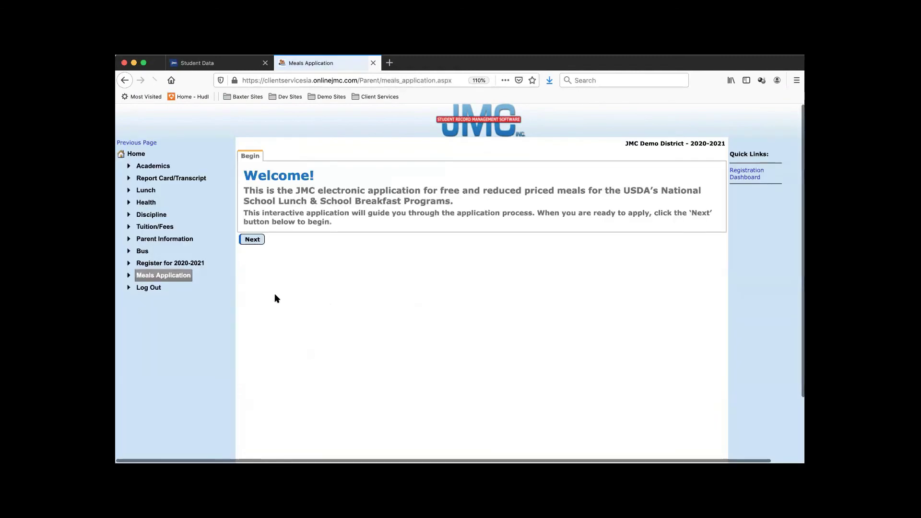
{"action": "left_click", "coordinate": [253, 240]}
{"action": "scroll", "coordinate": [268, 258], "scroll_direction": "down", "scroll_amount": 10}
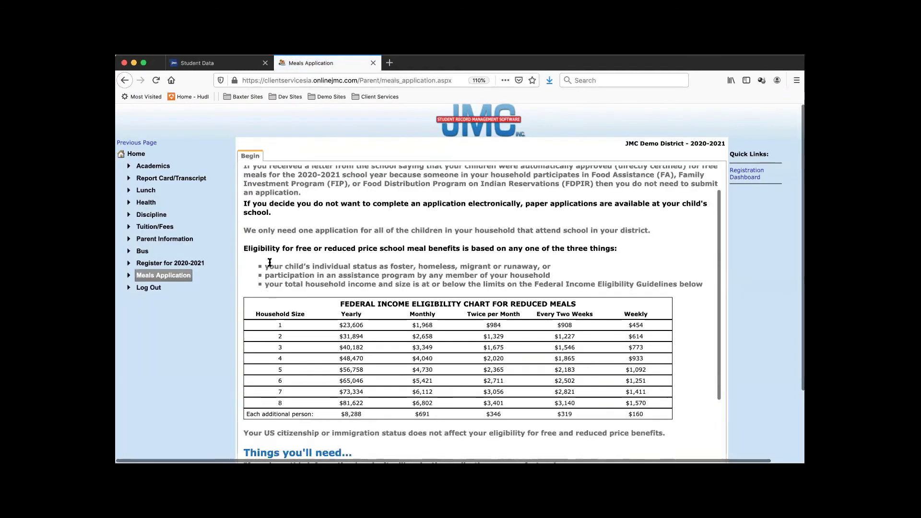
{"action": "left_click", "coordinate": [283, 413]}
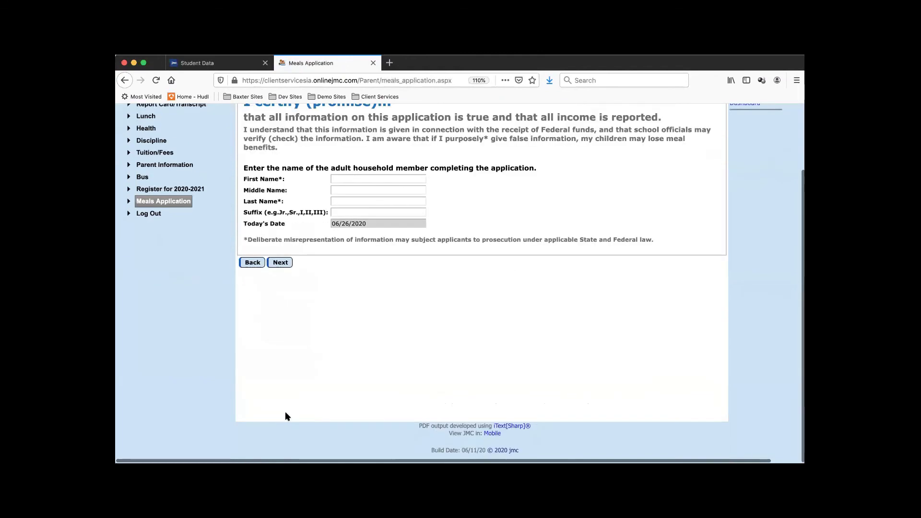
{"action": "left_click", "coordinate": [338, 179]}
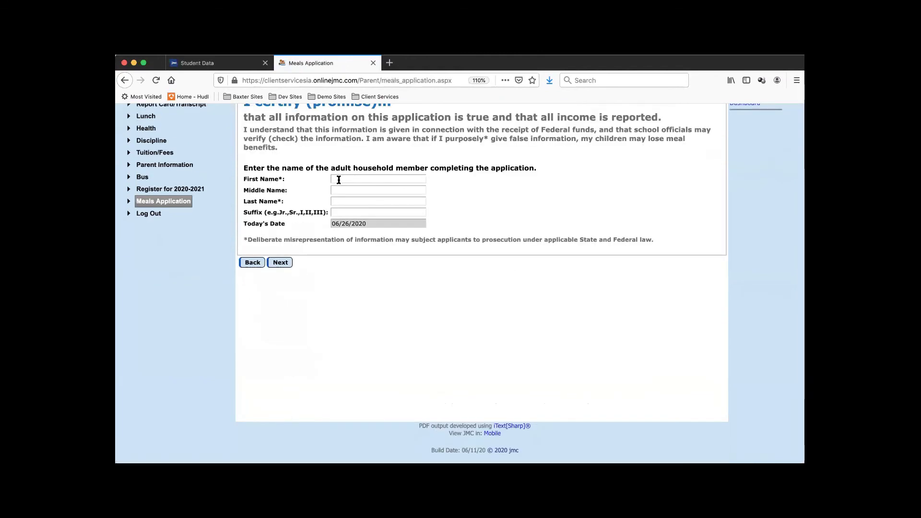
{"action": "type", "text": "Dennis"}
{"action": "type", "text": "Dakota"}
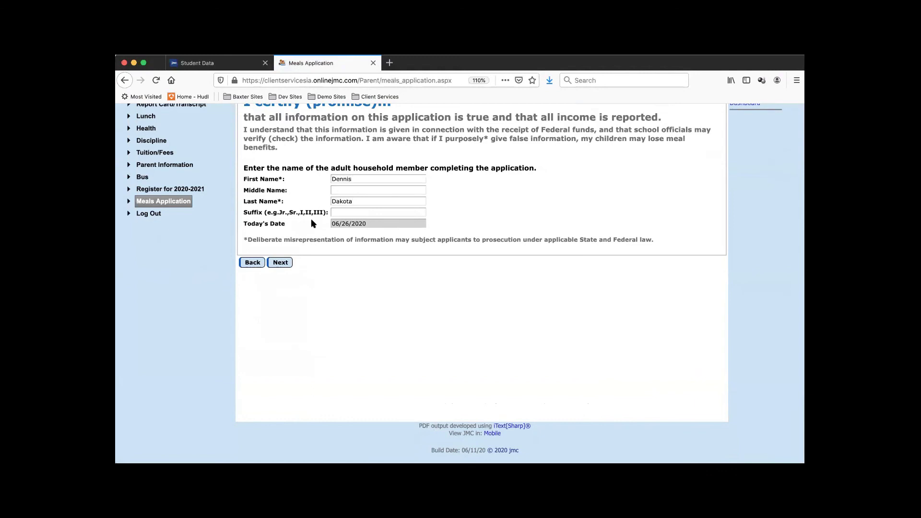
{"action": "left_click", "coordinate": [280, 263]}
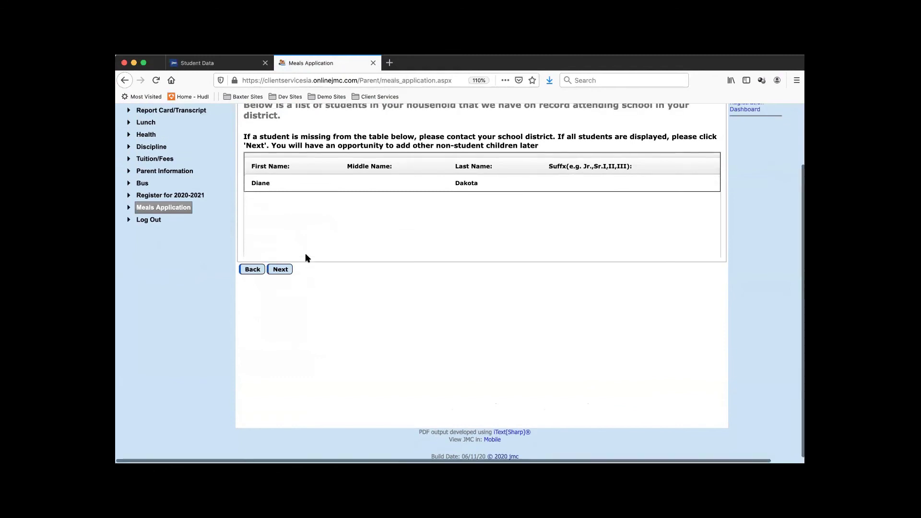
{"action": "scroll", "coordinate": [305, 256], "scroll_direction": "up", "scroll_amount": 3}
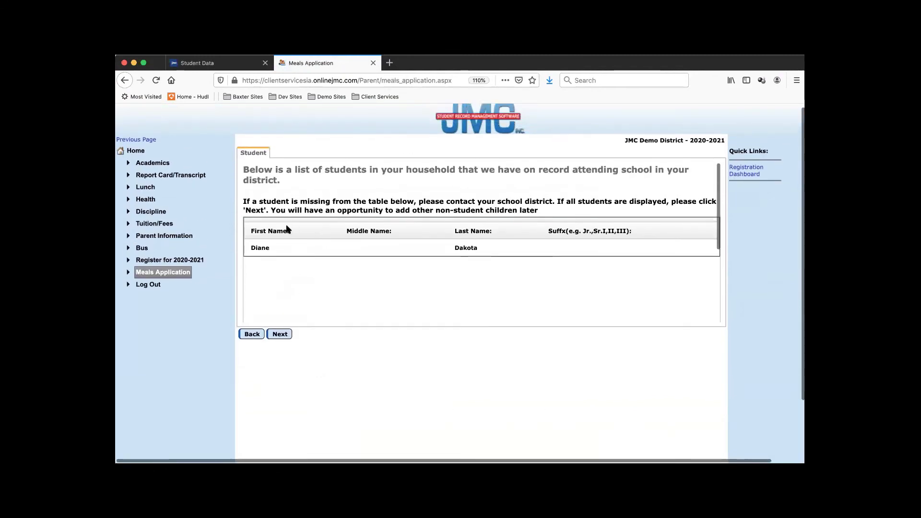
Step: Select no assistance program, mark a student as foster care/homeless, and choose no specific program
{"action": "left_click", "coordinate": [284, 335]}
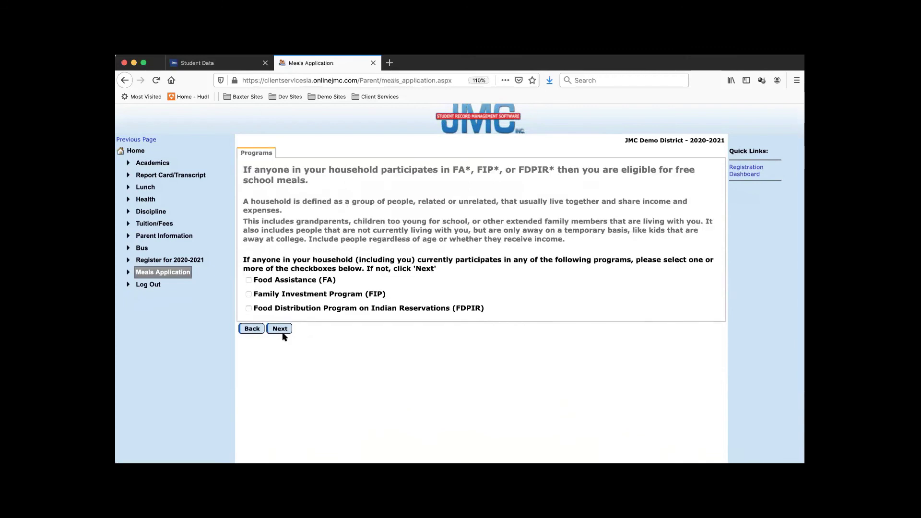
{"action": "left_click", "coordinate": [253, 329]}
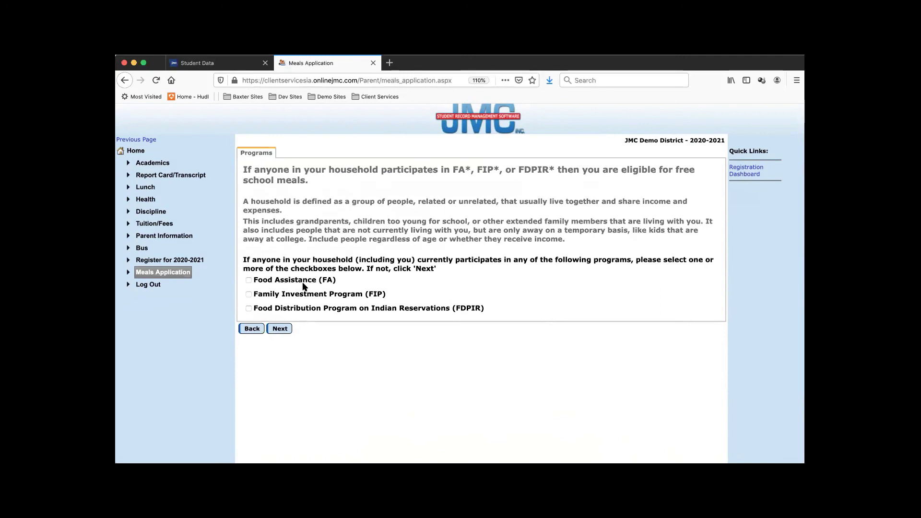
{"action": "left_click", "coordinate": [281, 330]}
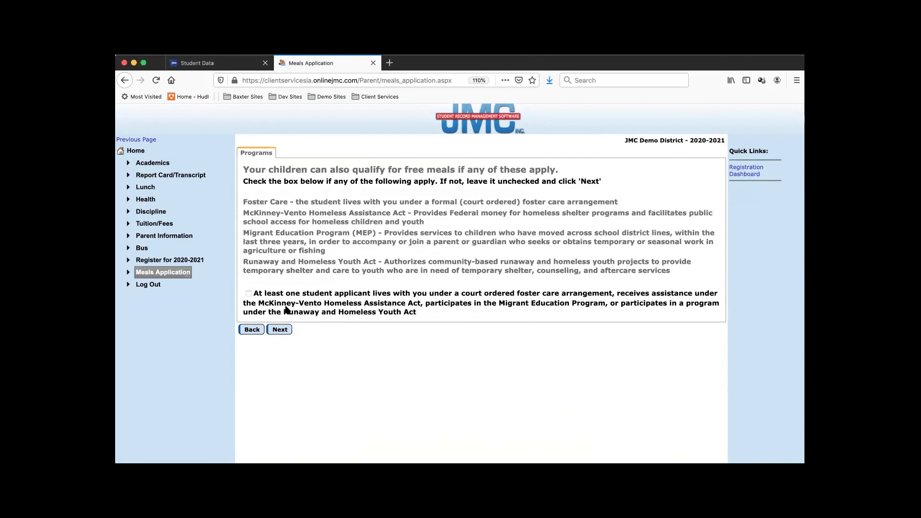
{"action": "left_click", "coordinate": [249, 293]}
{"action": "left_click", "coordinate": [281, 330]}
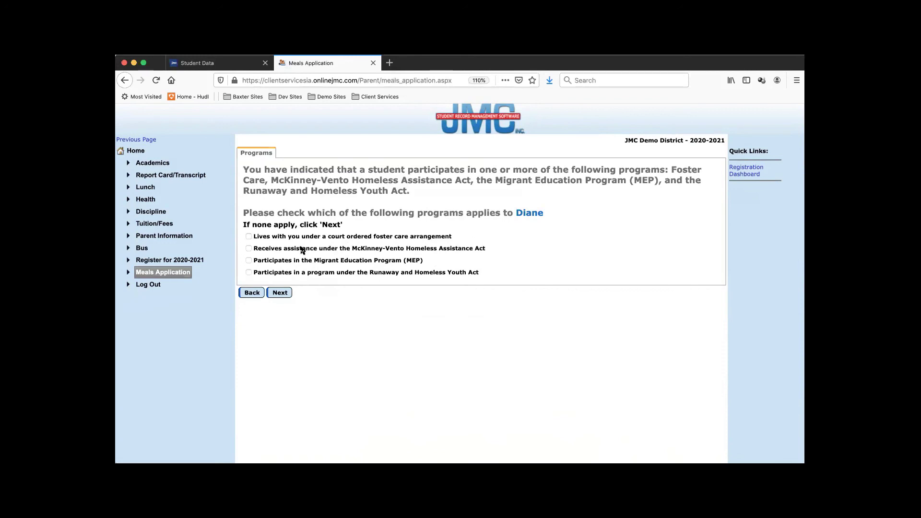
{"action": "left_click", "coordinate": [285, 293]}
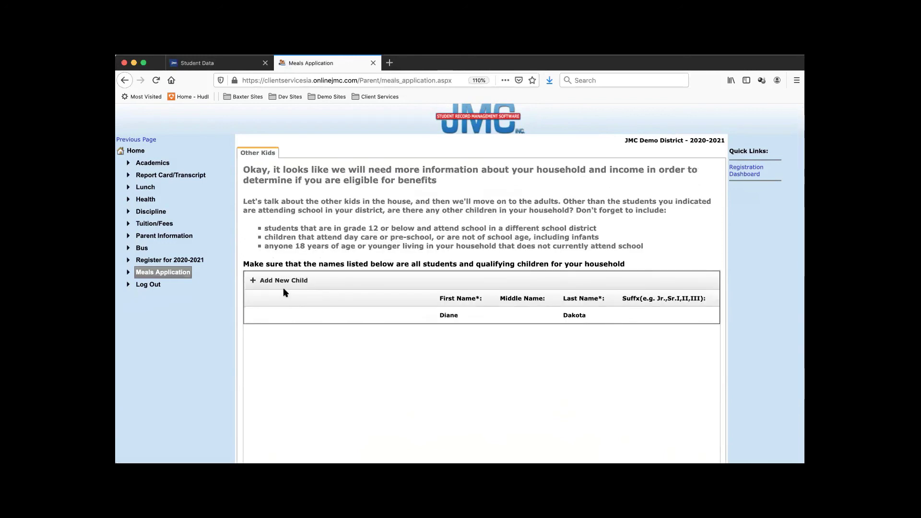
Step: Add another household child with first and last name, then continue to the income questions
{"action": "left_click", "coordinate": [282, 288]}
{"action": "left_click", "coordinate": [368, 302]}
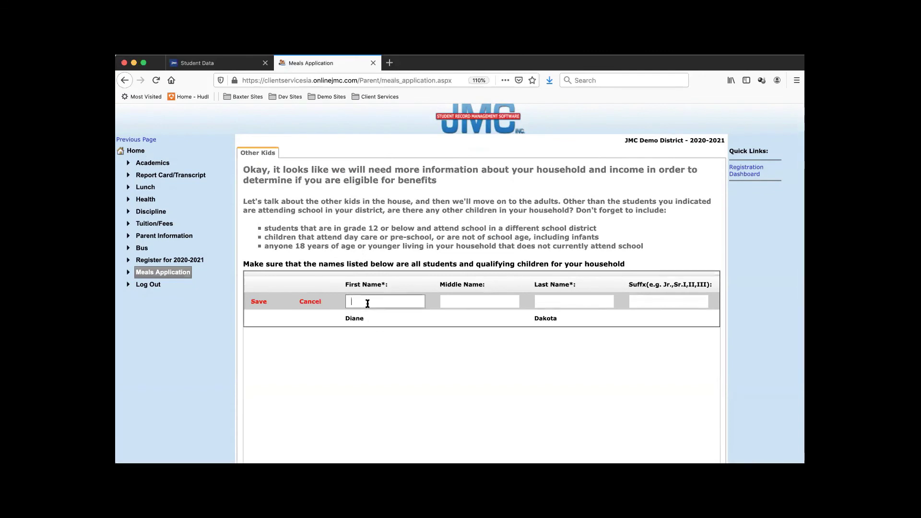
{"action": "type", "text": "David"}
{"action": "key", "text": "Tab"}
{"action": "key", "text": "Tab"}
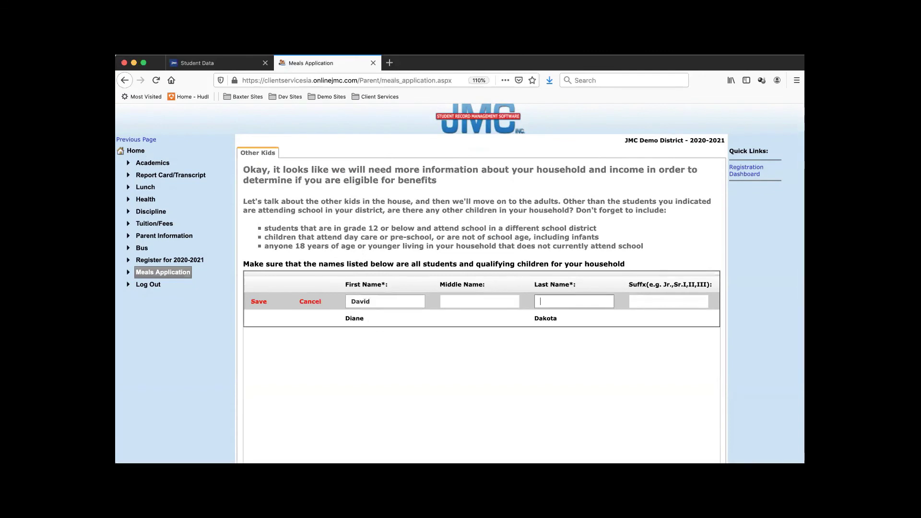
{"action": "type", "text": "Davis"}
{"action": "left_click", "coordinate": [259, 302]}
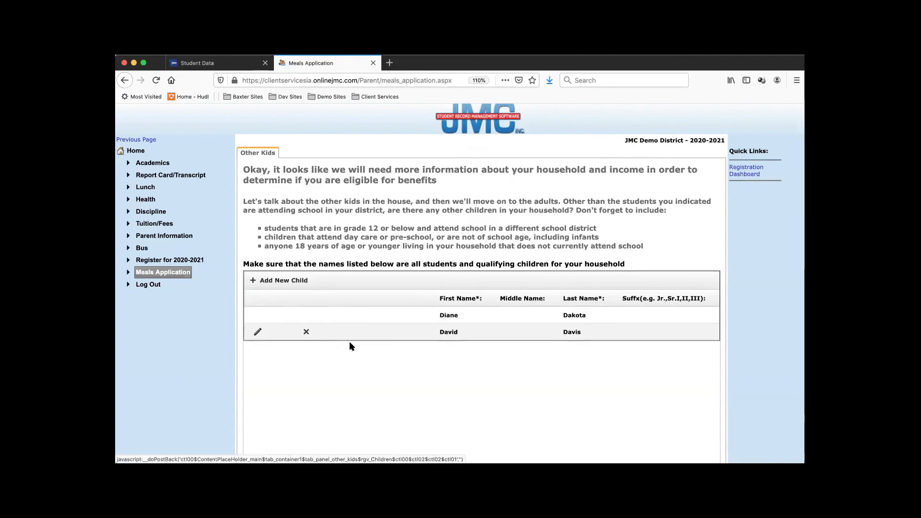
{"action": "scroll", "coordinate": [350, 343], "scroll_direction": "down", "scroll_amount": 5}
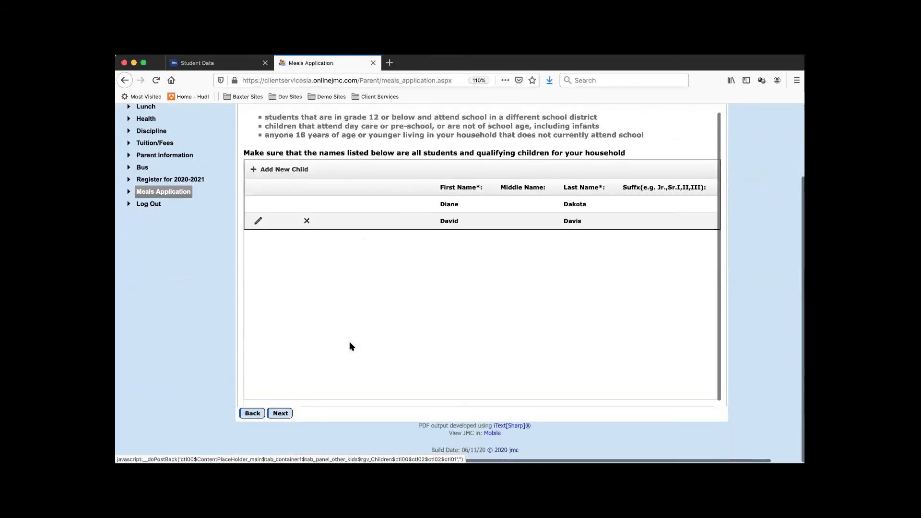
{"action": "left_click", "coordinate": [287, 414]}
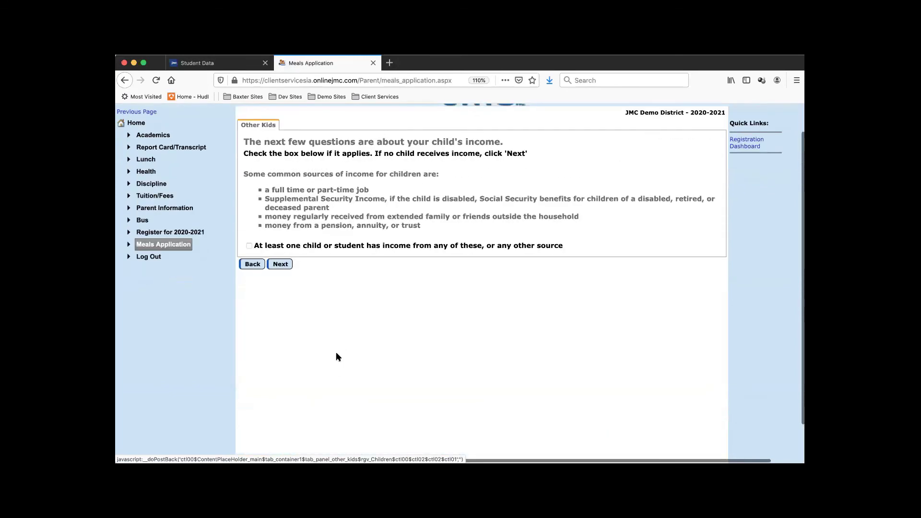
Step: Record no income for the first student and $100 monthly job income for the second child
{"action": "scroll", "coordinate": [335, 357], "scroll_direction": "up", "scroll_amount": 2}
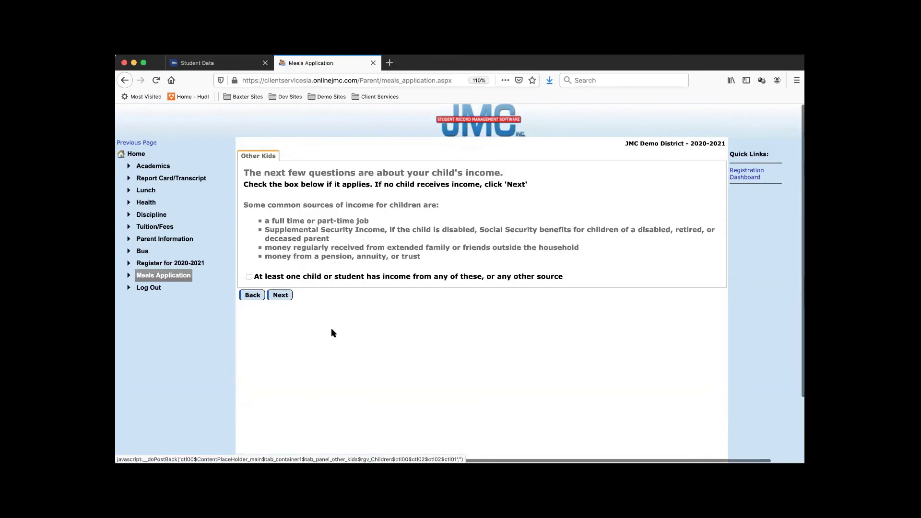
{"action": "left_click", "coordinate": [303, 278]}
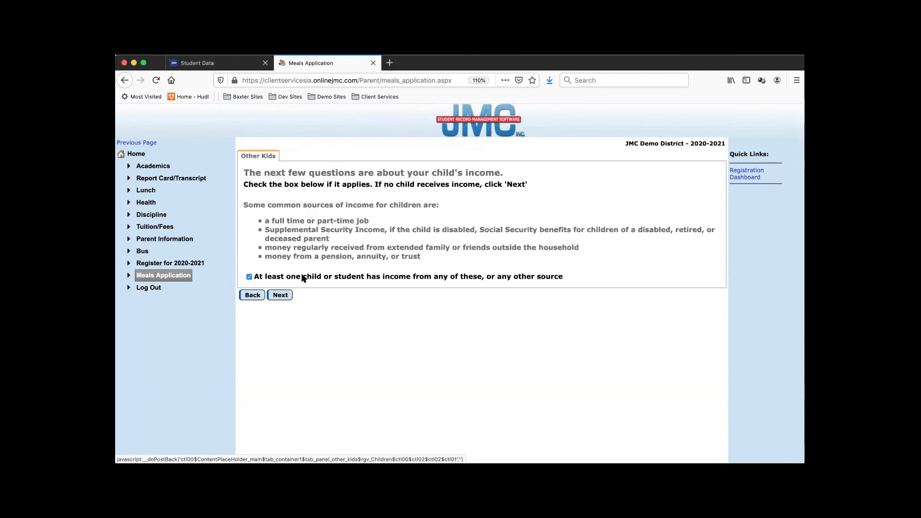
{"action": "left_click", "coordinate": [280, 295]}
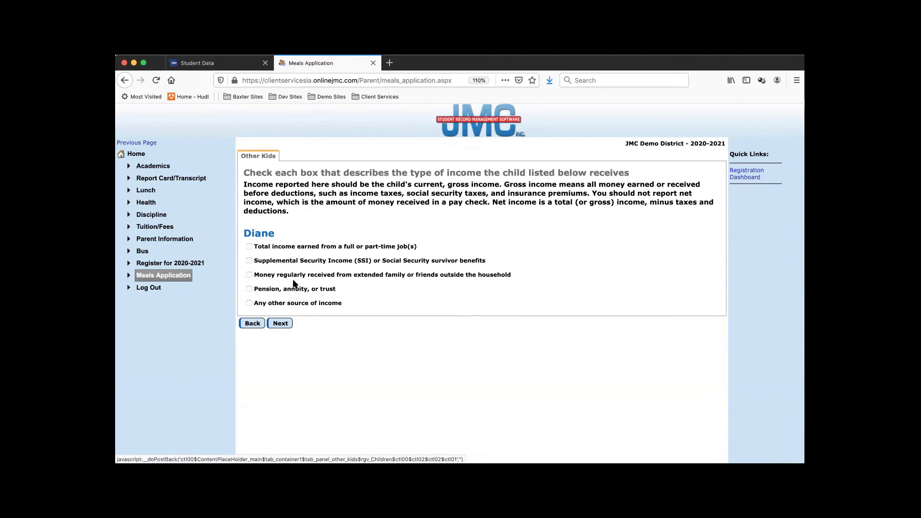
{"action": "left_click", "coordinate": [285, 325]}
{"action": "left_click", "coordinate": [282, 248]}
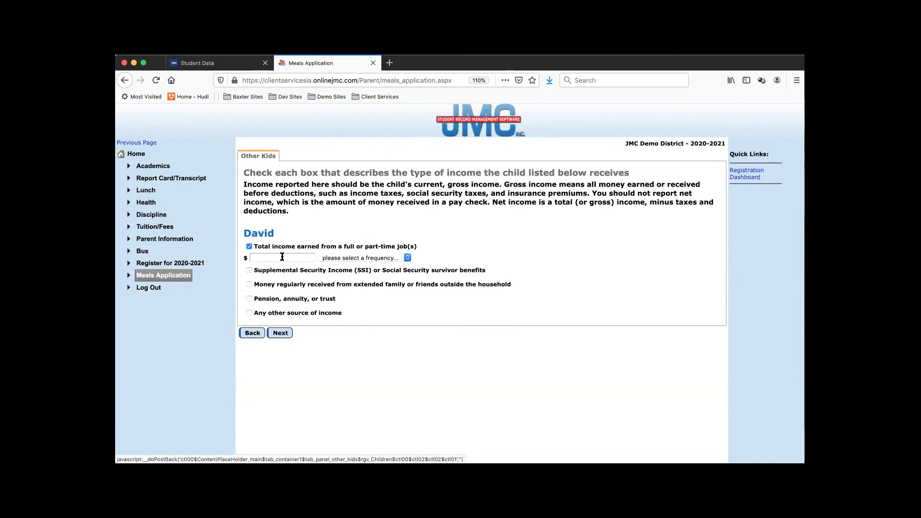
{"action": "left_click", "coordinate": [282, 258]}
{"action": "type", "text": "100"}
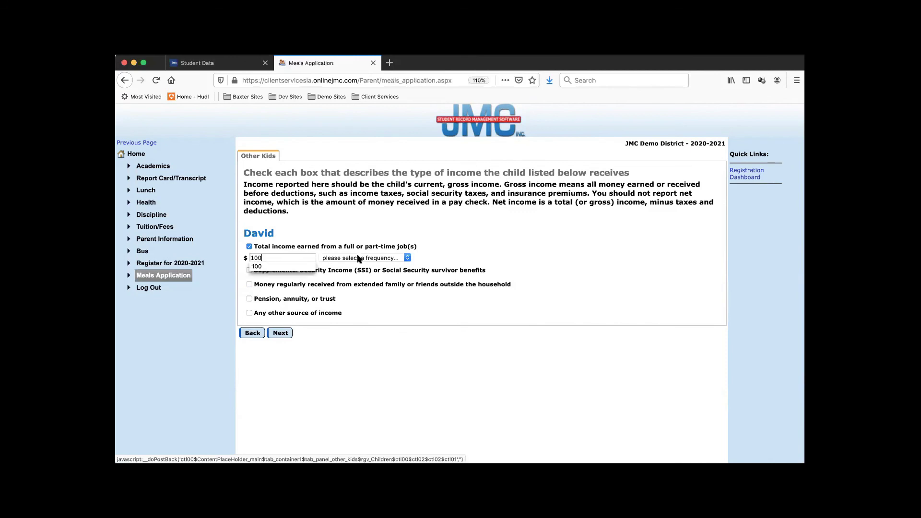
{"action": "left_click", "coordinate": [359, 258]}
{"action": "left_click", "coordinate": [360, 258]}
{"action": "left_click", "coordinate": [357, 273]}
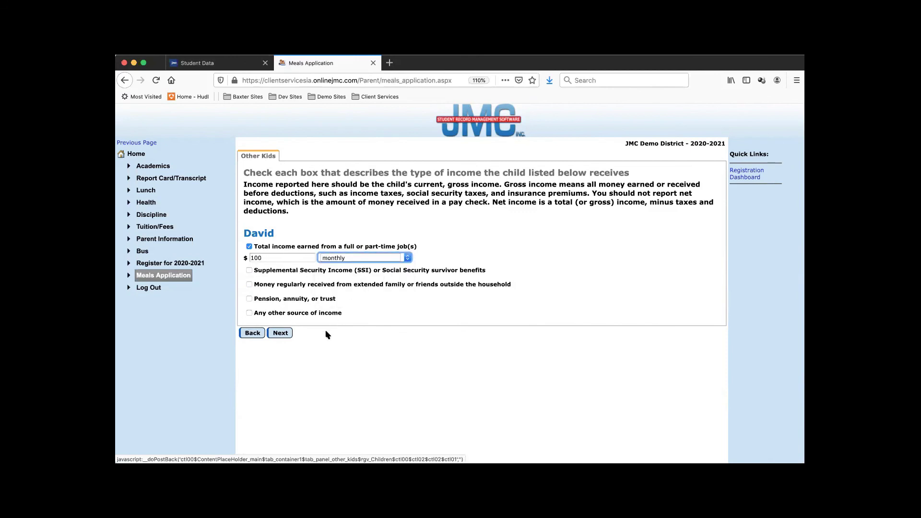
{"action": "left_click", "coordinate": [280, 332]}
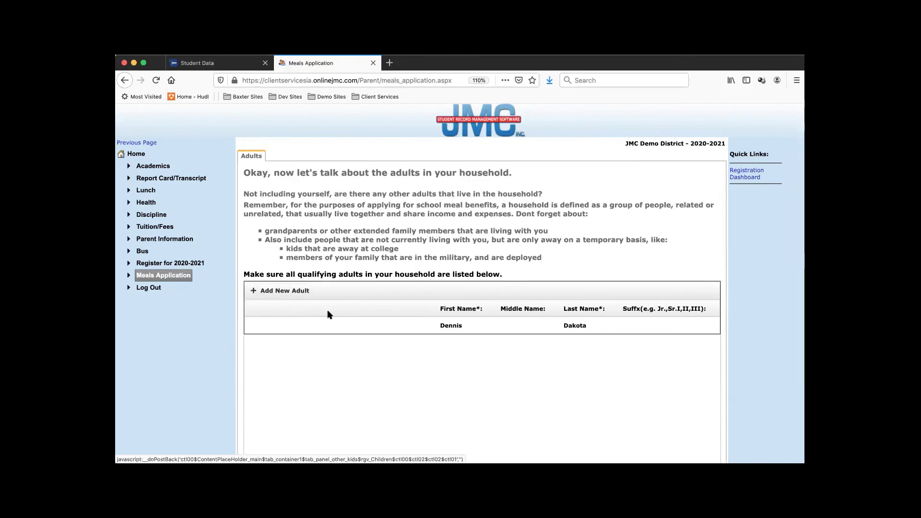
Step: Enter the adult's Total Salary/Wages of 1200 paid every two weeks
{"action": "scroll", "coordinate": [325, 339], "scroll_direction": "down", "scroll_amount": 4}
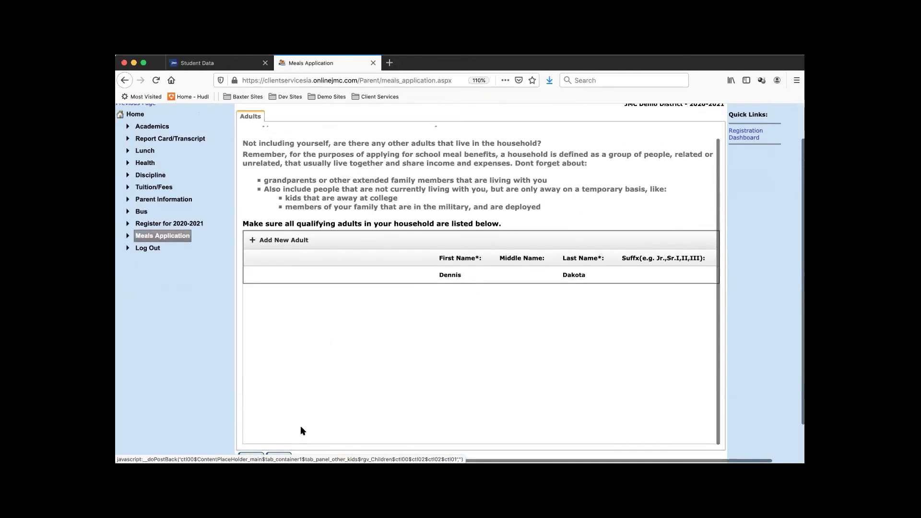
{"action": "left_click", "coordinate": [282, 416]}
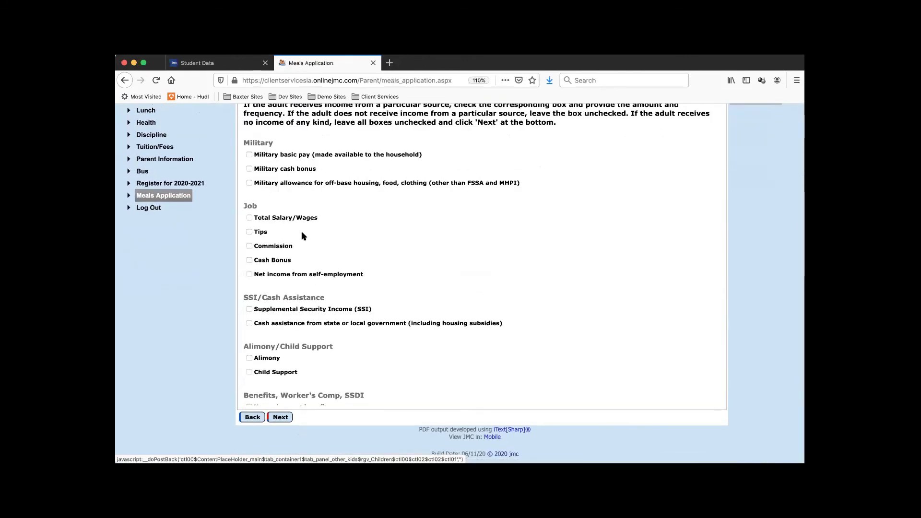
{"action": "left_click", "coordinate": [267, 218]}
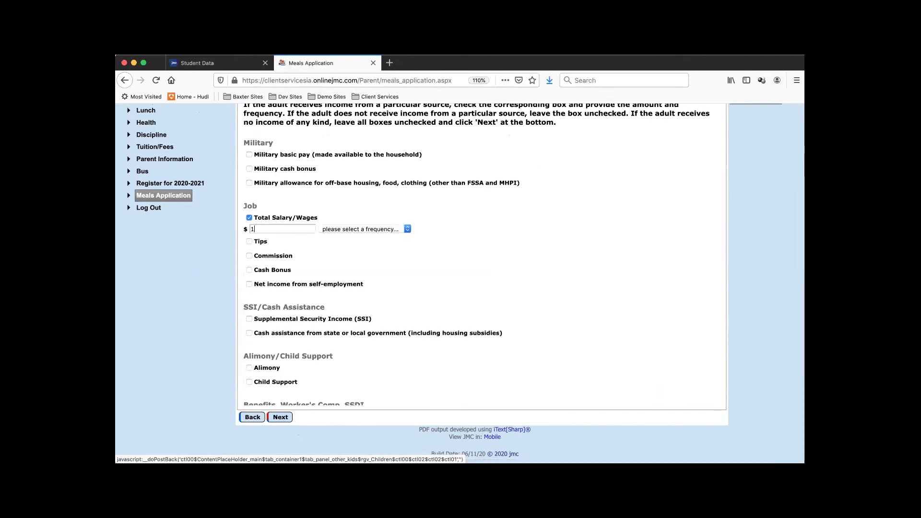
{"action": "type", "text": "1200"}
{"action": "left_click", "coordinate": [369, 230]}
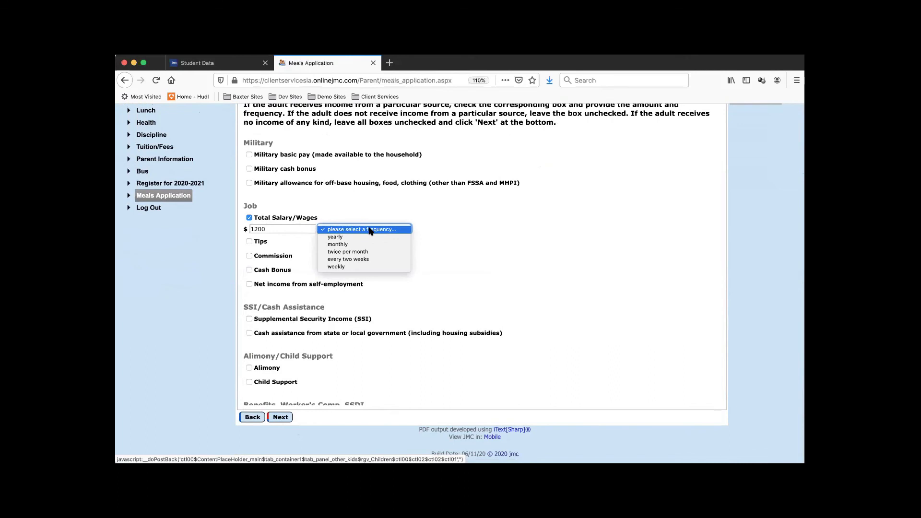
{"action": "left_click", "coordinate": [365, 259]}
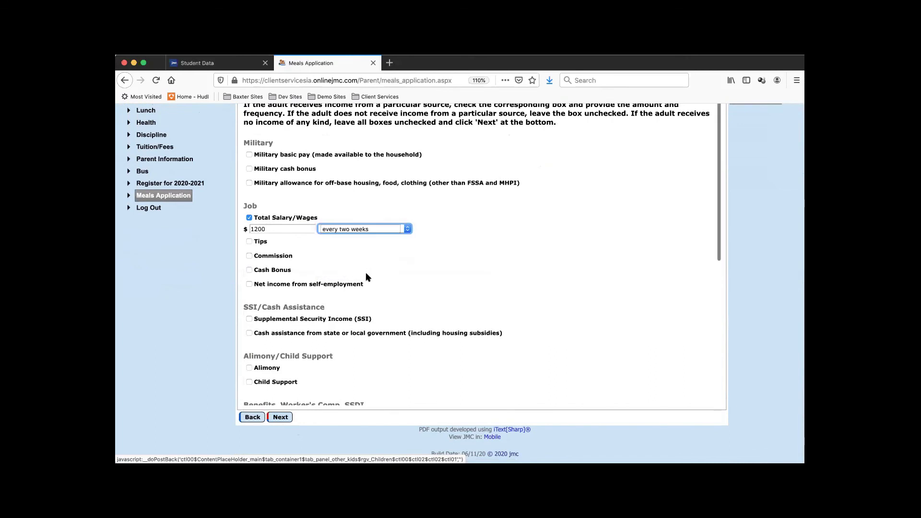
{"action": "scroll", "coordinate": [316, 376], "scroll_direction": "down", "scroll_amount": 3}
{"action": "left_click", "coordinate": [280, 417]}
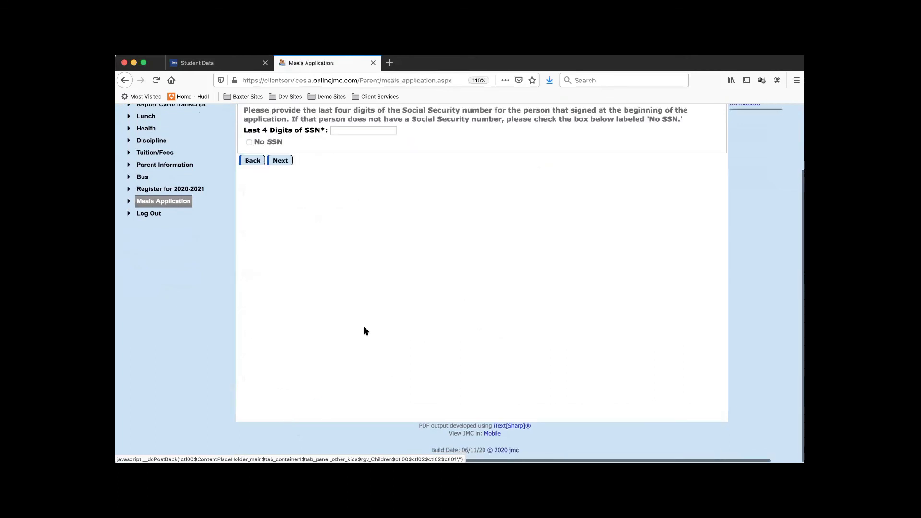
Step: Declare No SSN and skip the contact, ethnicity and legal-statement pages to the summary
{"action": "left_click", "coordinate": [249, 142]}
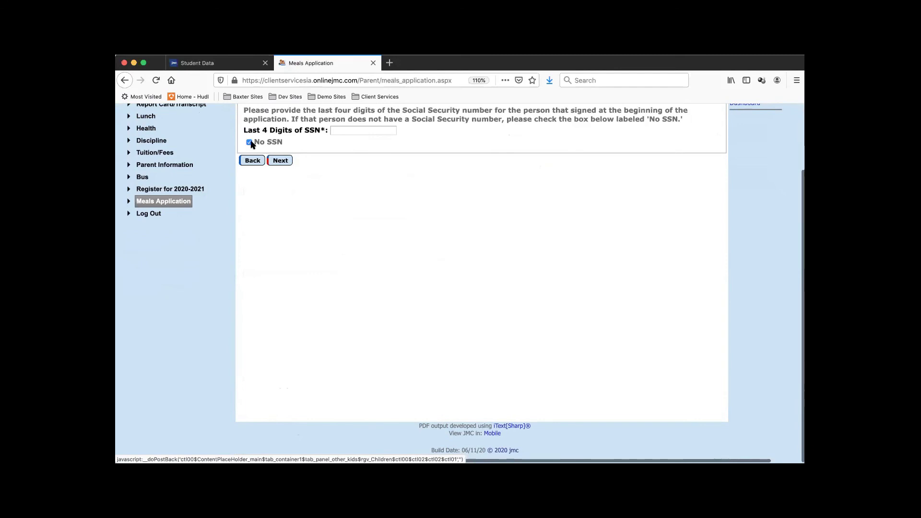
{"action": "left_click", "coordinate": [280, 160]}
{"action": "scroll", "coordinate": [286, 194], "scroll_direction": "up", "scroll_amount": 2}
{"action": "left_click", "coordinate": [280, 263]}
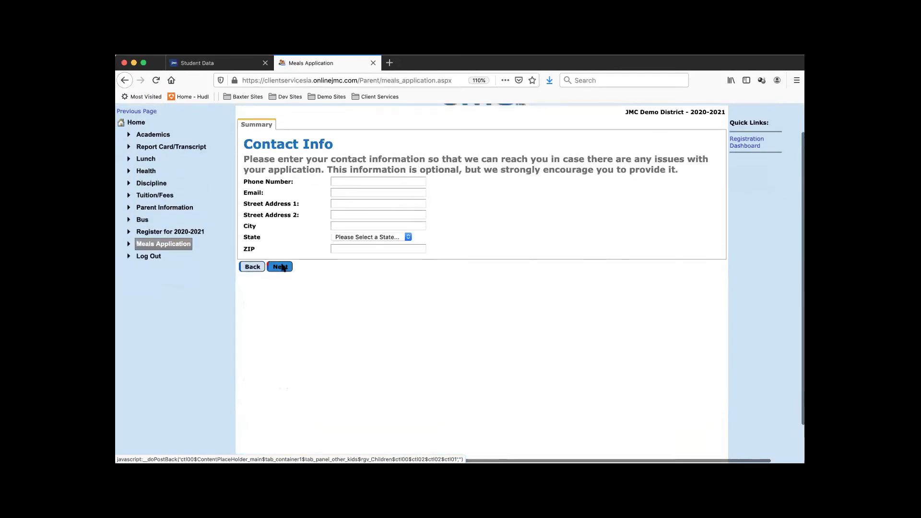
{"action": "left_click", "coordinate": [281, 233]}
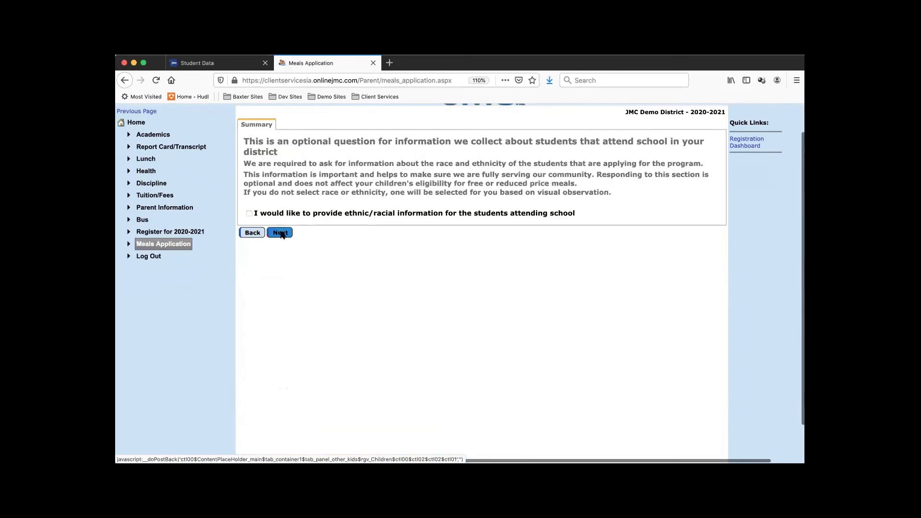
{"action": "scroll", "coordinate": [303, 360], "scroll_direction": "down", "scroll_amount": 6}
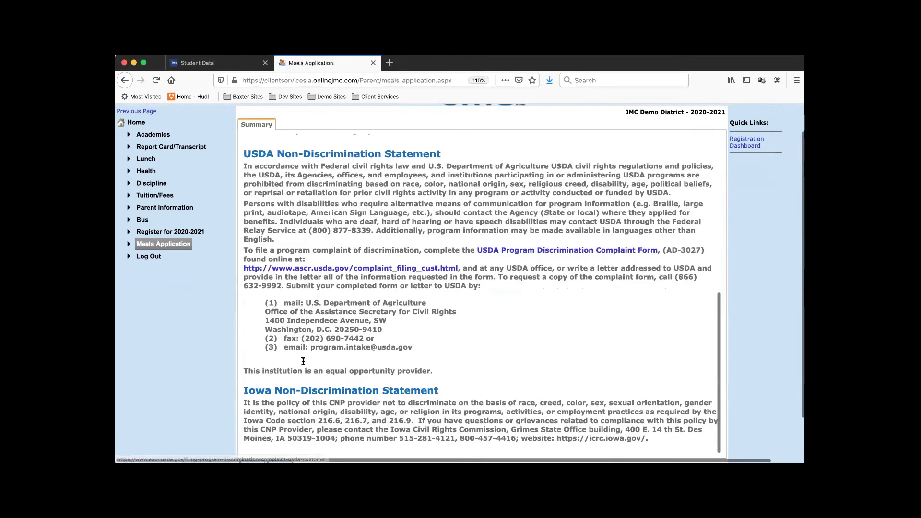
{"action": "scroll", "coordinate": [303, 360], "scroll_direction": "down", "scroll_amount": 2}
{"action": "left_click", "coordinate": [277, 411]}
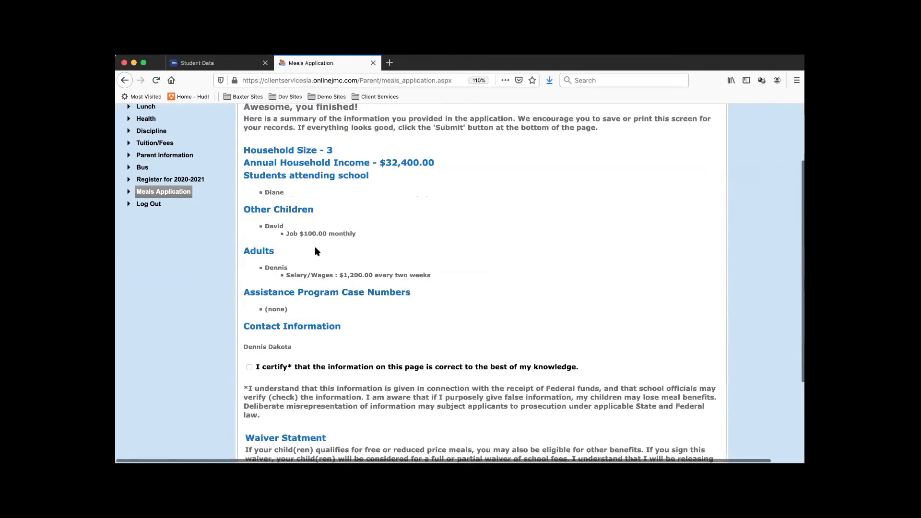
Step: Certify the information is correct, submit the meals application, and return to the Student Data tab
{"action": "left_click", "coordinate": [249, 367]}
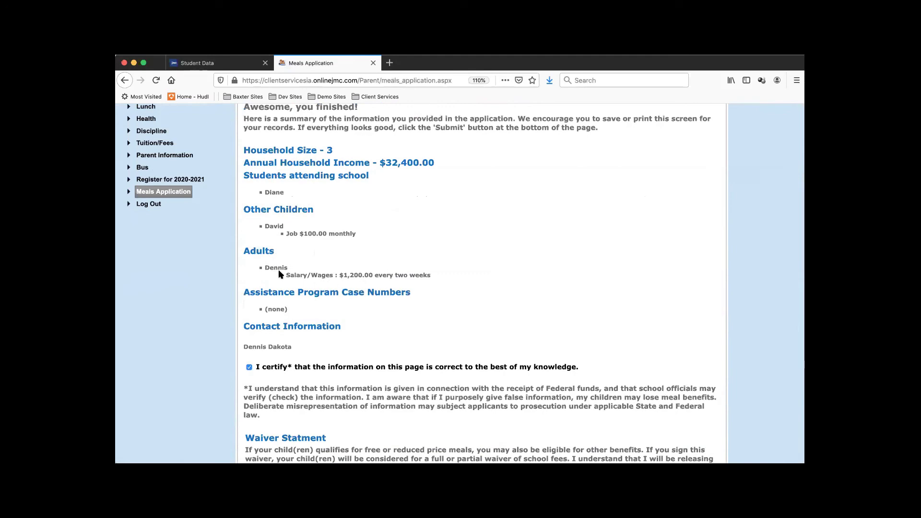
{"action": "scroll", "coordinate": [342, 280], "scroll_direction": "up", "scroll_amount": 2}
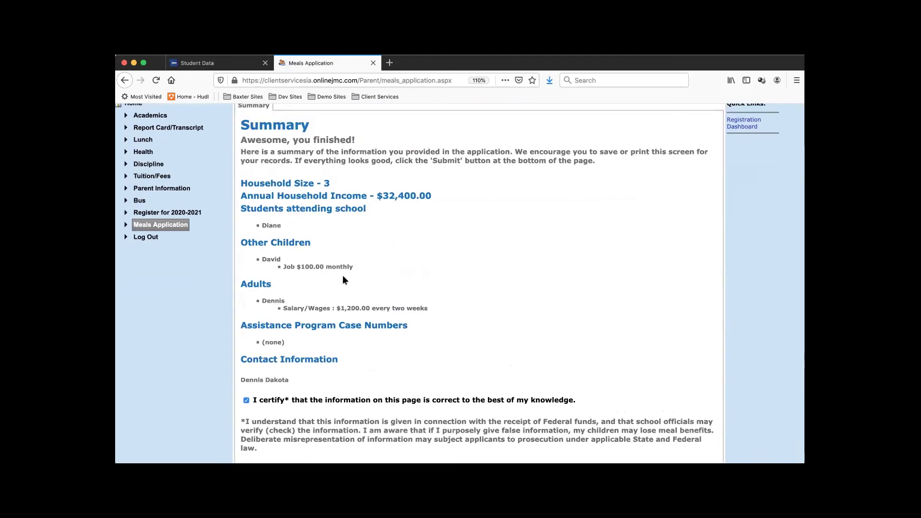
{"action": "scroll", "coordinate": [343, 280], "scroll_direction": "down", "scroll_amount": 6}
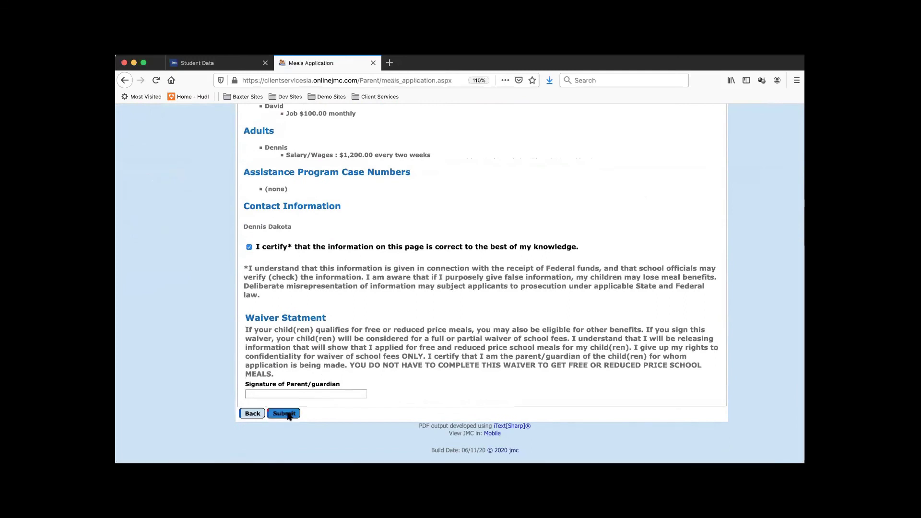
{"action": "left_click", "coordinate": [285, 413]}
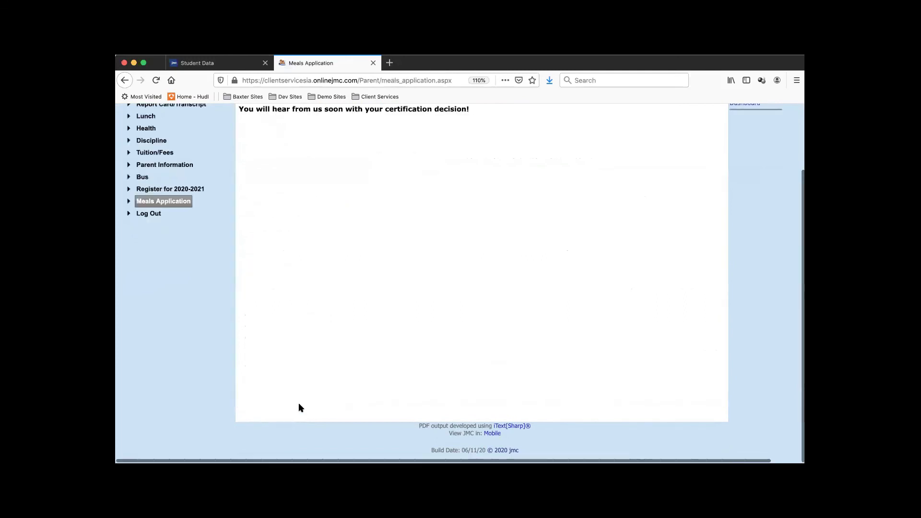
{"action": "left_click", "coordinate": [206, 63]}
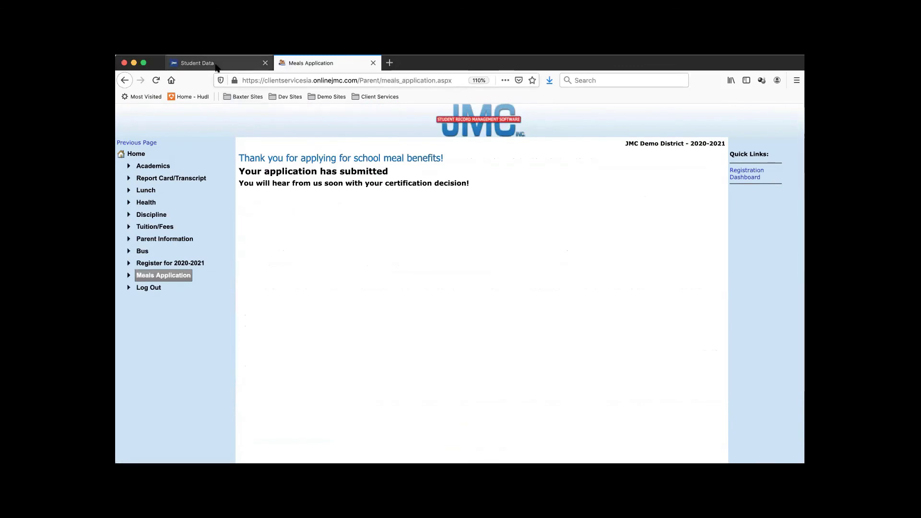
Step: From the staff Home page, open the pending free/reduced meals application's details
{"action": "left_click", "coordinate": [140, 154]}
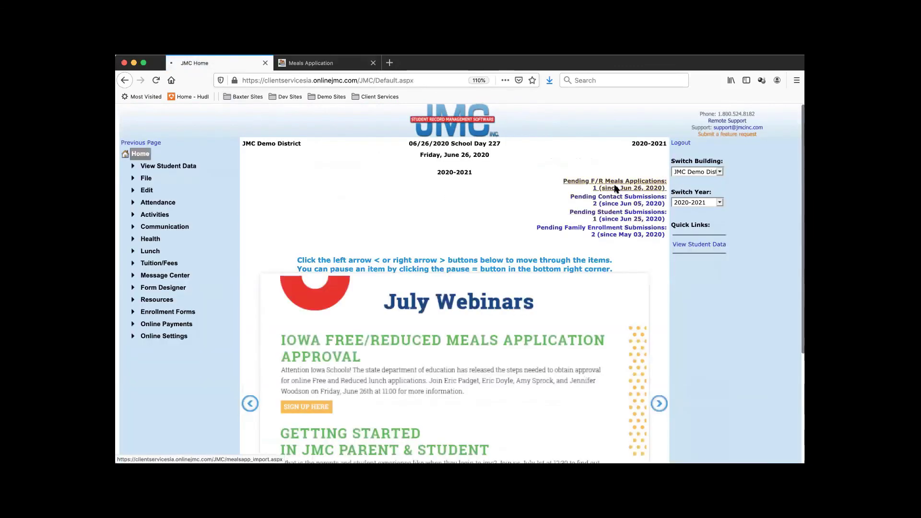
{"action": "left_click", "coordinate": [615, 187]}
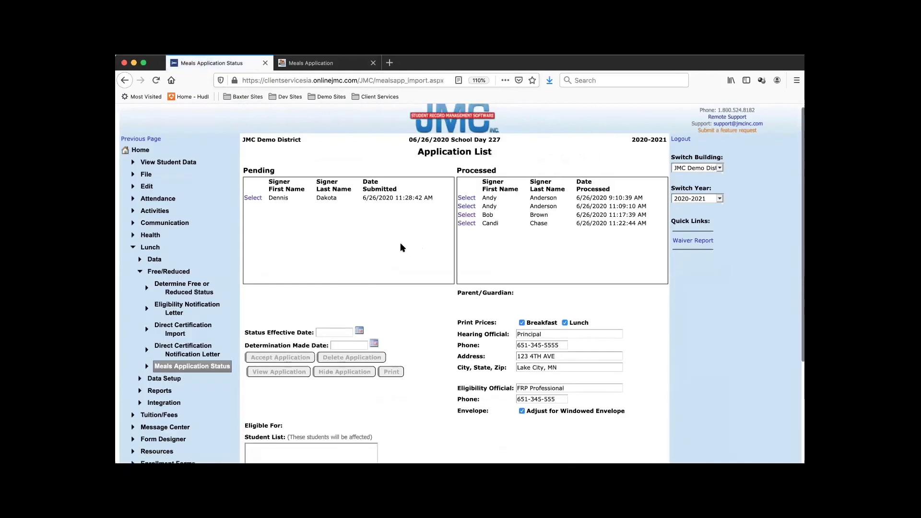
{"action": "scroll", "coordinate": [400, 243], "scroll_direction": "down", "scroll_amount": 1}
{"action": "left_click", "coordinate": [258, 184]}
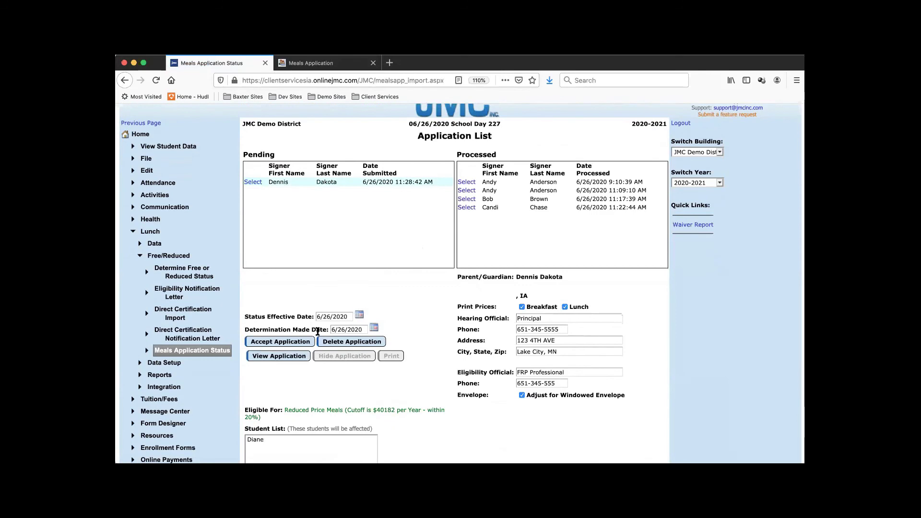
Step: Accept the application and confirm the dependent's status update
{"action": "left_click", "coordinate": [296, 340]}
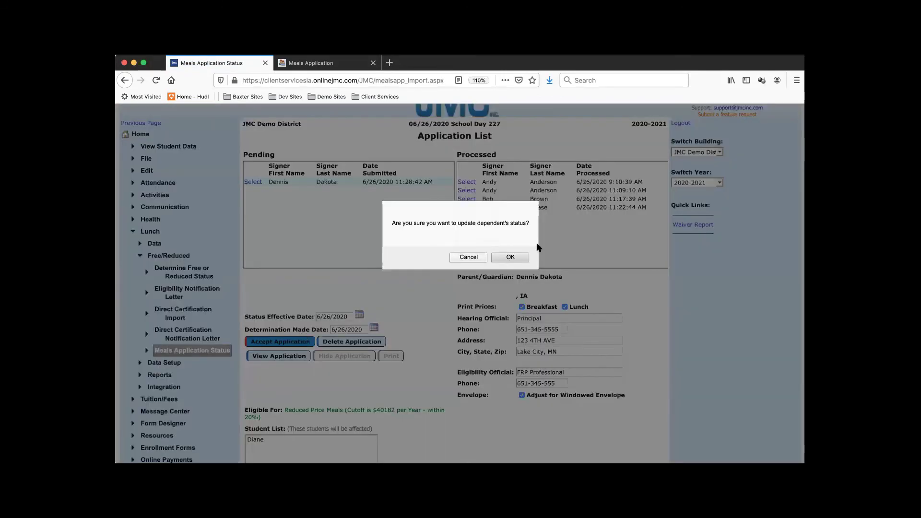
{"action": "left_click", "coordinate": [521, 259]}
{"action": "left_click", "coordinate": [531, 258]}
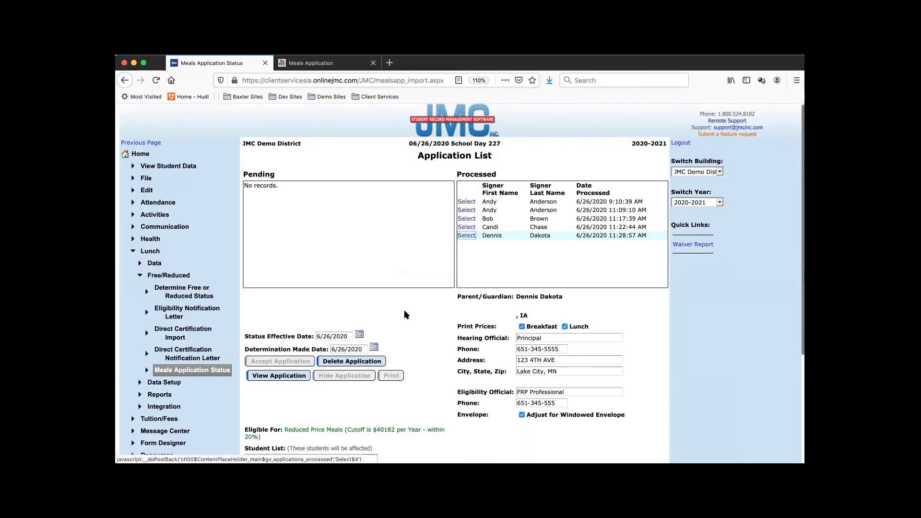
{"action": "scroll", "coordinate": [404, 312], "scroll_direction": "down", "scroll_amount": 3}
{"action": "scroll", "coordinate": [404, 309], "scroll_direction": "down", "scroll_amount": 2}
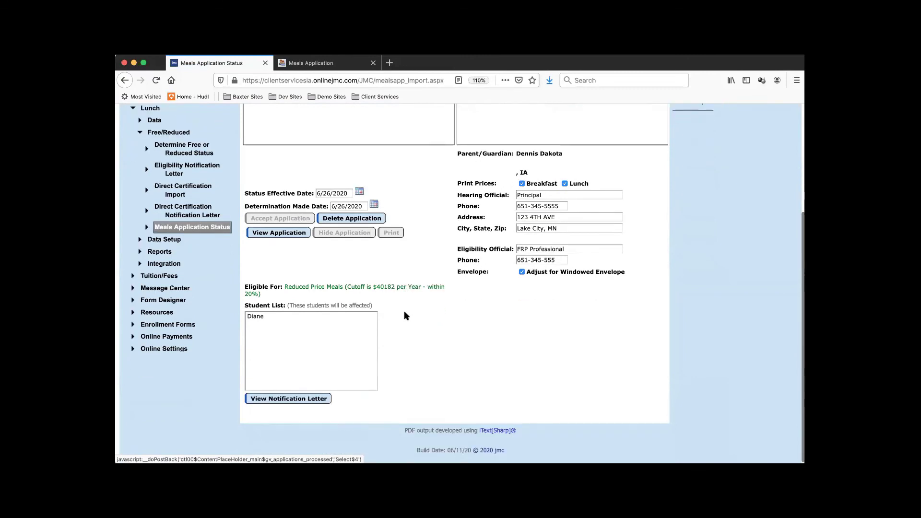
Step: Review the household's notification letter showing Reduced Price Meals eligibility
{"action": "left_click", "coordinate": [312, 399]}
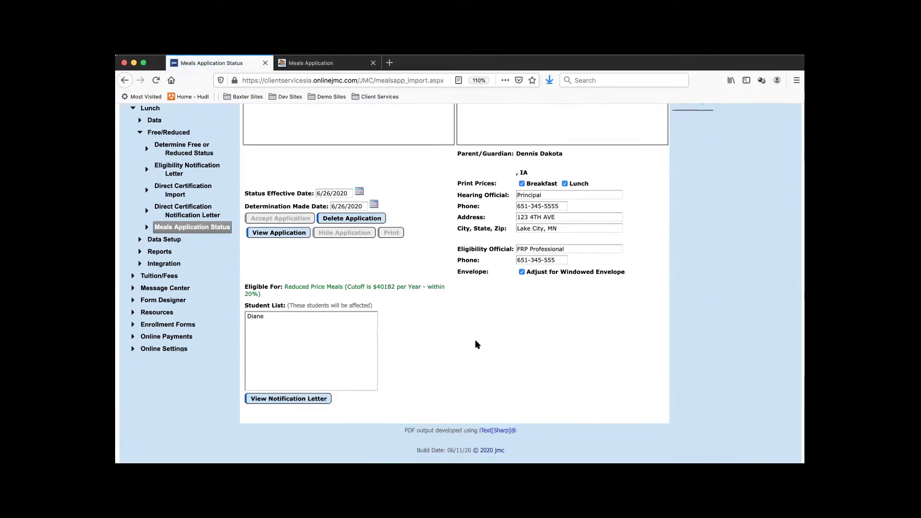
{"action": "scroll", "coordinate": [478, 344], "scroll_direction": "up", "scroll_amount": 5}
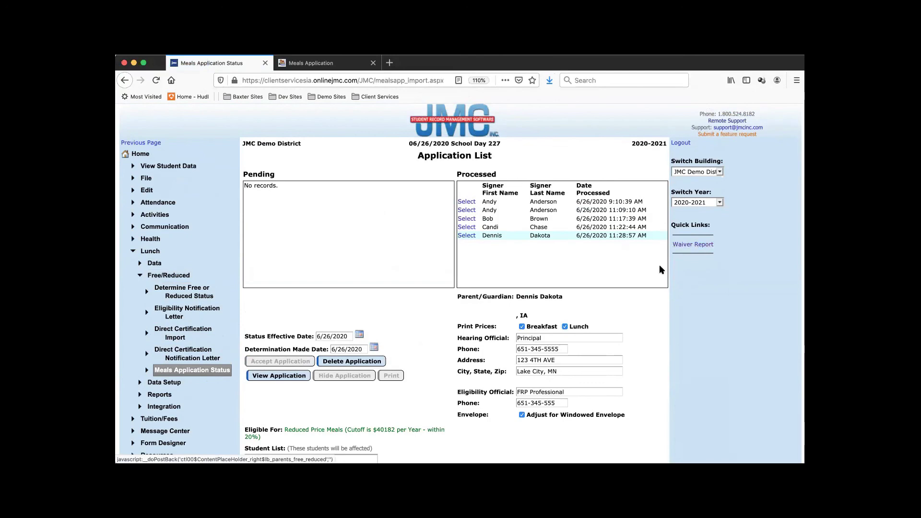
{"action": "scroll", "coordinate": [431, 295], "scroll_direction": "down", "scroll_amount": 3}
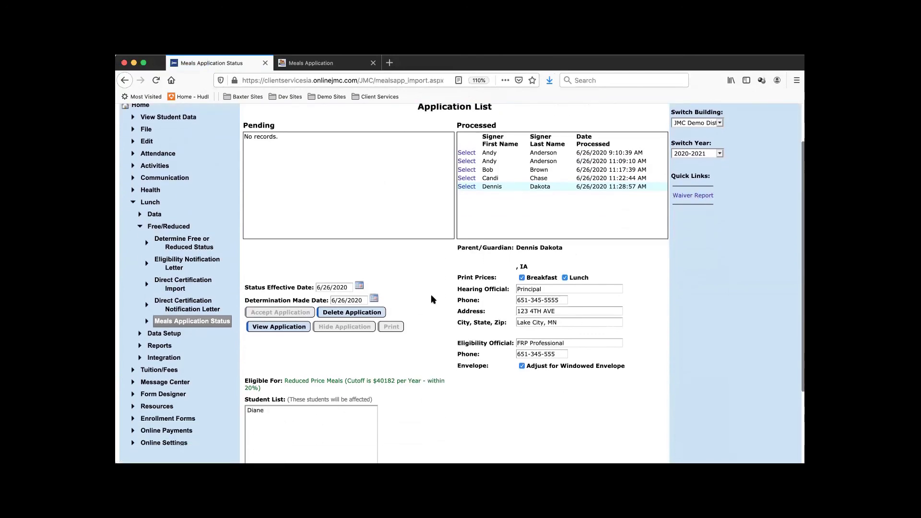
{"action": "scroll", "coordinate": [430, 295], "scroll_direction": "up", "scroll_amount": 3}
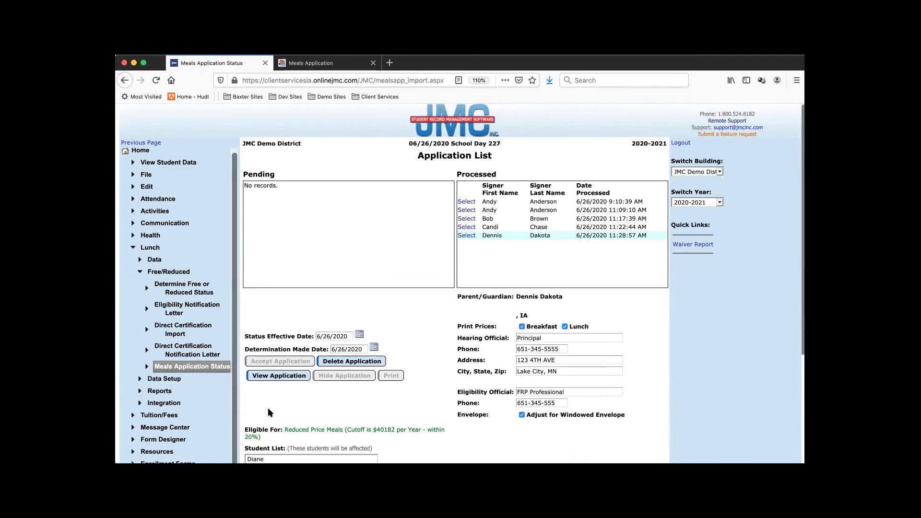
{"action": "scroll", "coordinate": [266, 409], "scroll_direction": "down", "scroll_amount": 2}
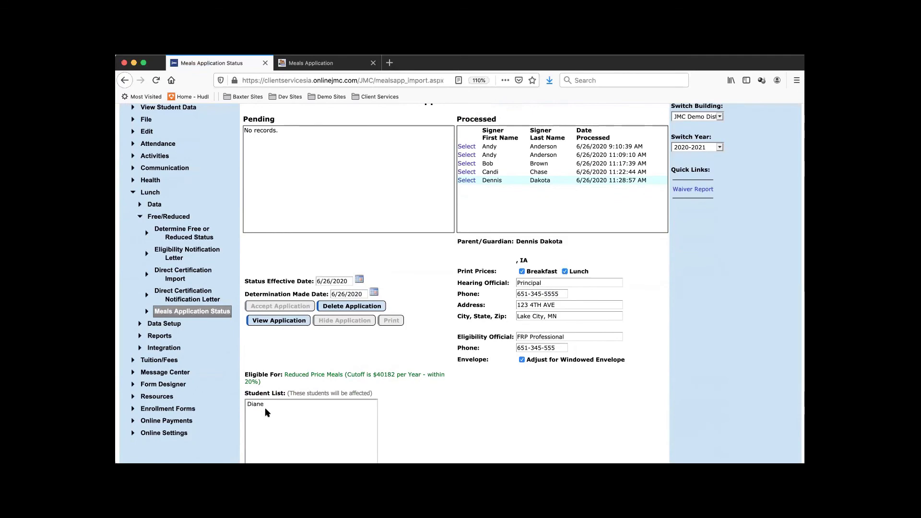
{"action": "scroll", "coordinate": [266, 409], "scroll_direction": "up", "scroll_amount": 2}
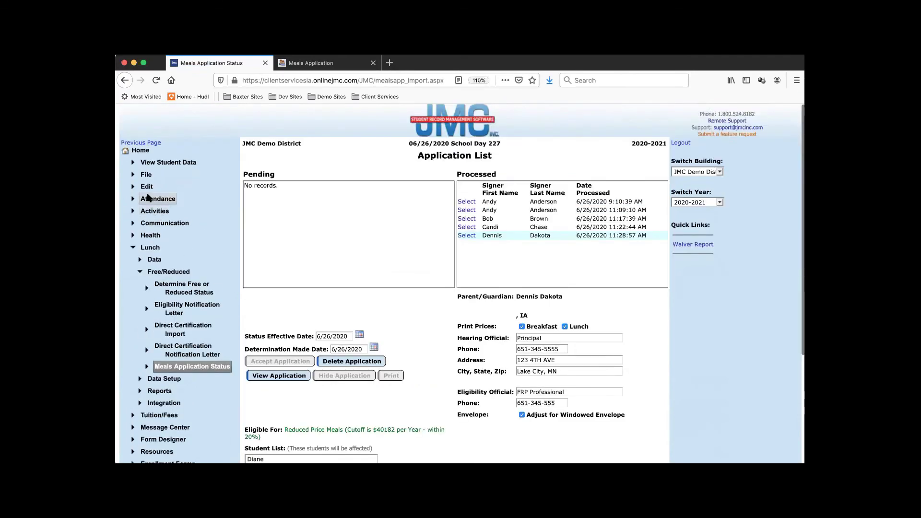
Step: Open the Online Settings page for Parent Access from the File navigation section
{"action": "left_click", "coordinate": [146, 175]}
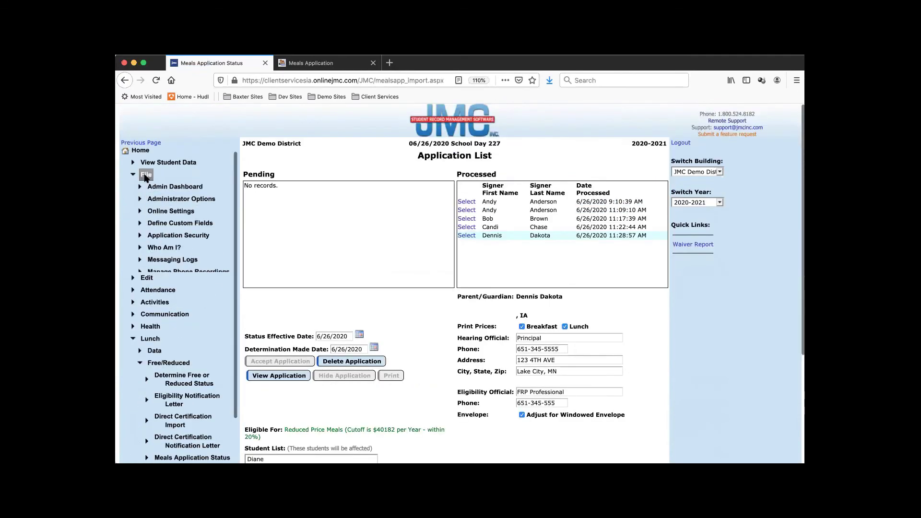
{"action": "left_click", "coordinate": [164, 212]}
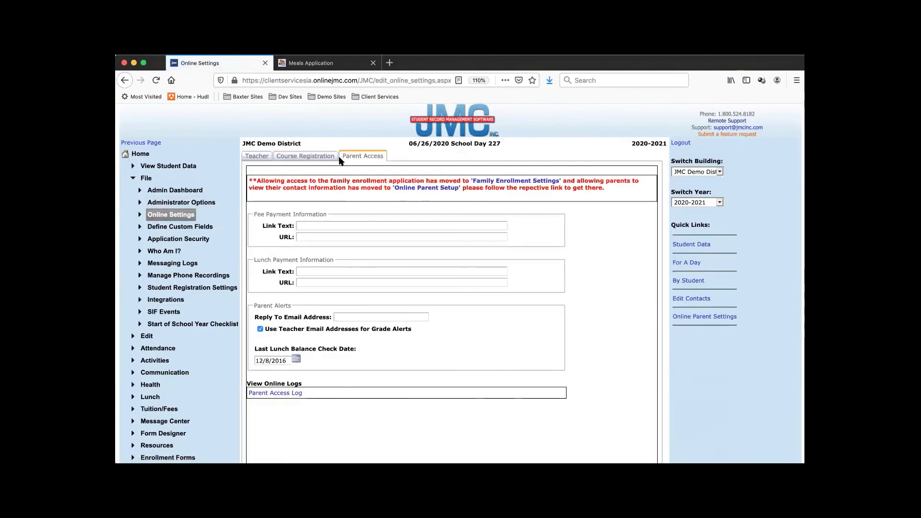
{"action": "scroll", "coordinate": [144, 269], "scroll_direction": "down", "scroll_amount": 3}
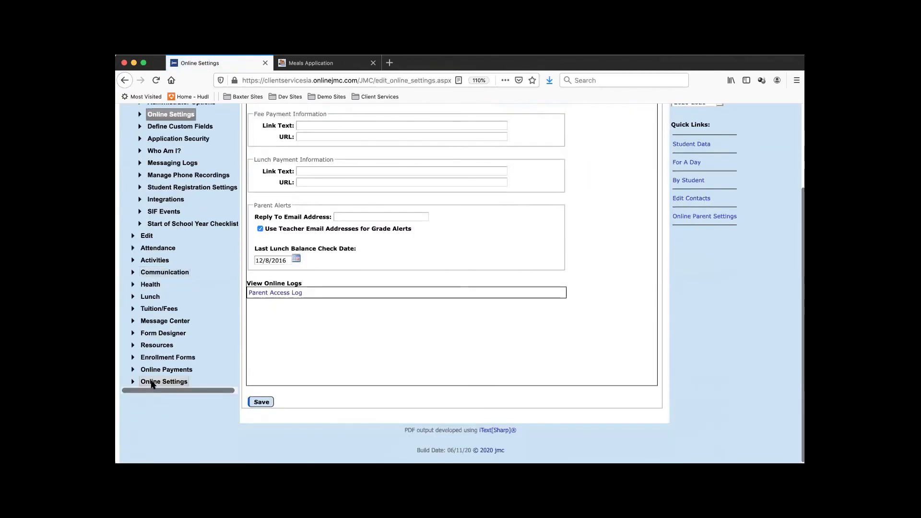
{"action": "scroll", "coordinate": [144, 333], "scroll_direction": "up", "scroll_amount": 3}
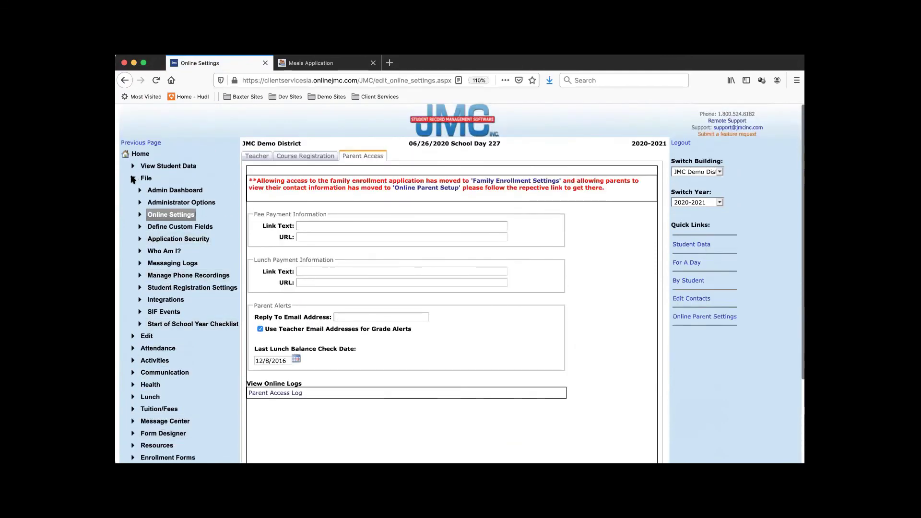
{"action": "left_click", "coordinate": [143, 178]}
Step: Expand Online Settings > Online Parent > Online Registration in the left navigation
{"action": "scroll", "coordinate": [150, 286], "scroll_direction": "down", "scroll_amount": 3}
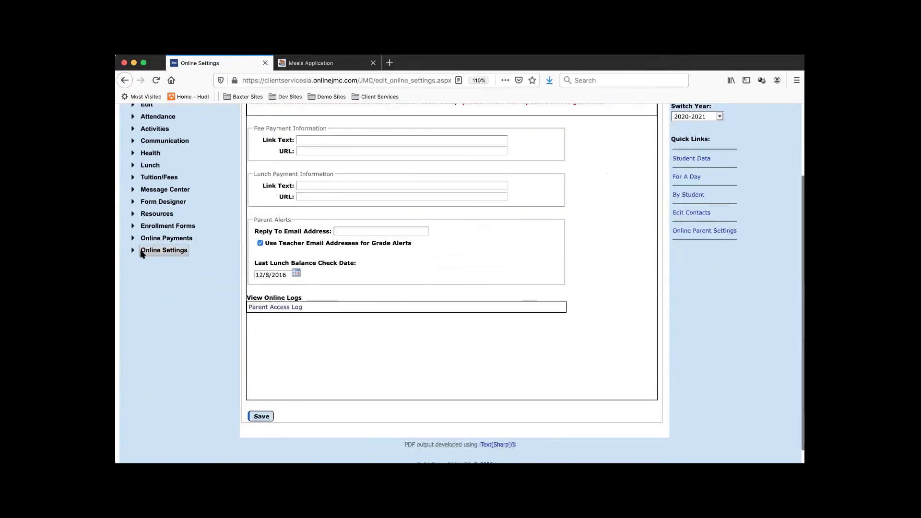
{"action": "left_click", "coordinate": [142, 251]}
{"action": "left_click", "coordinate": [140, 264]}
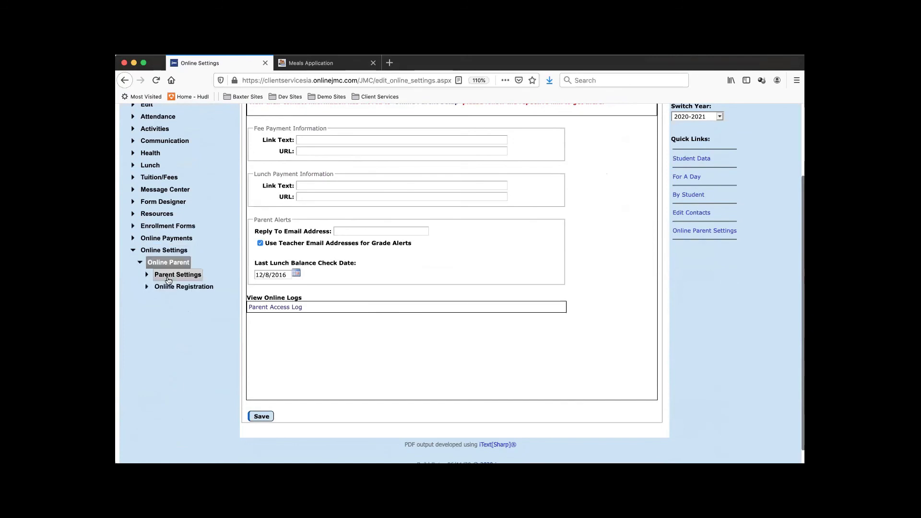
{"action": "left_click", "coordinate": [147, 287]}
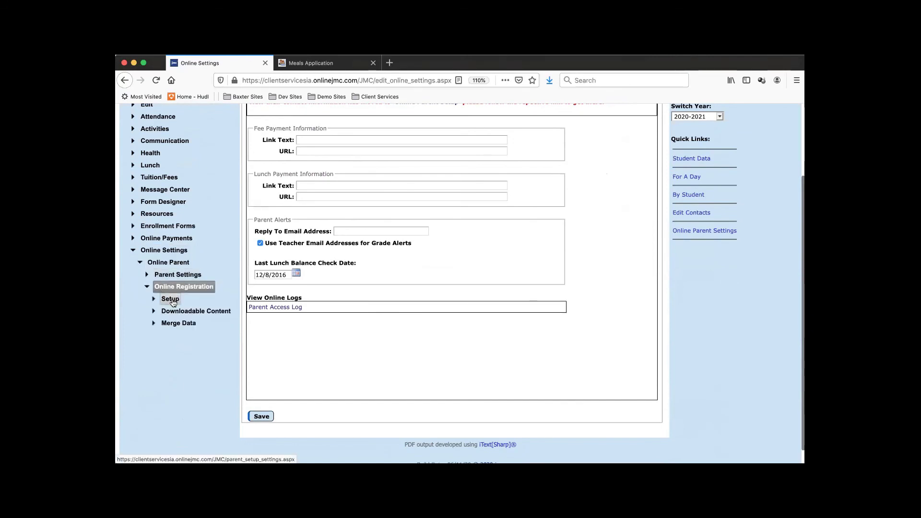
Step: Open Online Registration Setup and switch the building to JMC Demo School
{"action": "left_click", "coordinate": [171, 299]}
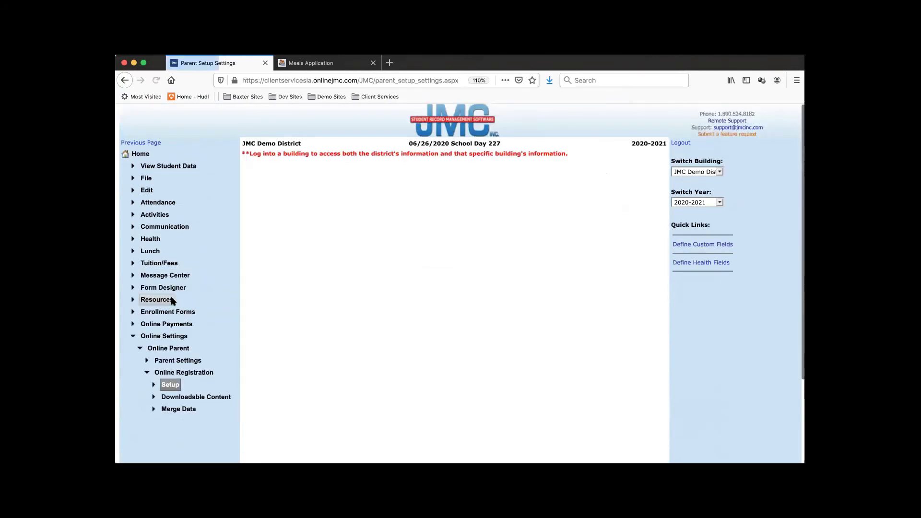
{"action": "left_click", "coordinate": [678, 176]}
{"action": "left_click", "coordinate": [680, 180]}
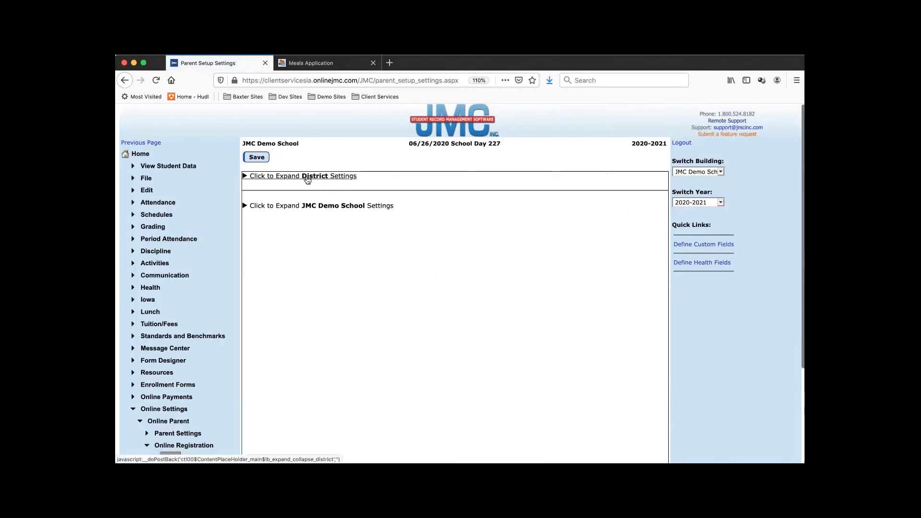
Step: Expand District Settings and scroll to the Meals Application section's parent access setting
{"action": "left_click", "coordinate": [309, 176]}
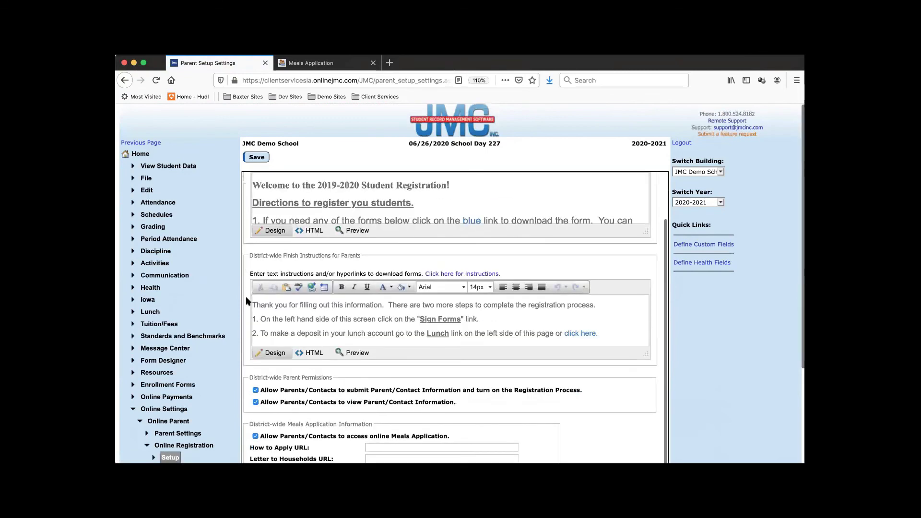
{"action": "scroll", "coordinate": [244, 297], "scroll_direction": "down", "scroll_amount": 5}
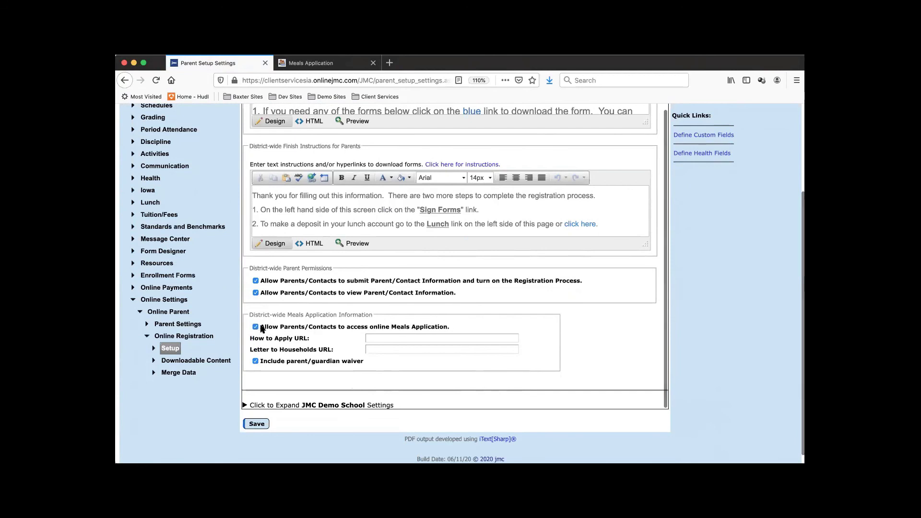
{"action": "scroll", "coordinate": [299, 343], "scroll_direction": "down", "scroll_amount": 1}
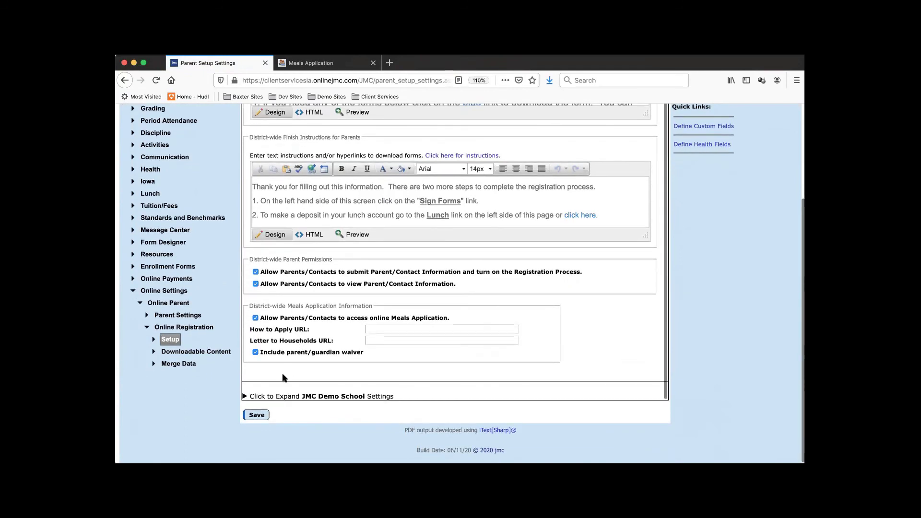
{"action": "scroll", "coordinate": [283, 377], "scroll_direction": "up", "scroll_amount": 1}
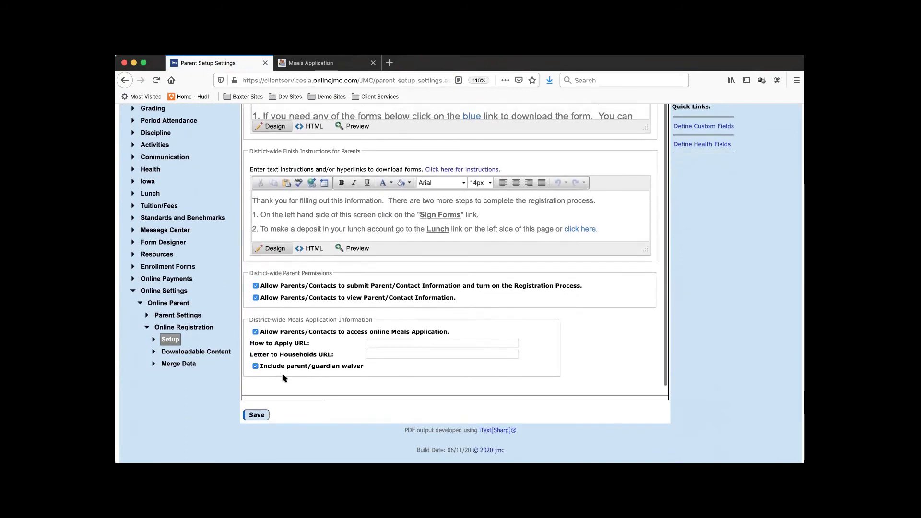
{"action": "scroll", "coordinate": [282, 374], "scroll_direction": "down", "scroll_amount": 1}
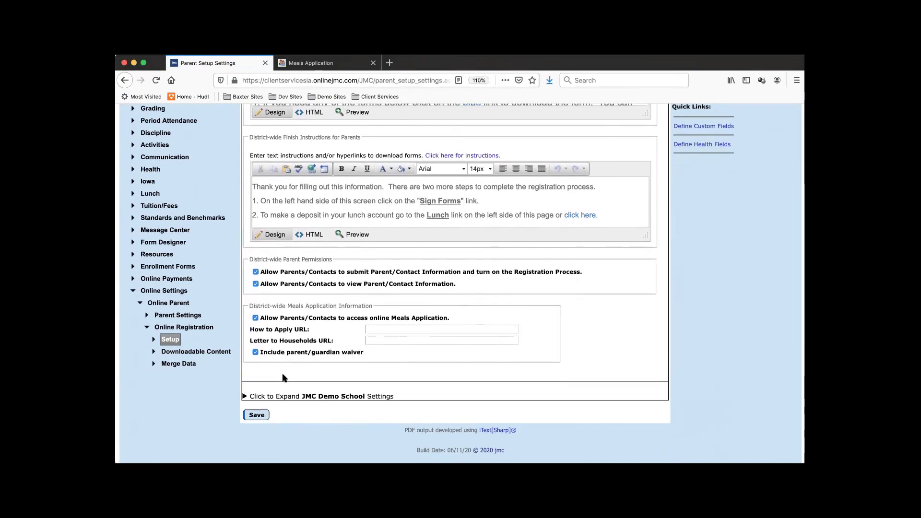
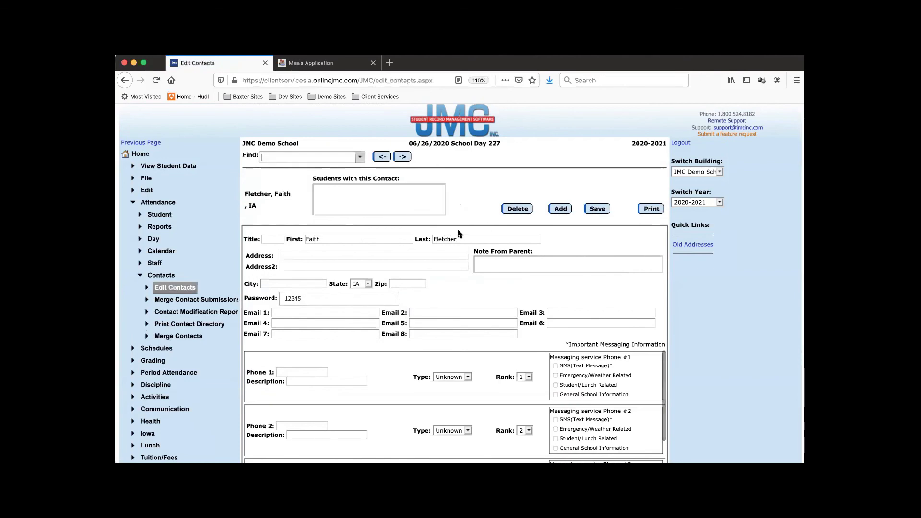
Step: Start a brand-new student in the New Student Wizard and enter his last and first names
{"action": "left_click", "coordinate": [147, 178]}
{"action": "left_click", "coordinate": [168, 202]}
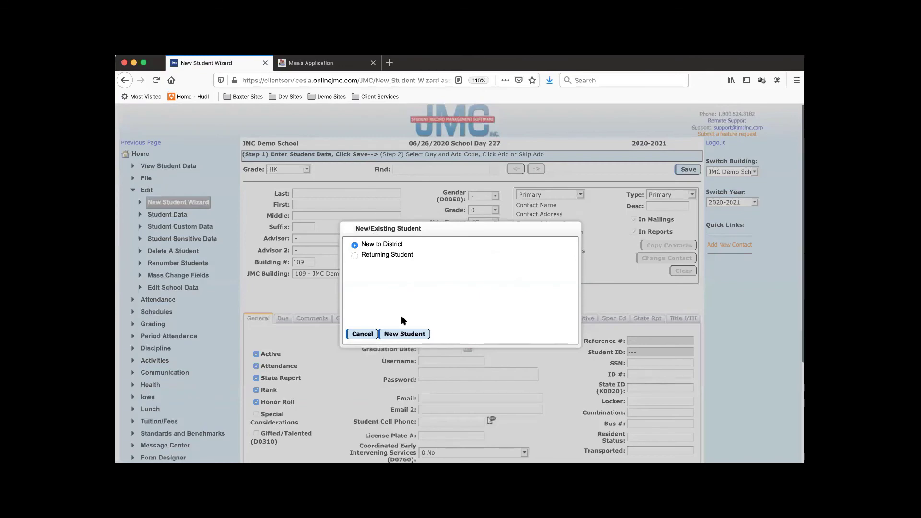
{"action": "left_click", "coordinate": [403, 333]}
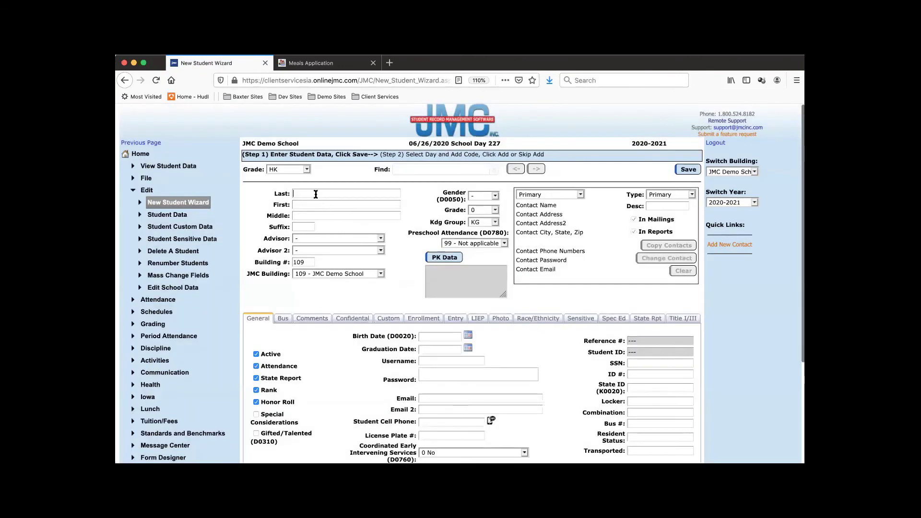
{"action": "left_click", "coordinate": [315, 194]}
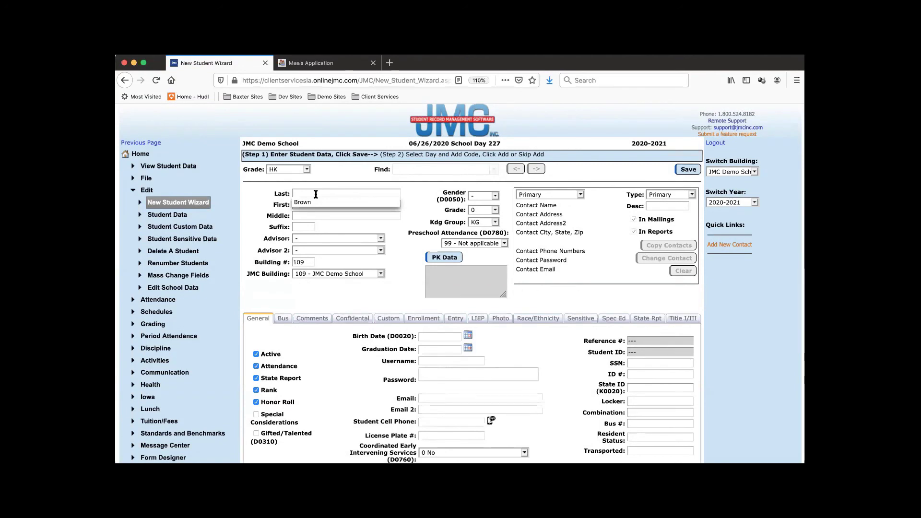
{"action": "type", "text": "Fletch"}
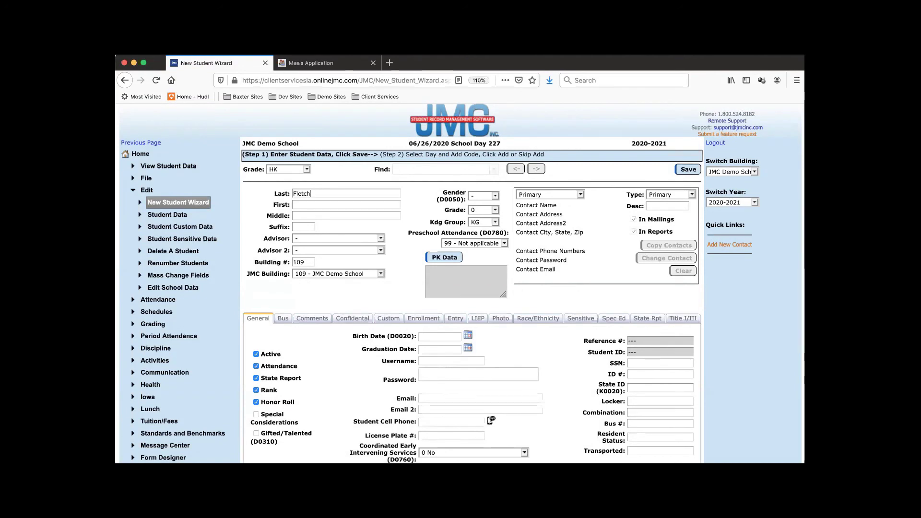
{"action": "type", "text": "Frank"}
Step: Set Kdg Group to HK and uncheck Attendance, State Report, Rank and Honor Roll
{"action": "left_click", "coordinate": [474, 223]}
{"action": "left_click", "coordinate": [481, 266]}
{"action": "left_click", "coordinate": [479, 196]}
{"action": "left_click", "coordinate": [428, 229]}
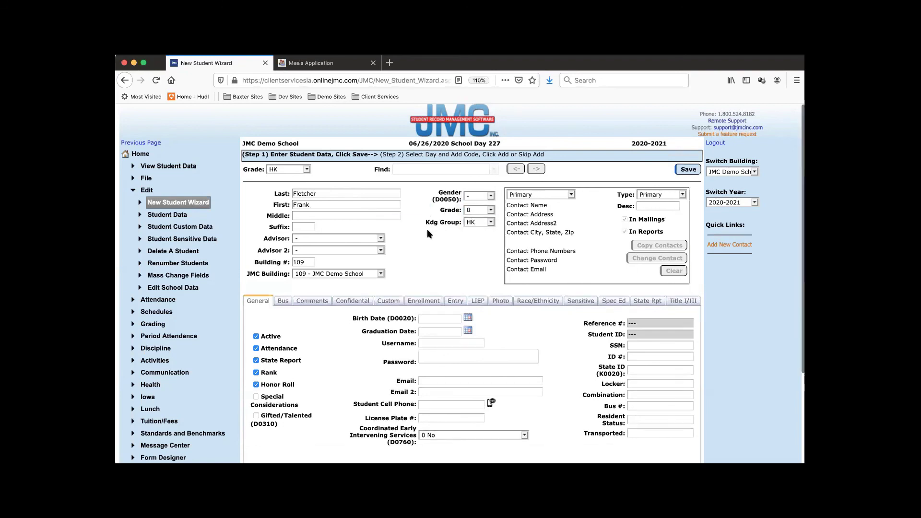
{"action": "left_click", "coordinate": [257, 349]}
{"action": "left_click", "coordinate": [257, 360]}
{"action": "left_click", "coordinate": [257, 373]}
{"action": "left_click", "coordinate": [262, 385]}
Step: Set gender to M after the missing-gender warning, save, and view the student's data
{"action": "left_click", "coordinate": [688, 169]}
{"action": "left_click", "coordinate": [489, 258]}
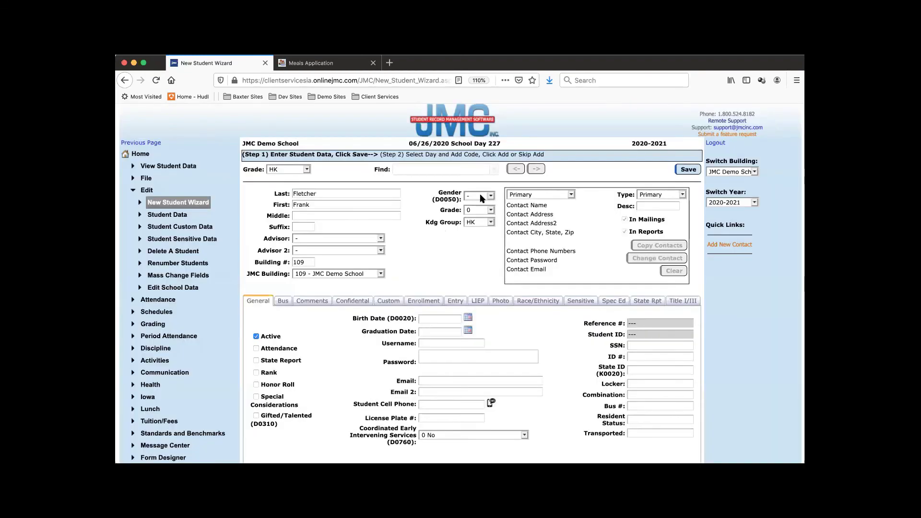
{"action": "left_click", "coordinate": [478, 196]}
{"action": "left_click", "coordinate": [481, 210]}
{"action": "left_click", "coordinate": [478, 196]}
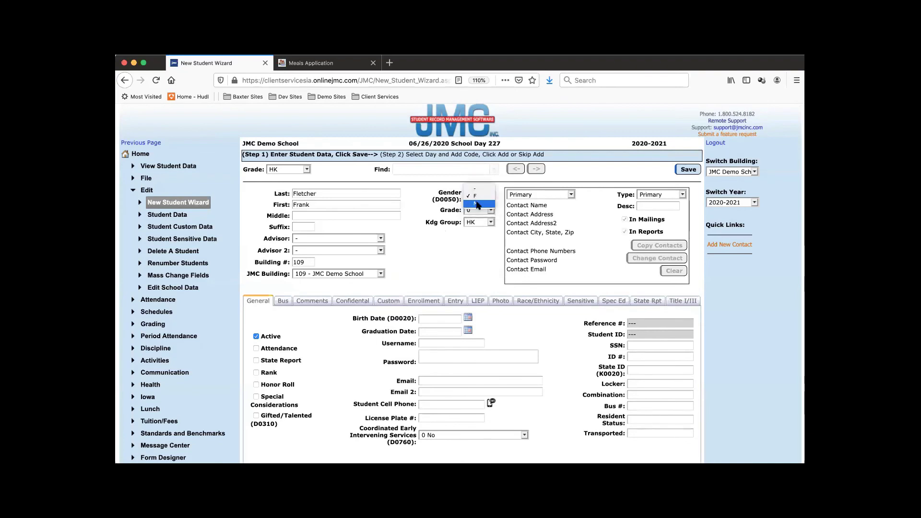
{"action": "left_click", "coordinate": [478, 203]}
{"action": "left_click", "coordinate": [688, 170]}
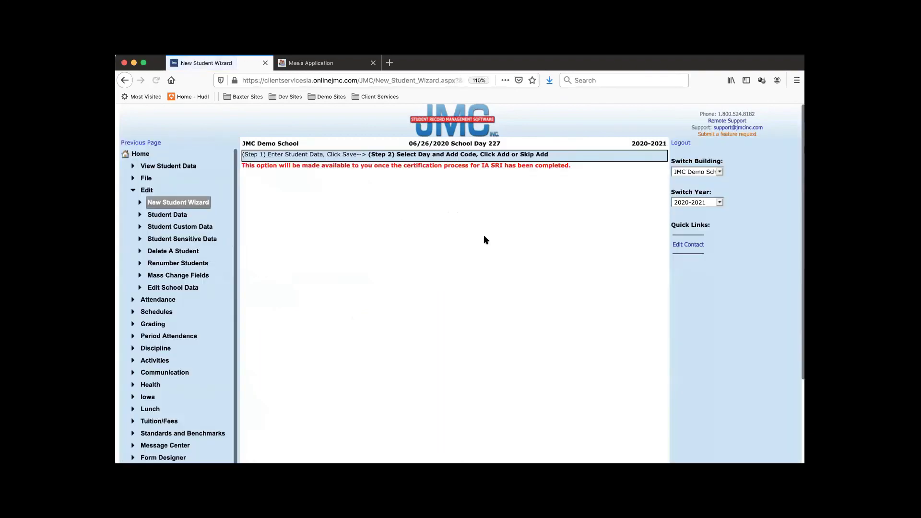
{"action": "left_click", "coordinate": [167, 166]}
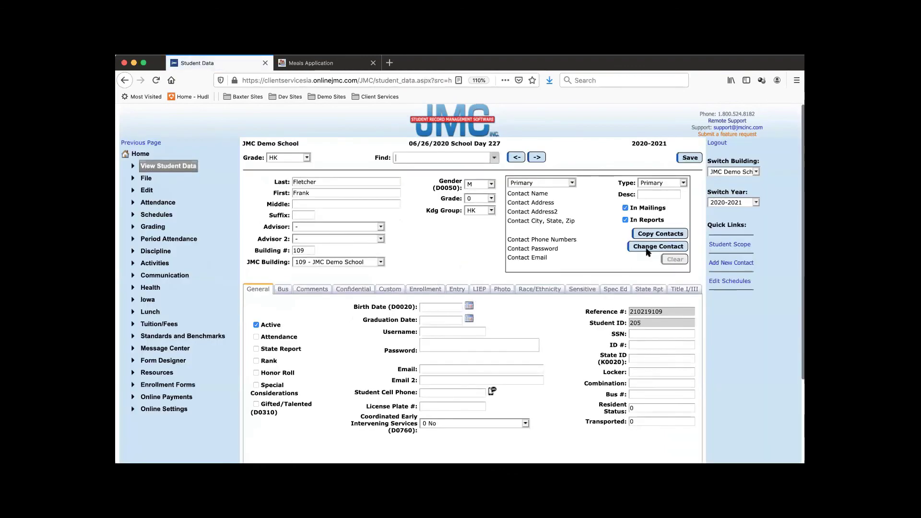
Step: Search the parent's last name in Select A Contact and assign that contact to the student
{"action": "left_click", "coordinate": [650, 247]}
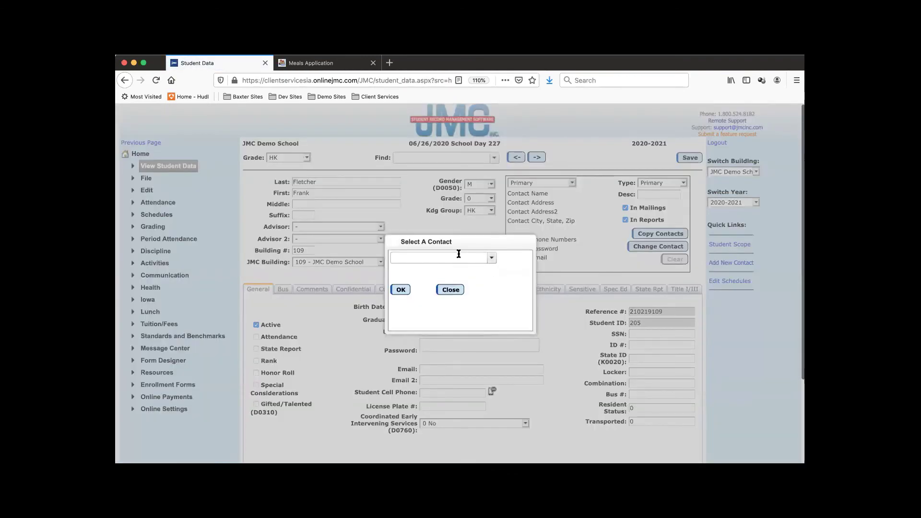
{"action": "left_click", "coordinate": [458, 254]}
{"action": "type", "text": "fletcher"}
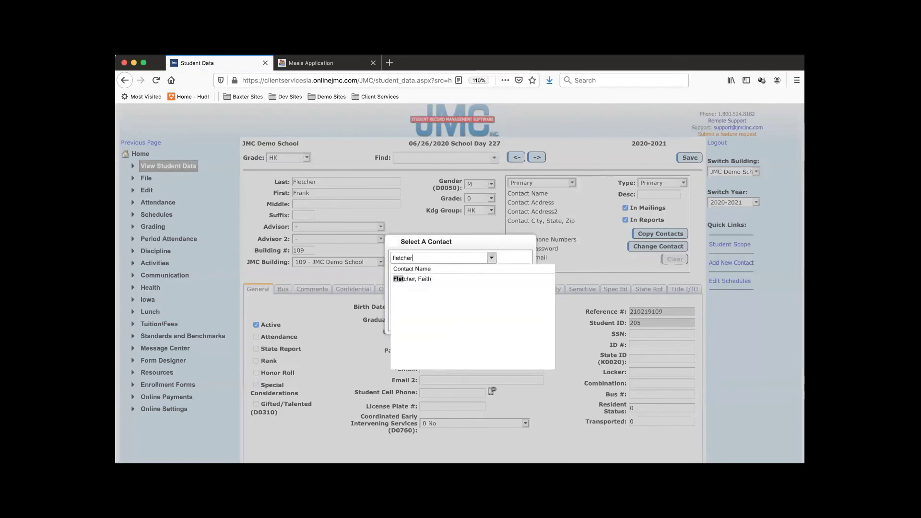
{"action": "left_click", "coordinate": [450, 278]}
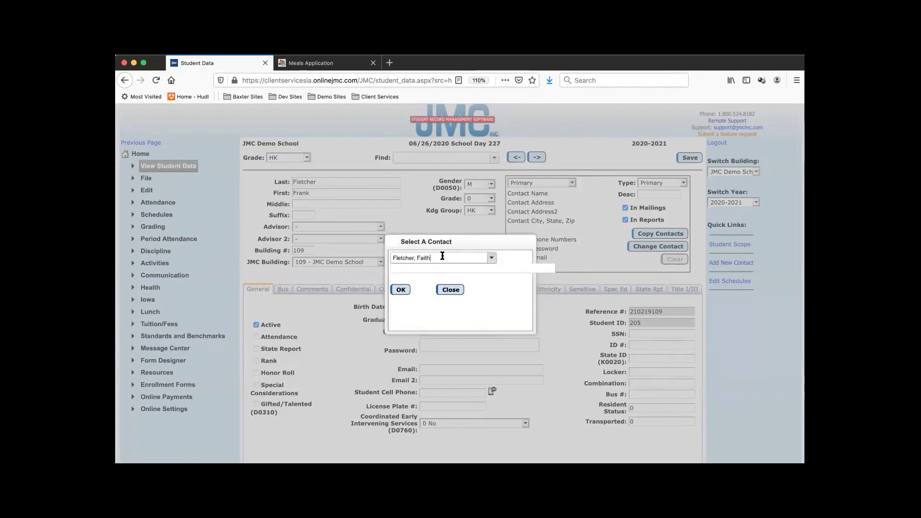
{"action": "left_click", "coordinate": [401, 289]}
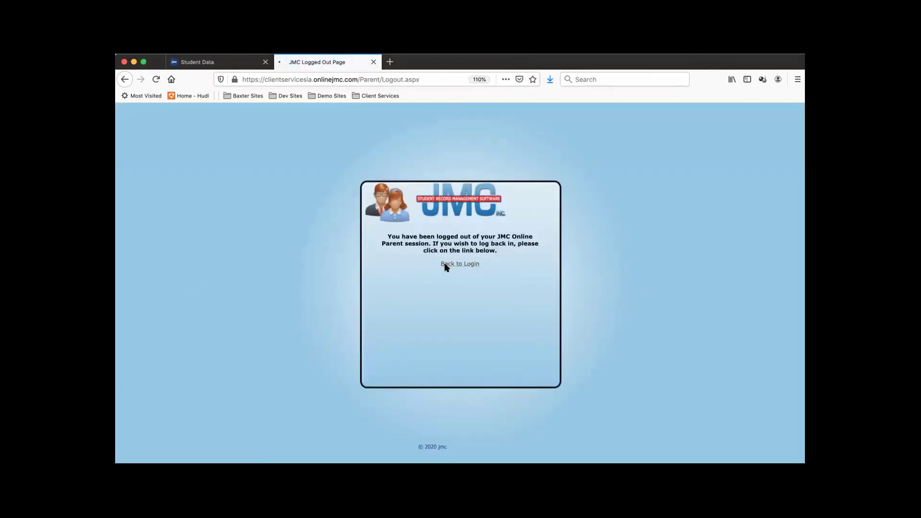
Step: Try signing in to the parent portal with the parent's username and password
{"action": "left_click", "coordinate": [442, 265]}
{"action": "left_click", "coordinate": [411, 253]}
{"action": "type", "text": "fletcher"}
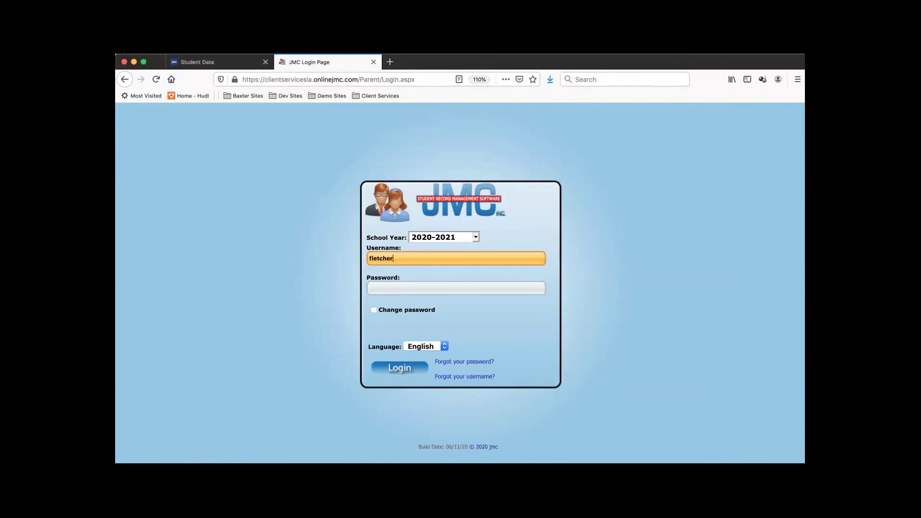
{"action": "left_click", "coordinate": [370, 287]}
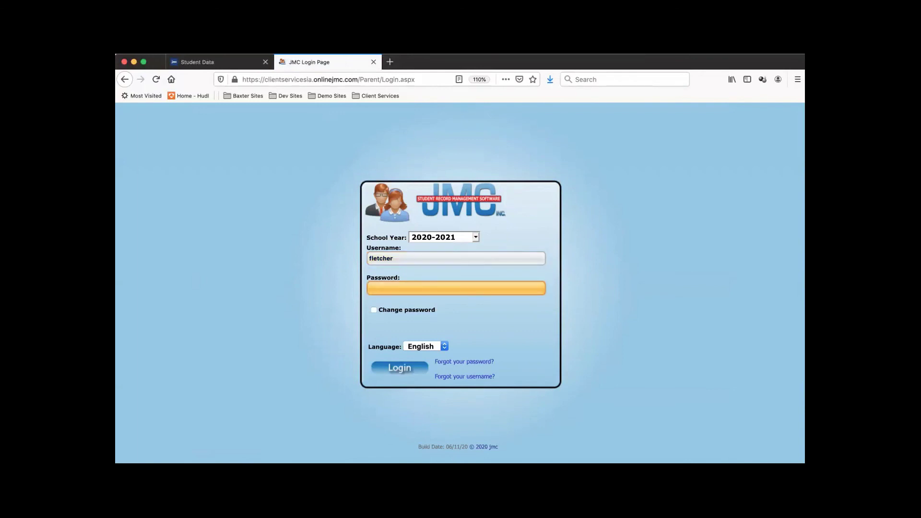
{"action": "key", "text": "Return"}
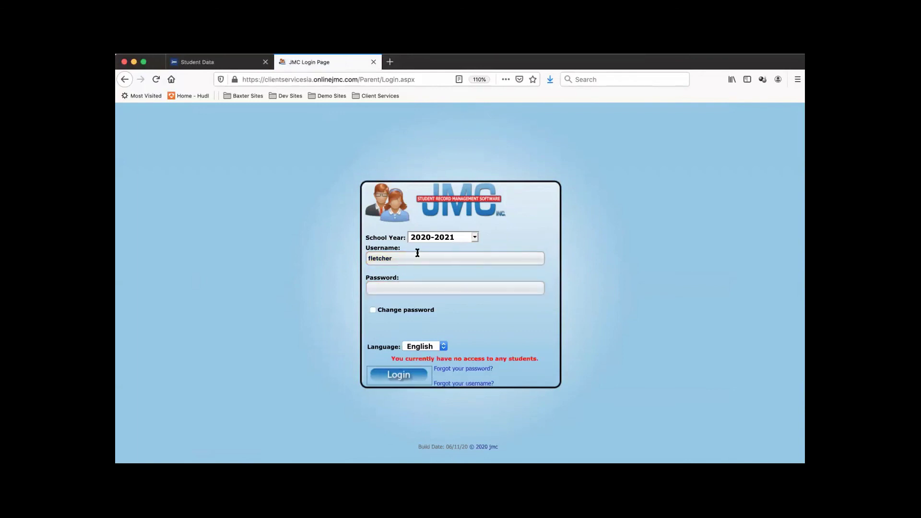
{"action": "left_click", "coordinate": [401, 288]}
{"action": "type", "text": "•••"}
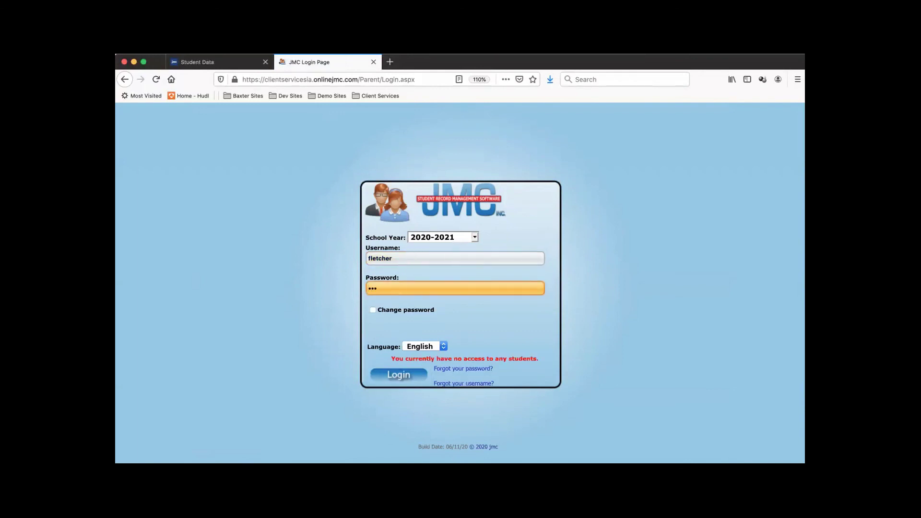
{"action": "type", "text": "••"}
{"action": "key", "text": "Return"}
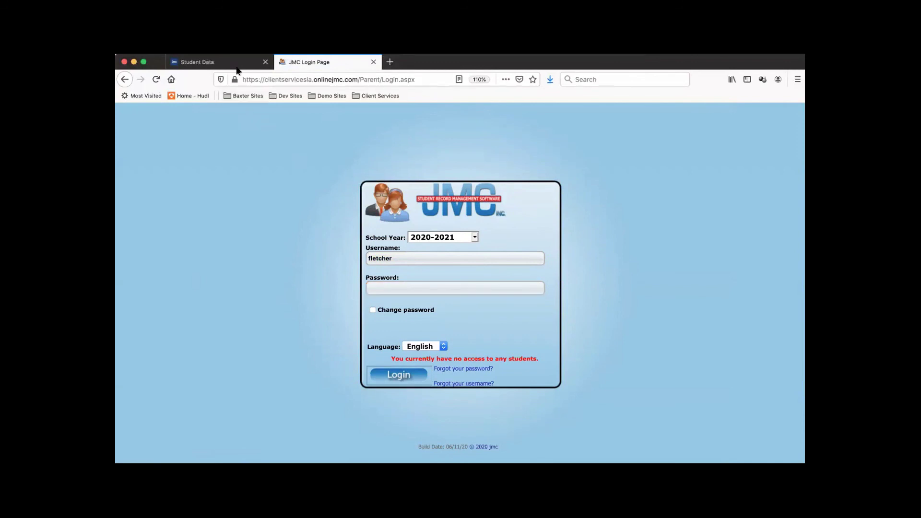
Step: Save the student record with the new contact, then sign in to the parent portal again
{"action": "left_click", "coordinate": [225, 62]}
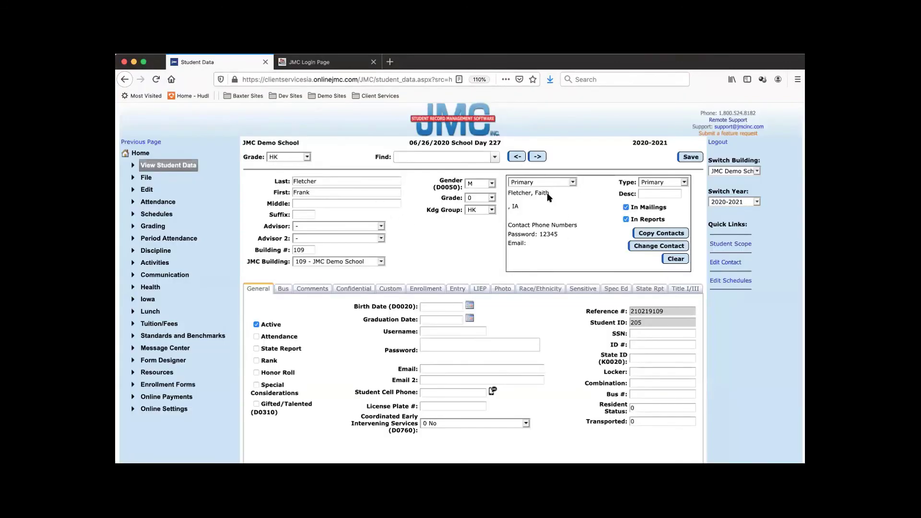
{"action": "left_click", "coordinate": [688, 158]}
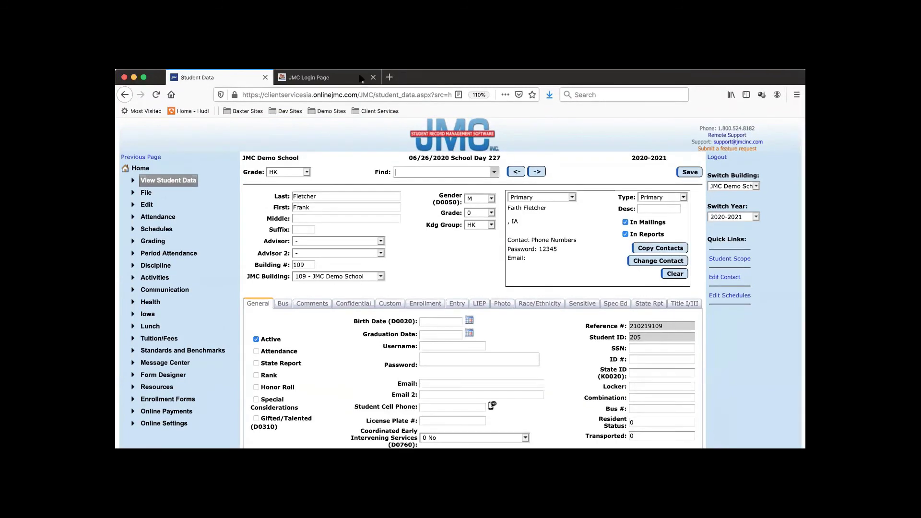
{"action": "key", "text": "ctrl+Tab"}
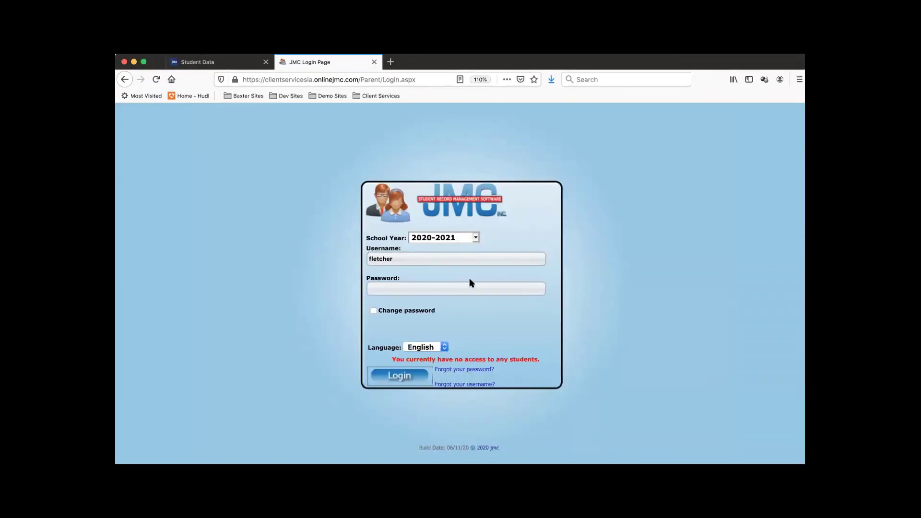
{"action": "left_click", "coordinate": [467, 287]}
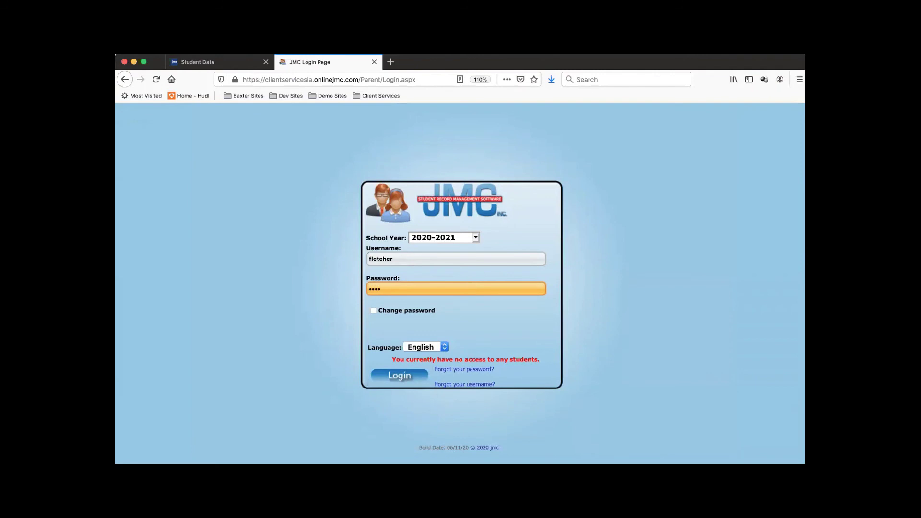
{"action": "key", "text": "Return"}
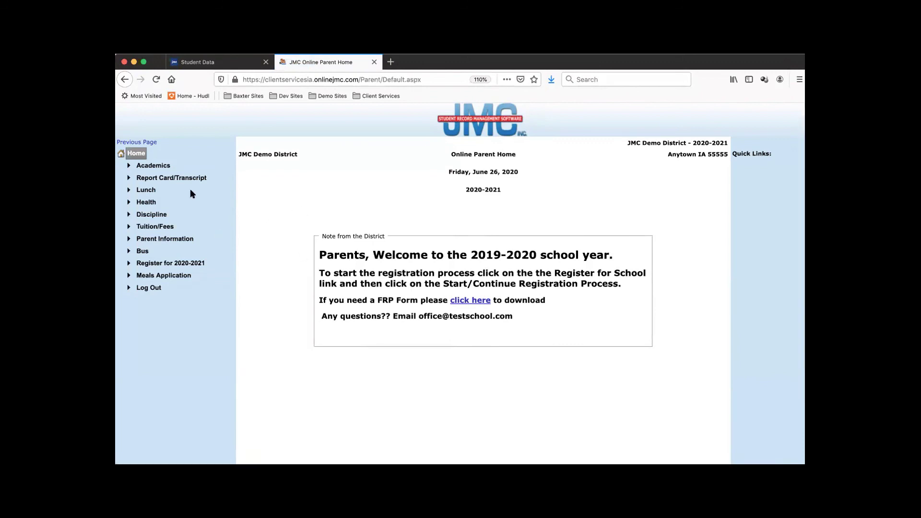
Step: Begin the Meals Application and enter the signer's name on the certification page
{"action": "left_click", "coordinate": [178, 275]}
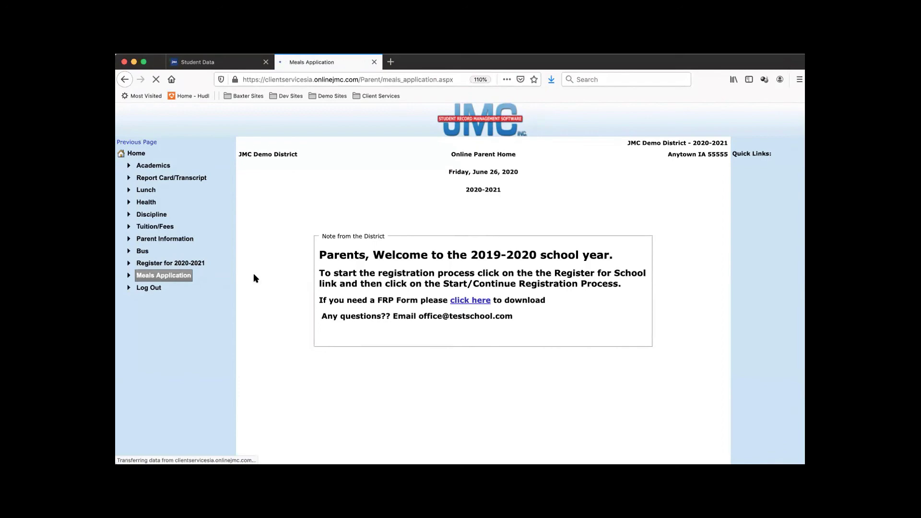
{"action": "left_click", "coordinate": [252, 239]}
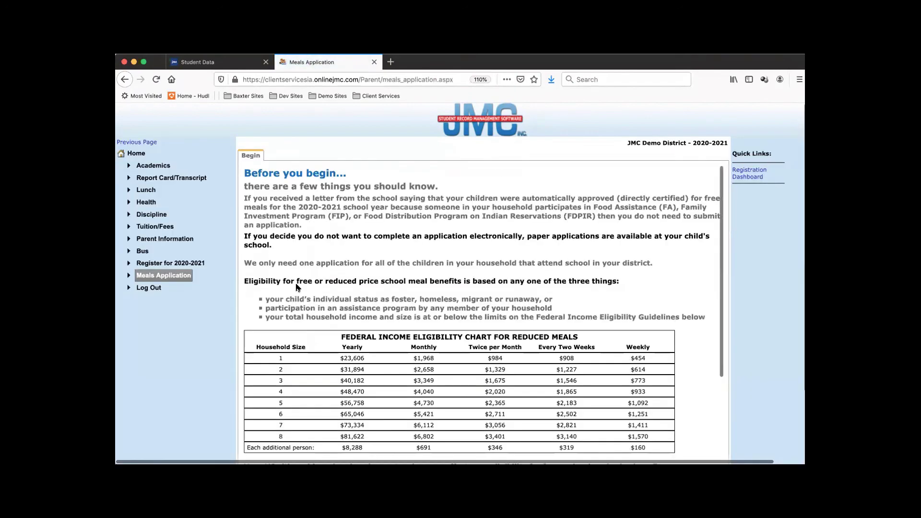
{"action": "scroll", "coordinate": [296, 287], "scroll_direction": "down", "scroll_amount": 5}
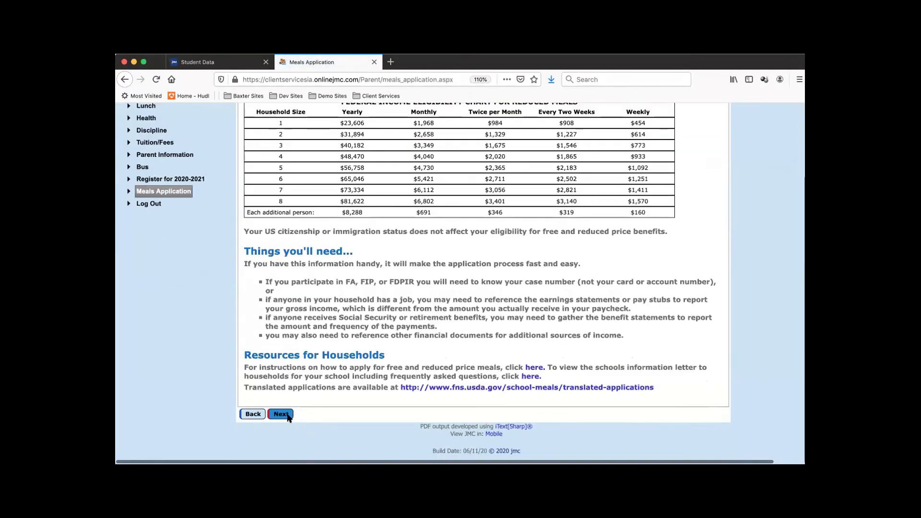
{"action": "left_click", "coordinate": [287, 415]}
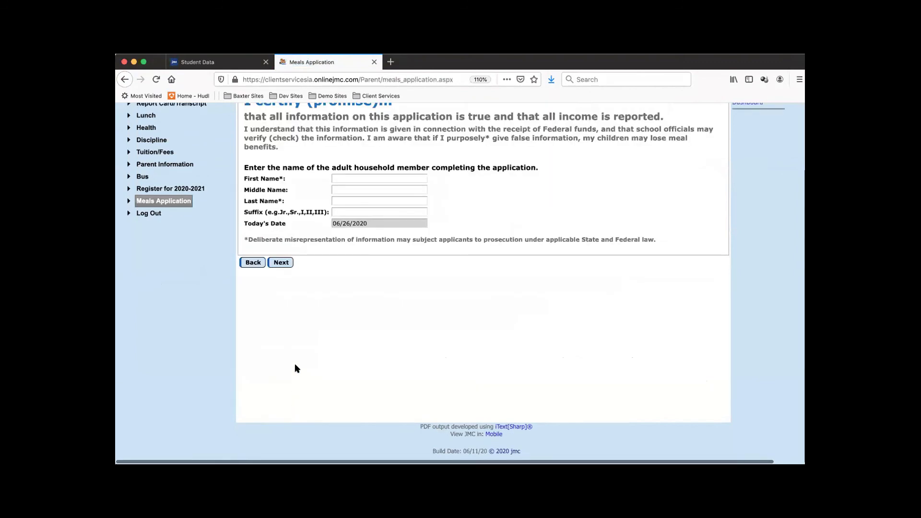
{"action": "scroll", "coordinate": [295, 363], "scroll_direction": "up", "scroll_amount": 2}
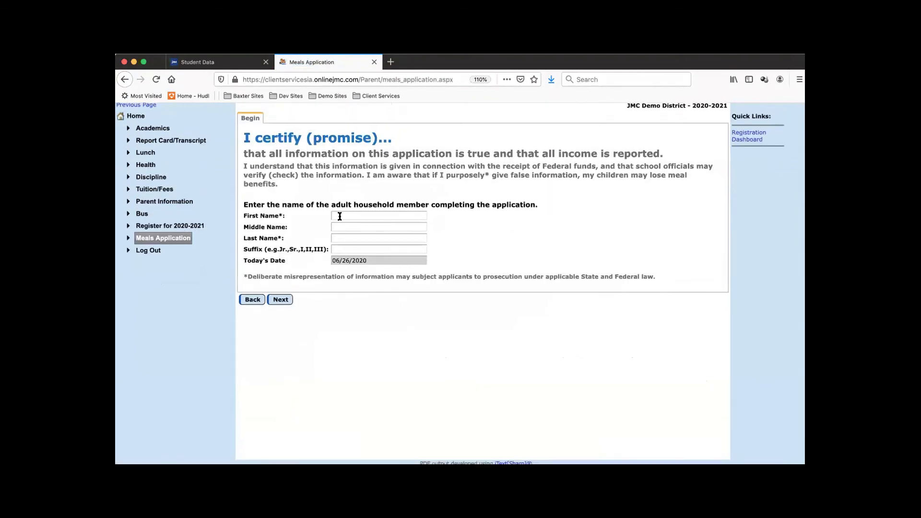
{"action": "left_click", "coordinate": [339, 216]}
{"action": "type", "text": "Faith"}
{"action": "left_click", "coordinate": [280, 298]}
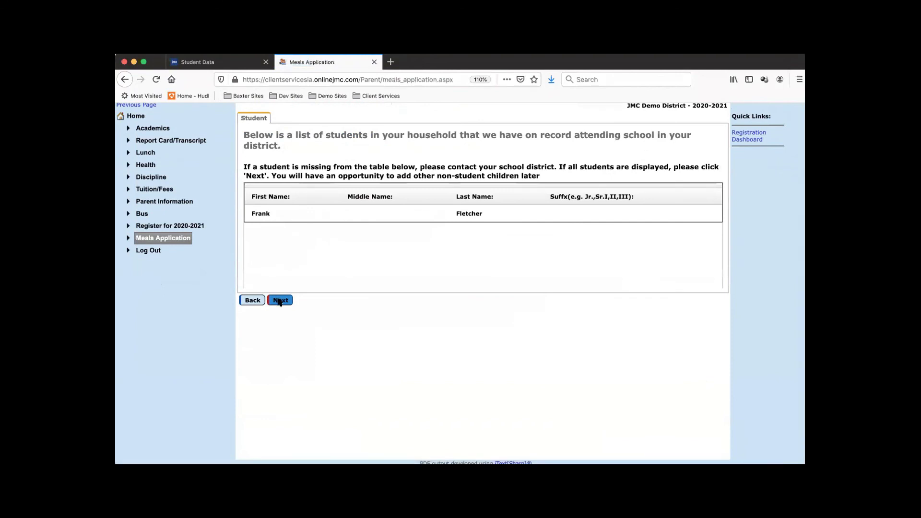
Step: Confirm the household students, skip assistance programs, foster/homeless status and child income, and confirm the household adults
{"action": "left_click", "coordinate": [280, 301]}
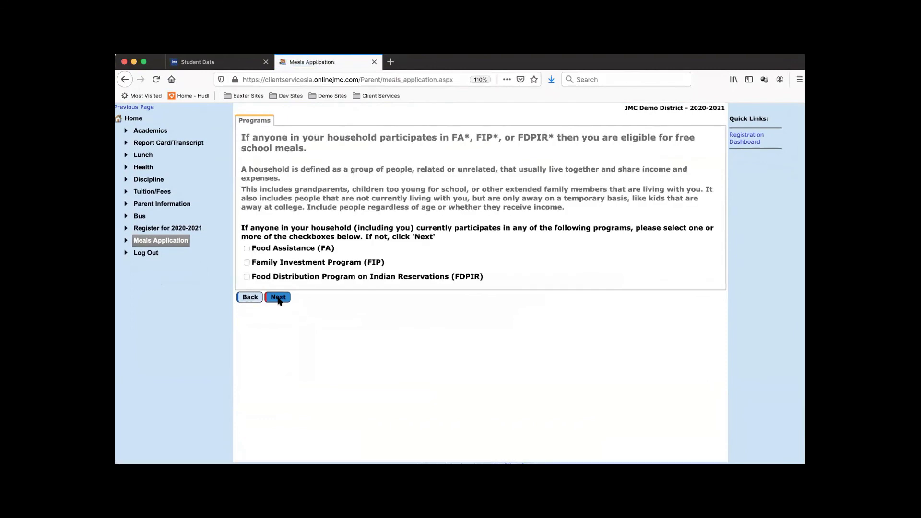
{"action": "left_click", "coordinate": [278, 297]}
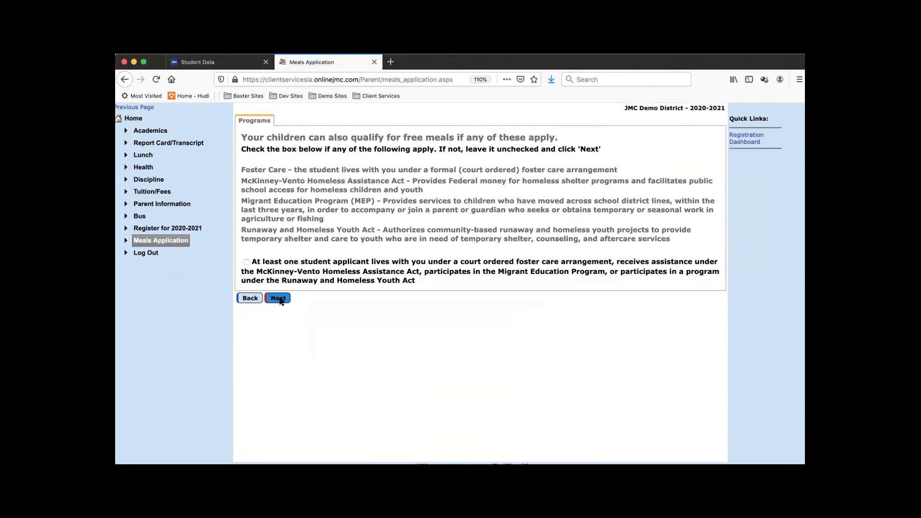
{"action": "left_click", "coordinate": [278, 298]}
{"action": "scroll", "coordinate": [278, 299], "scroll_direction": "down", "scroll_amount": 1}
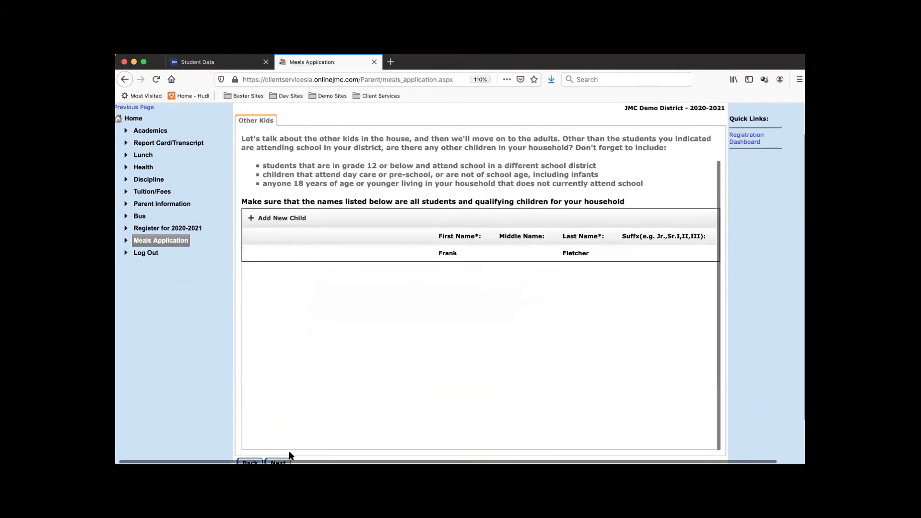
{"action": "scroll", "coordinate": [294, 416], "scroll_direction": "down", "scroll_amount": 2}
{"action": "left_click", "coordinate": [278, 413]}
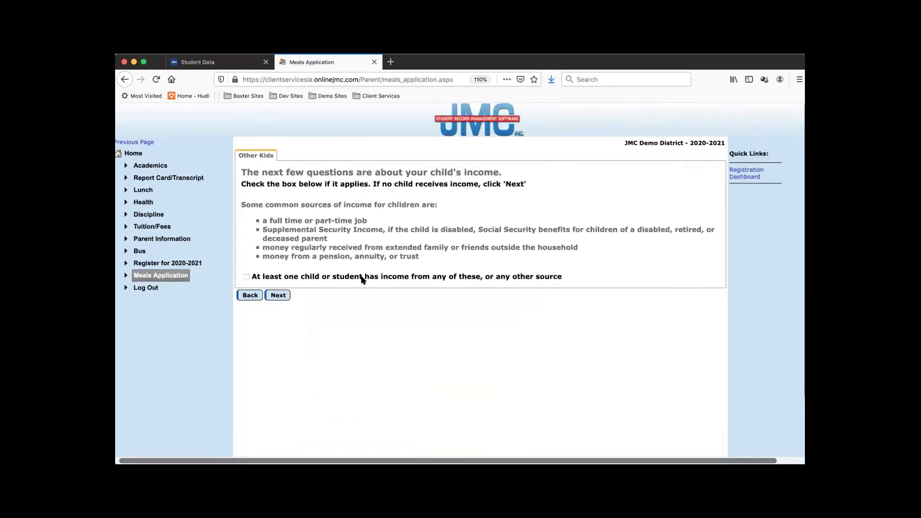
{"action": "left_click", "coordinate": [277, 294]}
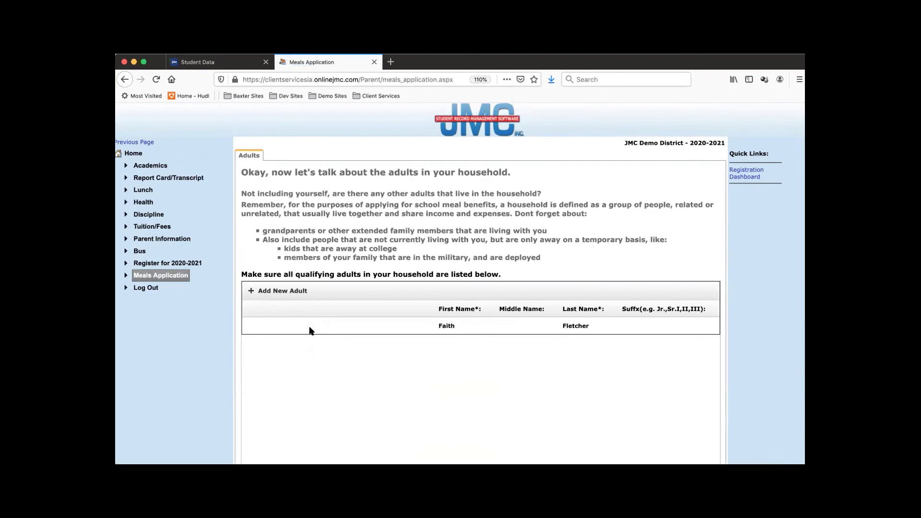
{"action": "scroll", "coordinate": [310, 328], "scroll_direction": "down", "scroll_amount": 1}
{"action": "scroll", "coordinate": [310, 332], "scroll_direction": "down", "scroll_amount": 3}
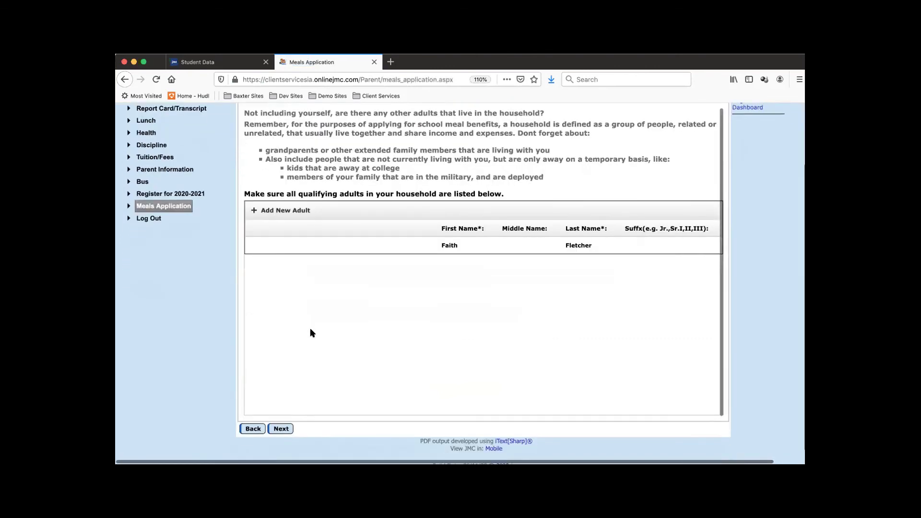
{"action": "left_click", "coordinate": [285, 425]}
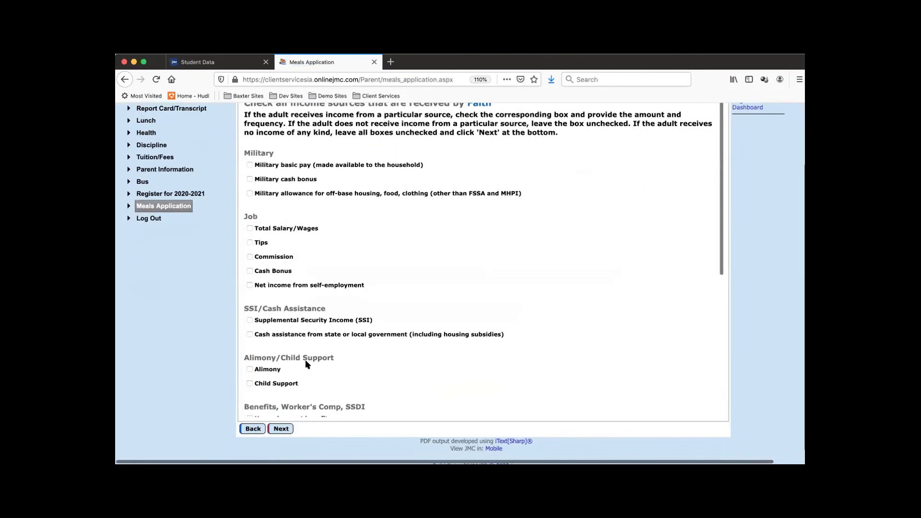
Step: Continue past the adult income page without reporting any income
{"action": "scroll", "coordinate": [306, 359], "scroll_direction": "up", "scroll_amount": 3}
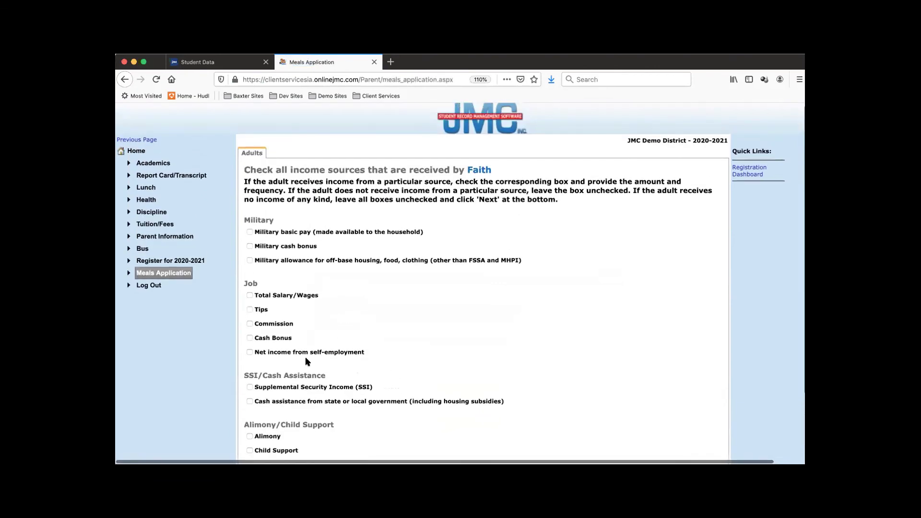
{"action": "scroll", "coordinate": [333, 310], "scroll_direction": "down", "scroll_amount": 7}
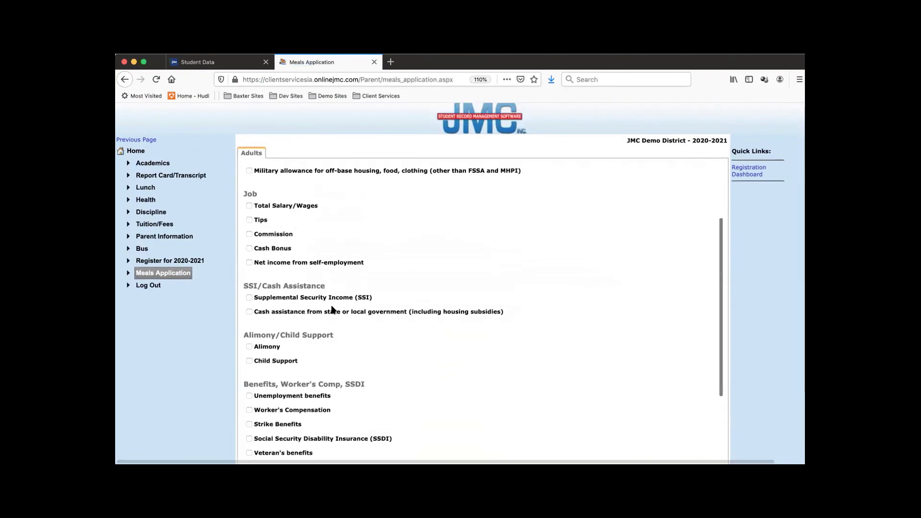
{"action": "scroll", "coordinate": [332, 307], "scroll_direction": "down", "scroll_amount": 6}
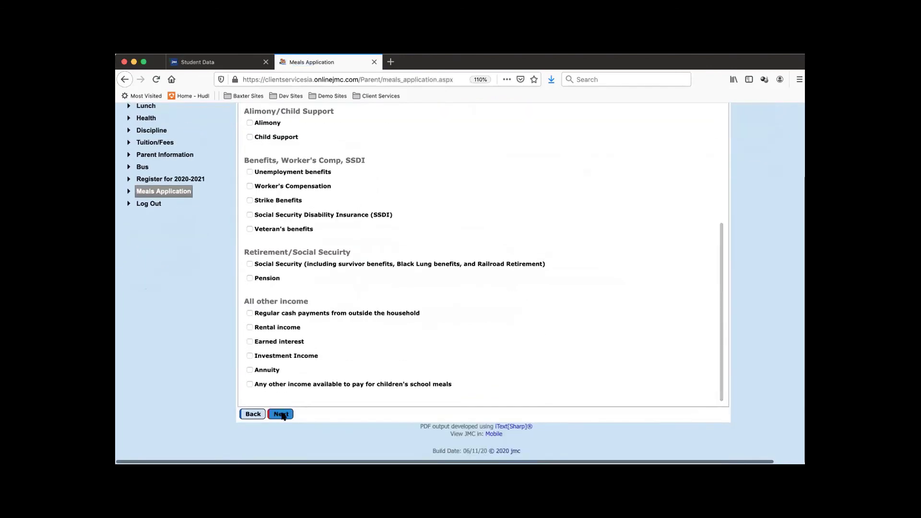
{"action": "scroll", "coordinate": [298, 379], "scroll_direction": "up", "scroll_amount": 10}
{"action": "scroll", "coordinate": [298, 379], "scroll_direction": "up", "scroll_amount": 4}
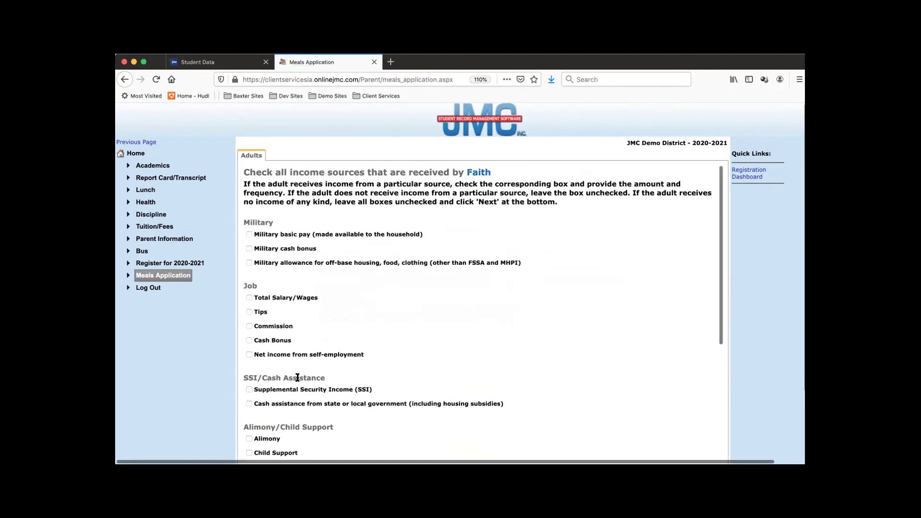
{"action": "scroll", "coordinate": [300, 380], "scroll_direction": "down", "scroll_amount": 13}
{"action": "left_click", "coordinate": [281, 424]}
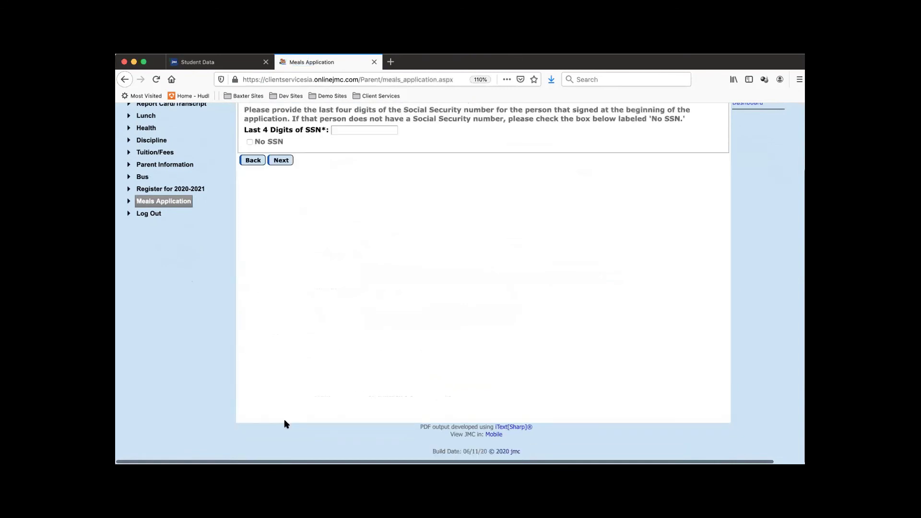
Step: Mark the signer as having no SSN and skip contact and ethnicity details to reach Legal Statements
{"action": "scroll", "coordinate": [300, 330], "scroll_direction": "up", "scroll_amount": 2}
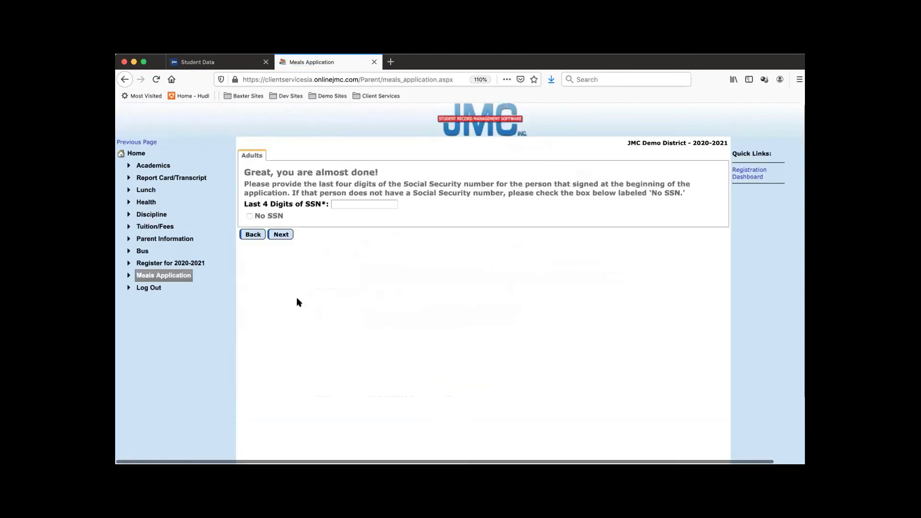
{"action": "left_click", "coordinate": [249, 216]}
{"action": "left_click", "coordinate": [281, 234]}
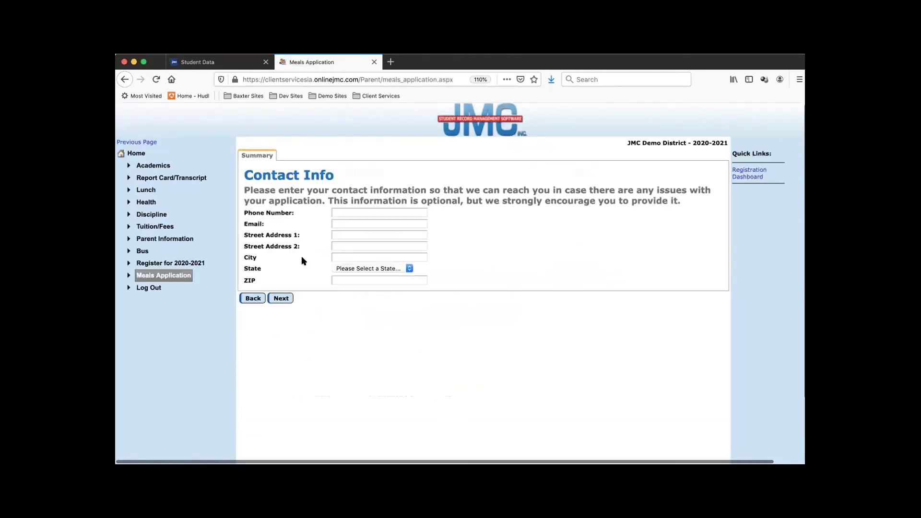
{"action": "left_click", "coordinate": [283, 297]}
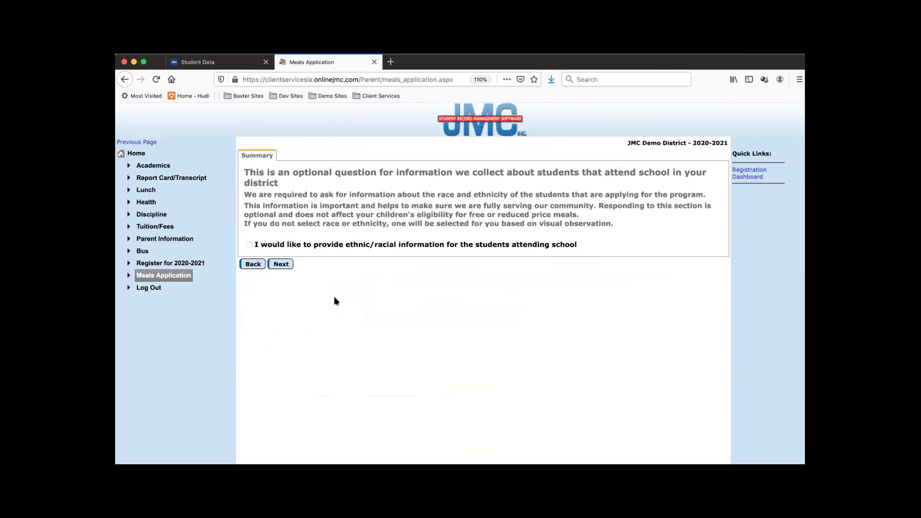
{"action": "left_click", "coordinate": [288, 267]}
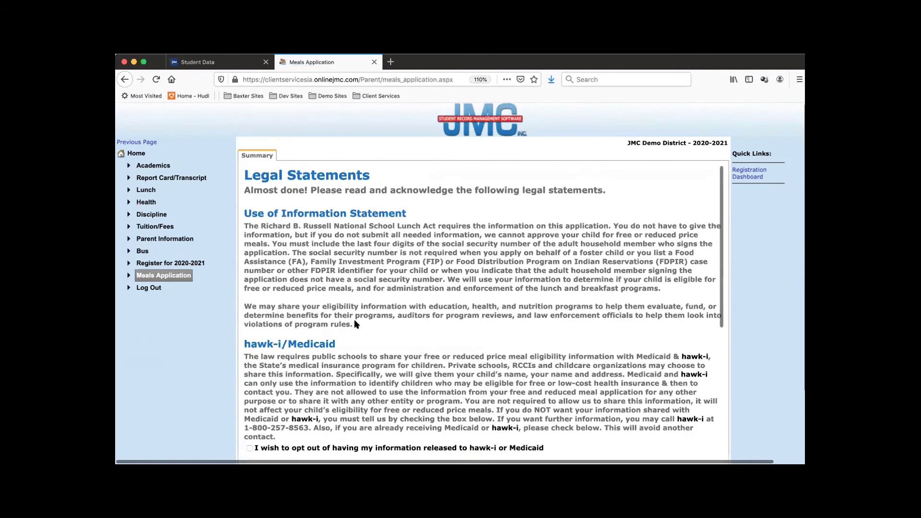
{"action": "scroll", "coordinate": [354, 322], "scroll_direction": "down", "scroll_amount": 15}
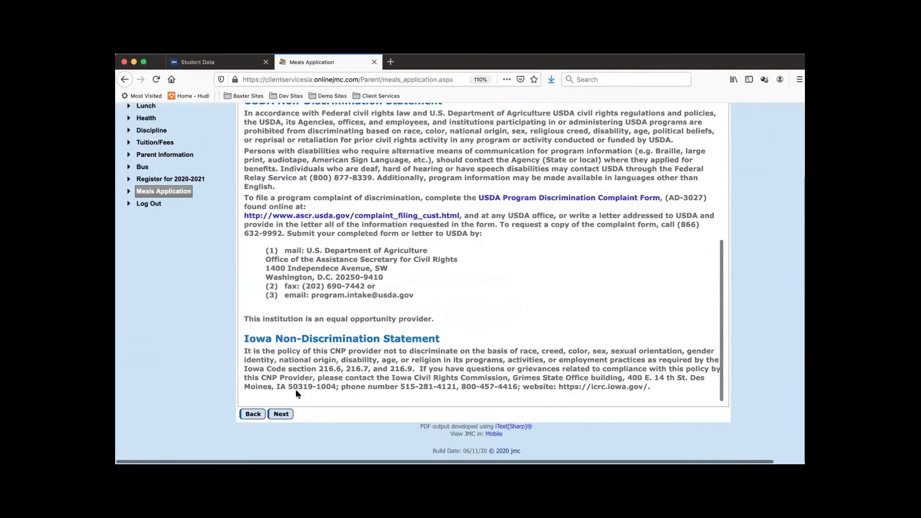
{"action": "left_click", "coordinate": [283, 414]}
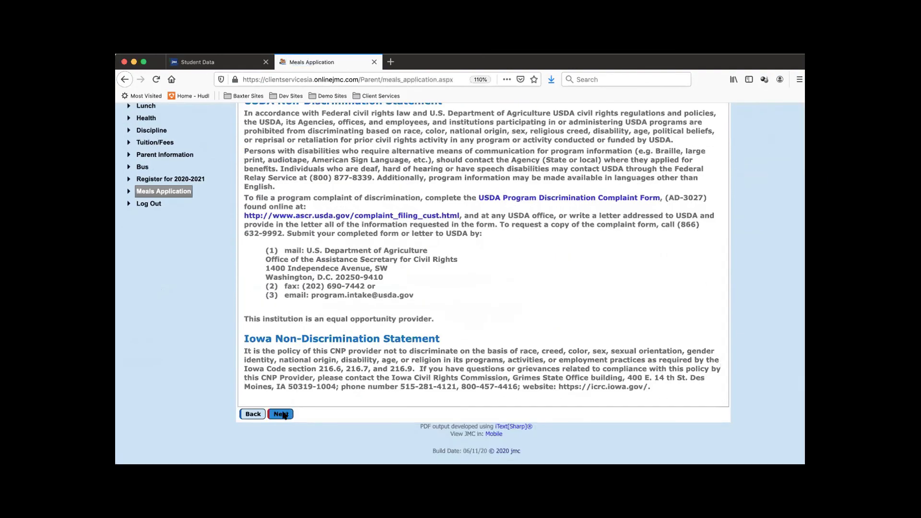
Step: Go back through the contact, SSN, income, adults and children pages to the FA/FIP/FDPIR step
{"action": "left_click", "coordinate": [258, 413]}
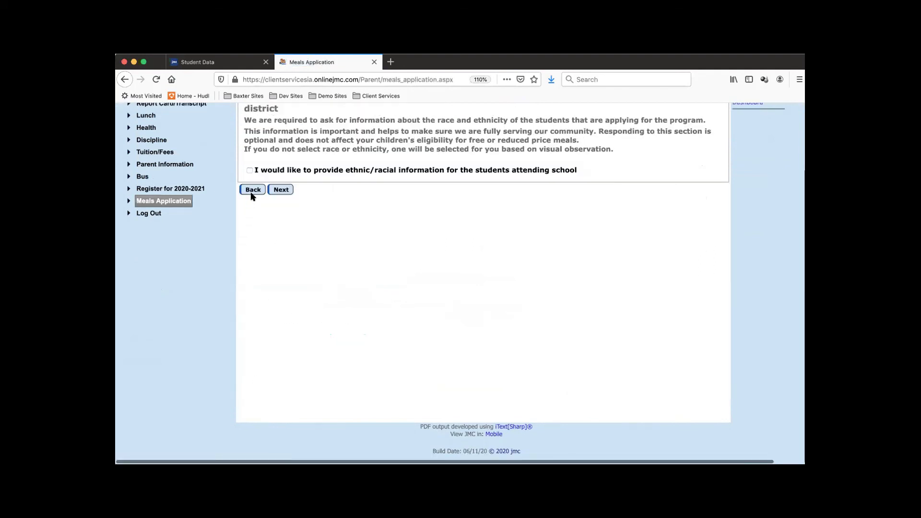
{"action": "left_click", "coordinate": [251, 192]}
{"action": "left_click", "coordinate": [246, 223]}
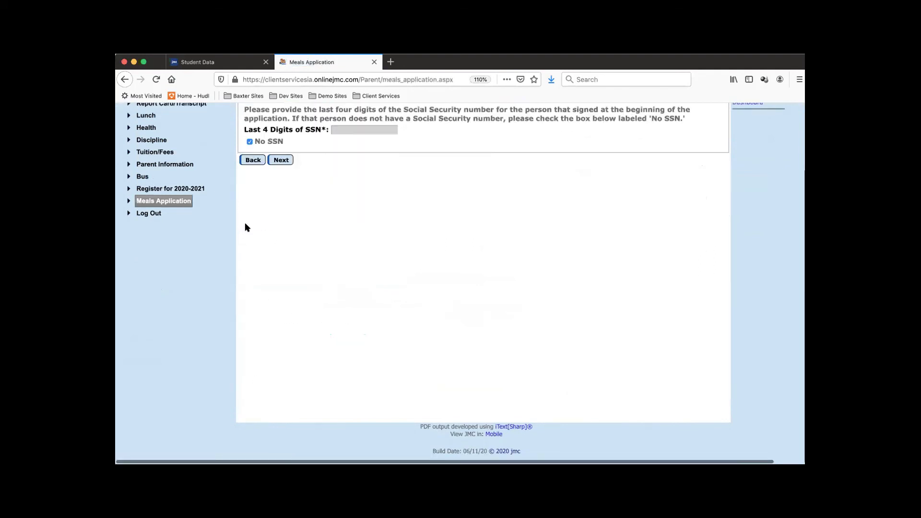
{"action": "left_click", "coordinate": [252, 160]}
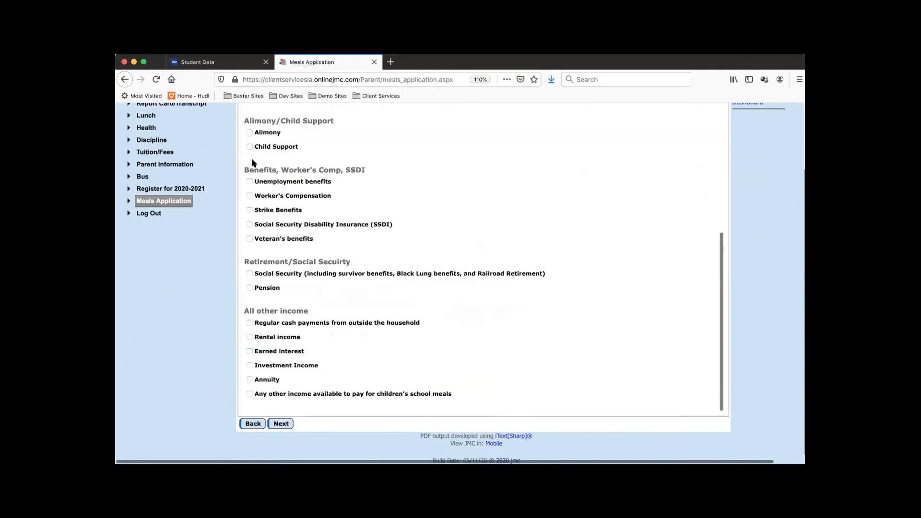
{"action": "left_click", "coordinate": [250, 422]}
{"action": "left_click", "coordinate": [259, 422]}
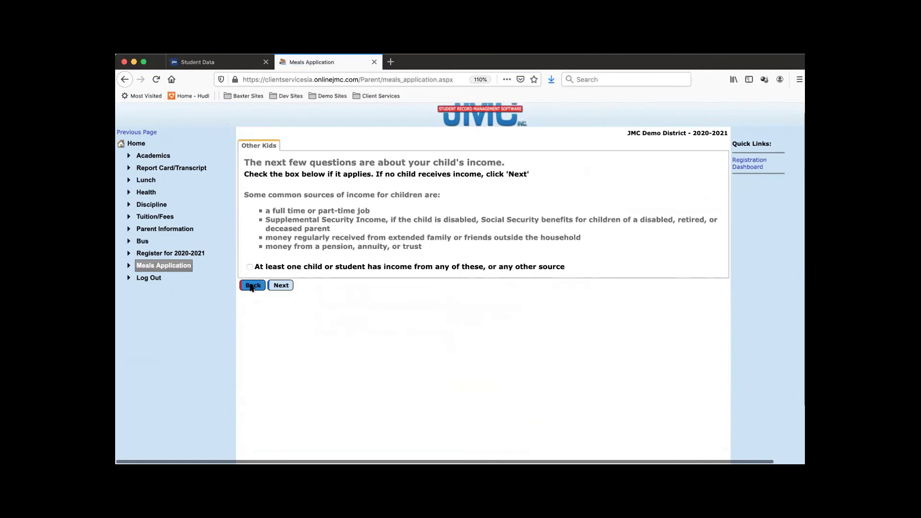
{"action": "left_click", "coordinate": [251, 285]}
{"action": "scroll", "coordinate": [267, 374], "scroll_direction": "down", "scroll_amount": 3}
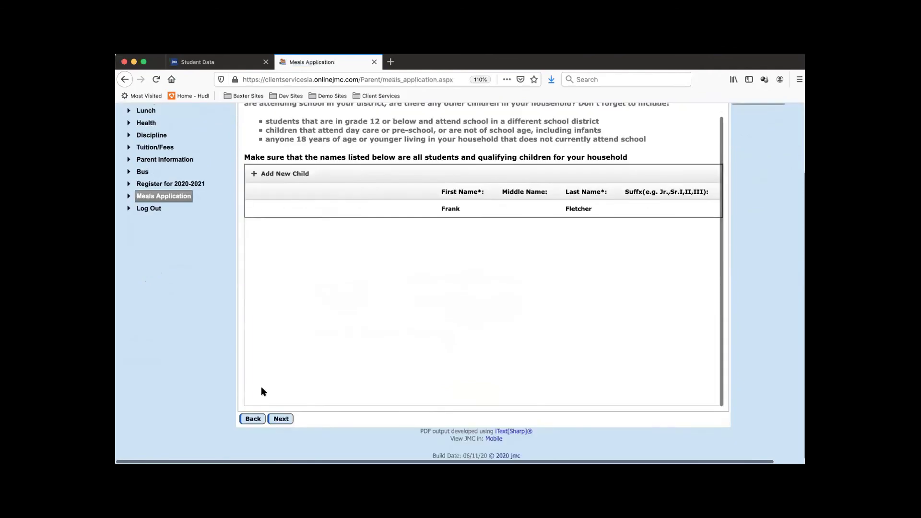
{"action": "left_click", "coordinate": [253, 418]}
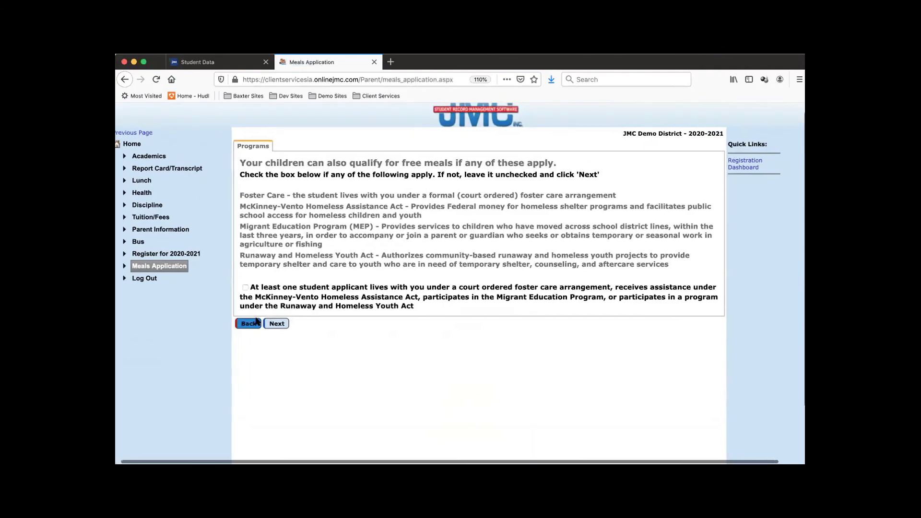
{"action": "left_click", "coordinate": [256, 323]}
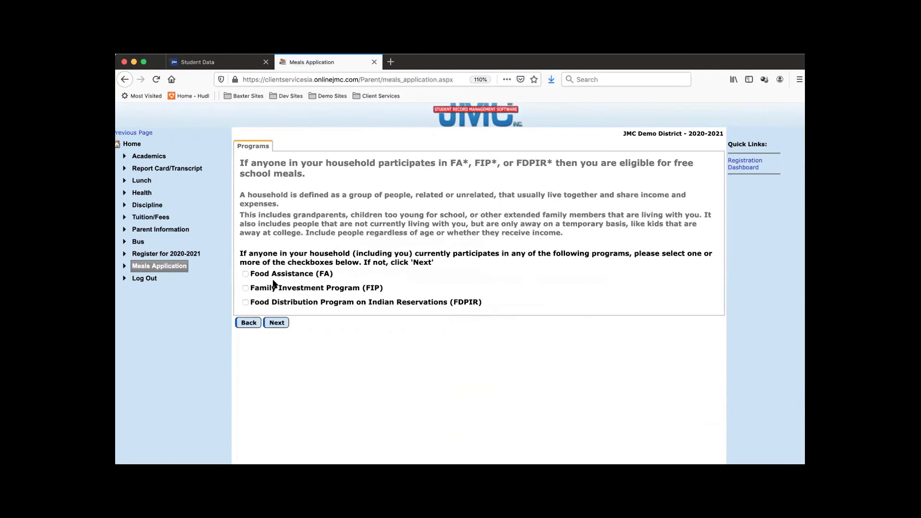
Step: Check Food Assistance (FA), enter the household's FA case number, and continue to Contact Info
{"action": "left_click", "coordinate": [245, 274]}
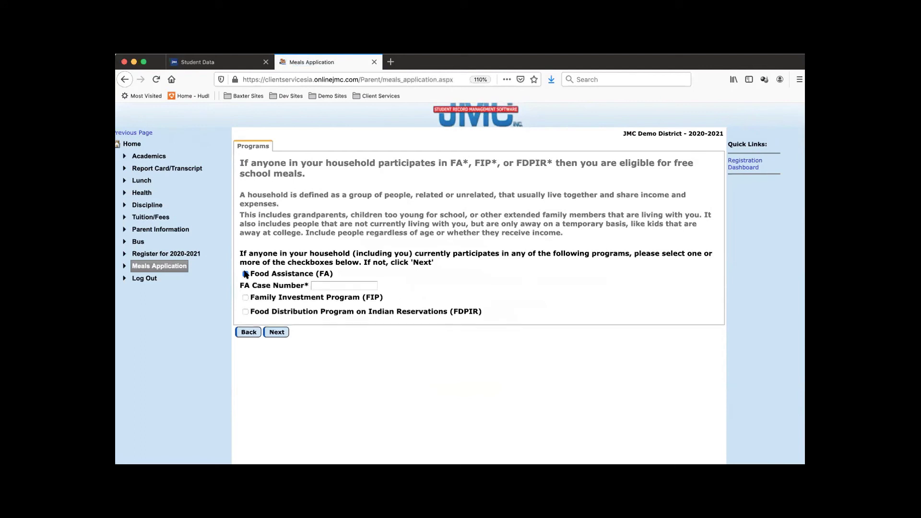
{"action": "left_click", "coordinate": [337, 285]}
{"action": "type", "text": "2"}
{"action": "left_click_drag", "start_coordinate": [359, 286], "coordinate": [306, 285]}
{"action": "left_click", "coordinate": [277, 333]}
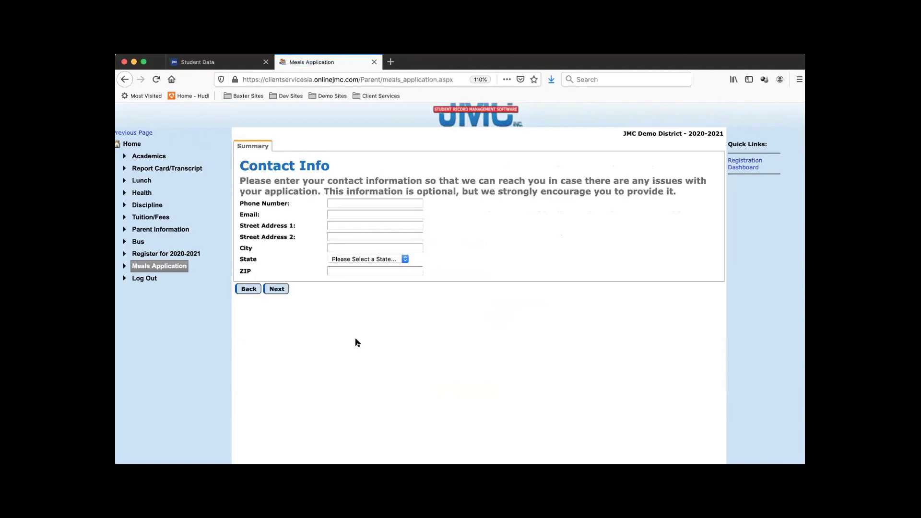
Step: Pass the contact, ethnicity and legal pages, tick 'I certify' on the summary, and submit
{"action": "left_click", "coordinate": [283, 290]}
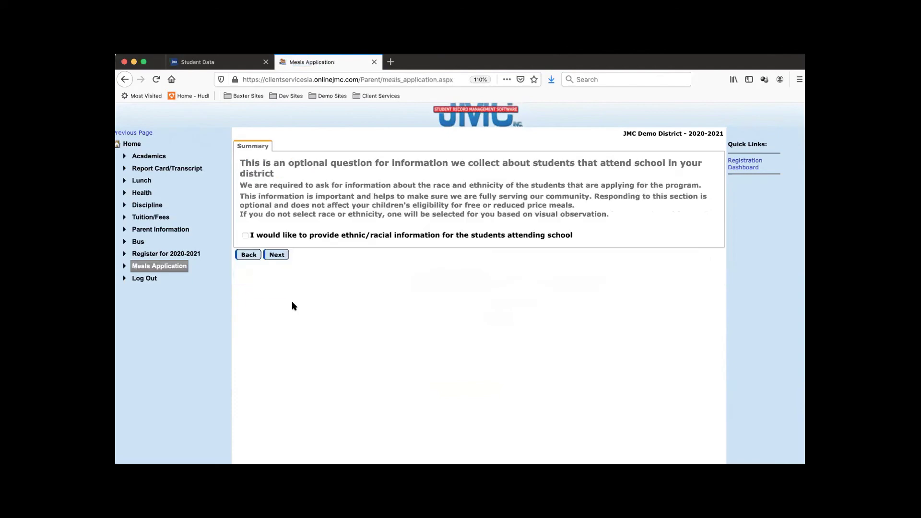
{"action": "left_click", "coordinate": [276, 255]}
{"action": "scroll", "coordinate": [326, 333], "scroll_direction": "down", "scroll_amount": 6}
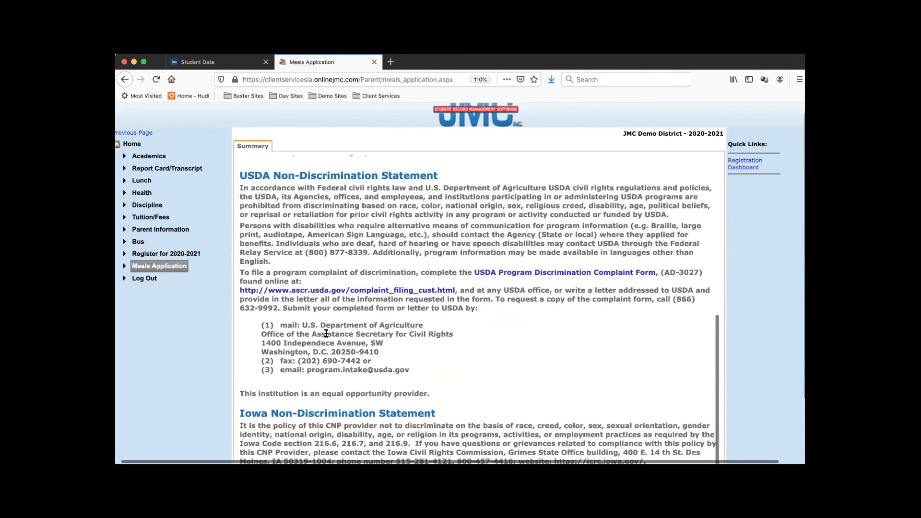
{"action": "scroll", "coordinate": [326, 333], "scroll_direction": "down", "scroll_amount": 3}
{"action": "left_click", "coordinate": [280, 415]}
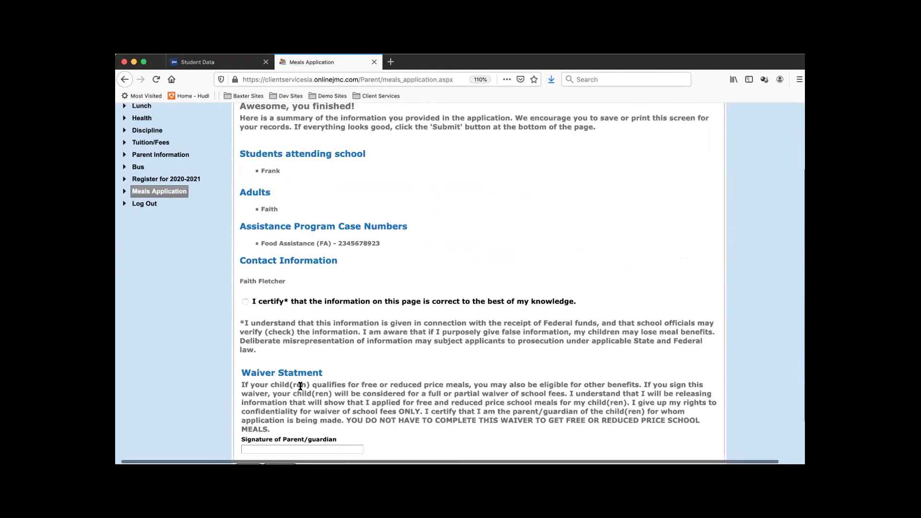
{"action": "scroll", "coordinate": [300, 386], "scroll_direction": "down", "scroll_amount": 1}
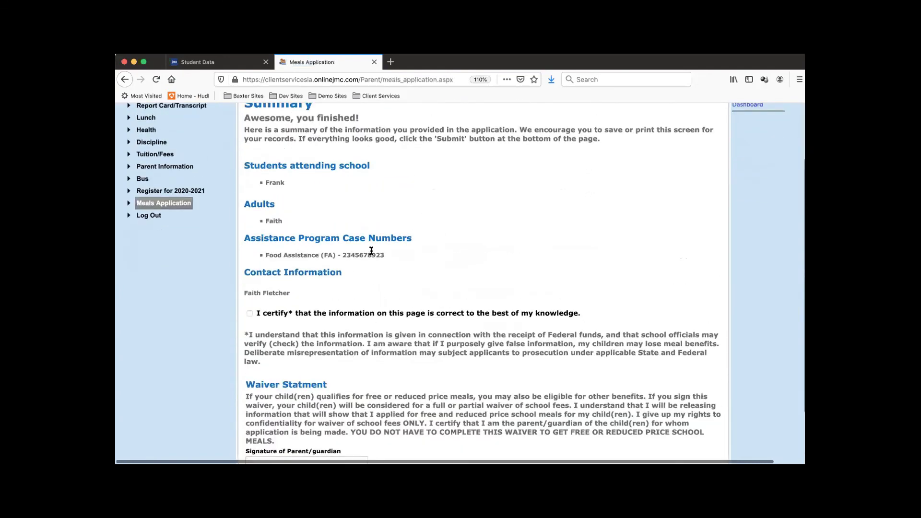
{"action": "scroll", "coordinate": [383, 353], "scroll_direction": "down", "scroll_amount": 3}
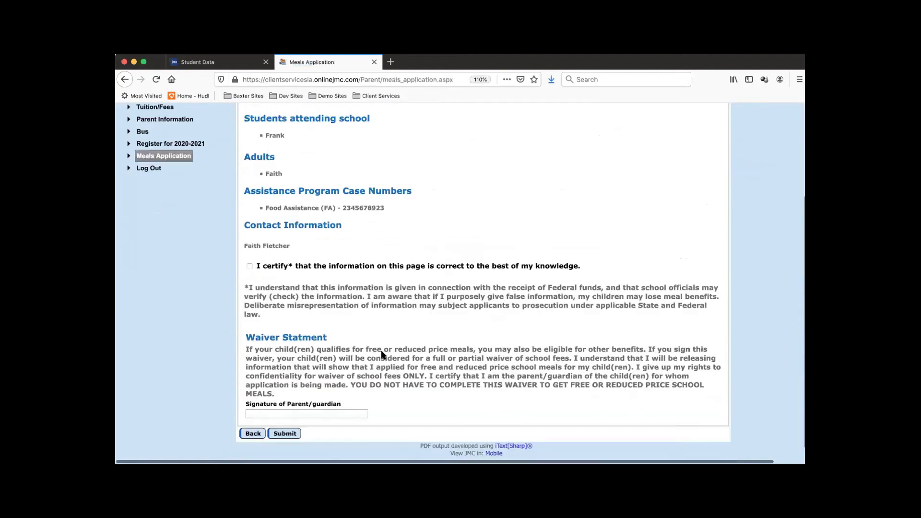
{"action": "left_click", "coordinate": [250, 254]}
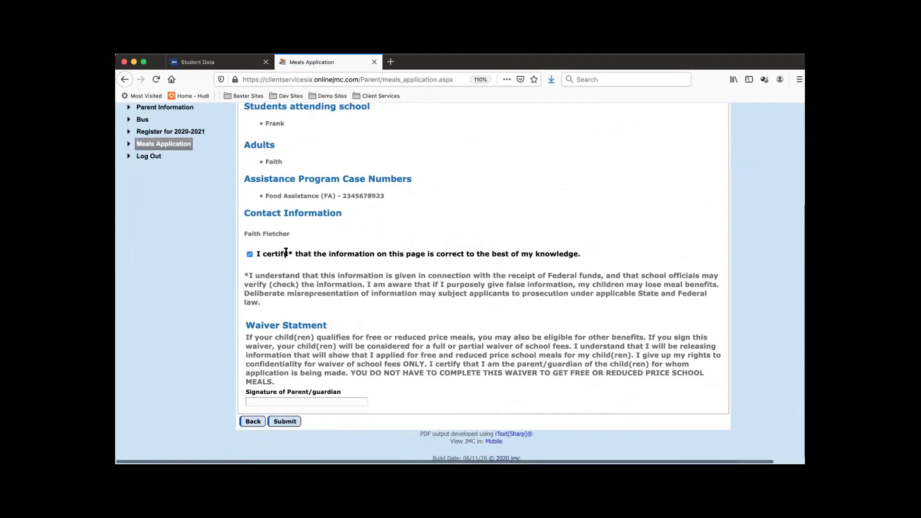
{"action": "scroll", "coordinate": [405, 354], "scroll_direction": "down", "scroll_amount": 1}
{"action": "left_click", "coordinate": [295, 415]}
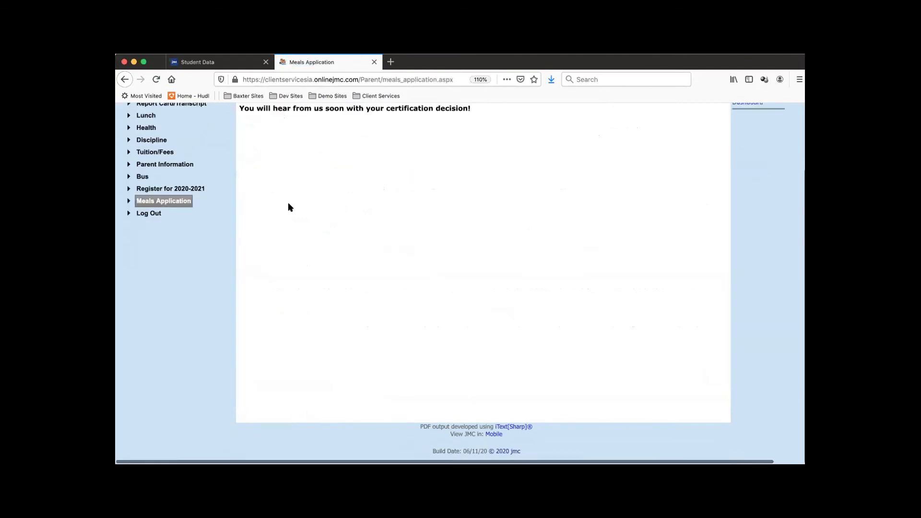
Step: As staff, select the pending F/R Meals application, accept it and confirm both prompts
{"action": "left_click", "coordinate": [218, 63]}
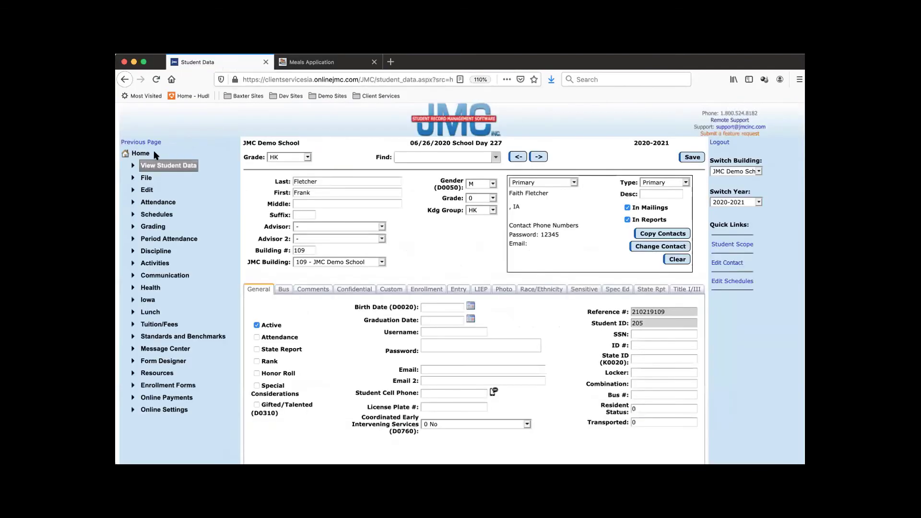
{"action": "left_click", "coordinate": [152, 153]}
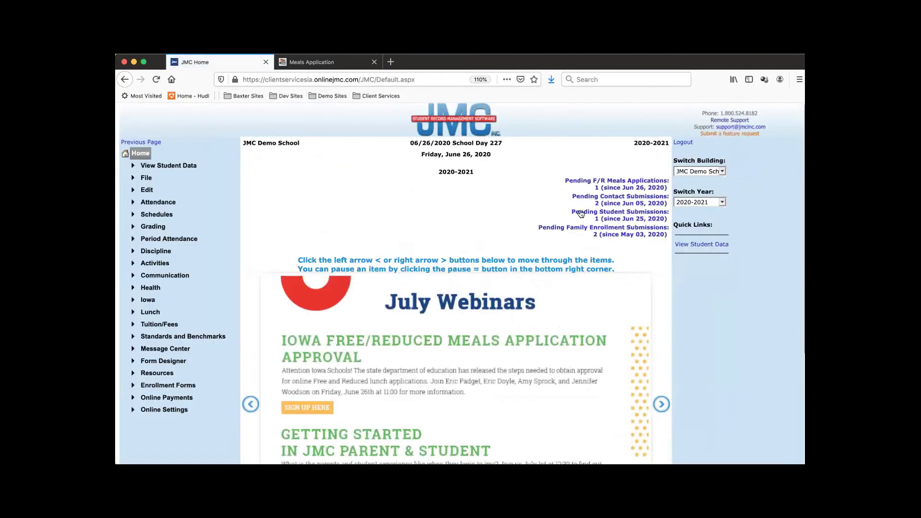
{"action": "left_click", "coordinate": [605, 184]}
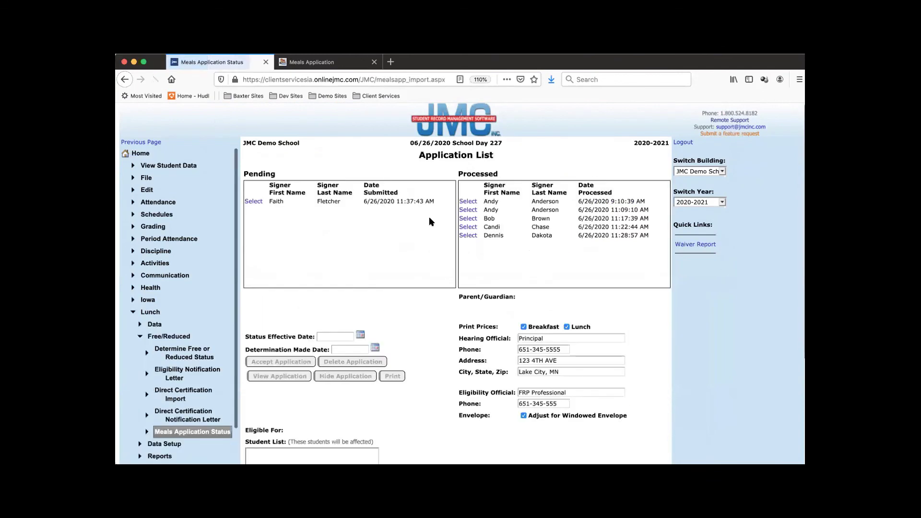
{"action": "left_click", "coordinate": [253, 201]}
{"action": "scroll", "coordinate": [325, 291], "scroll_direction": "down", "scroll_amount": 3}
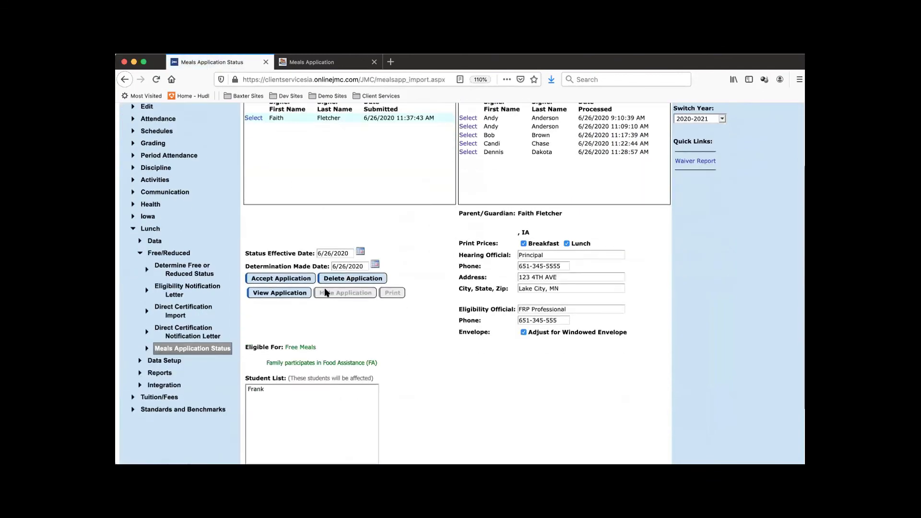
{"action": "scroll", "coordinate": [325, 291], "scroll_direction": "down", "scroll_amount": 1}
{"action": "left_click", "coordinate": [281, 266]}
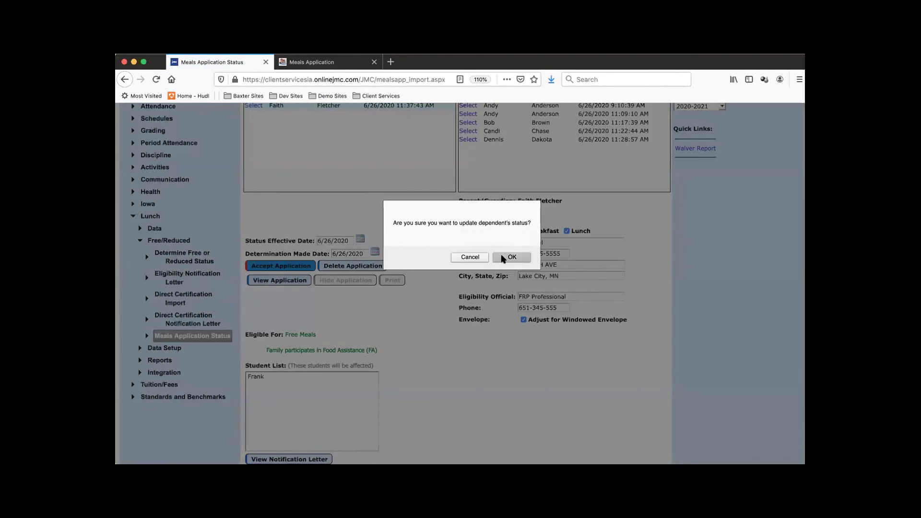
{"action": "left_click", "coordinate": [509, 257]}
{"action": "left_click", "coordinate": [537, 257]}
{"action": "scroll", "coordinate": [422, 295], "scroll_direction": "down", "scroll_amount": 5}
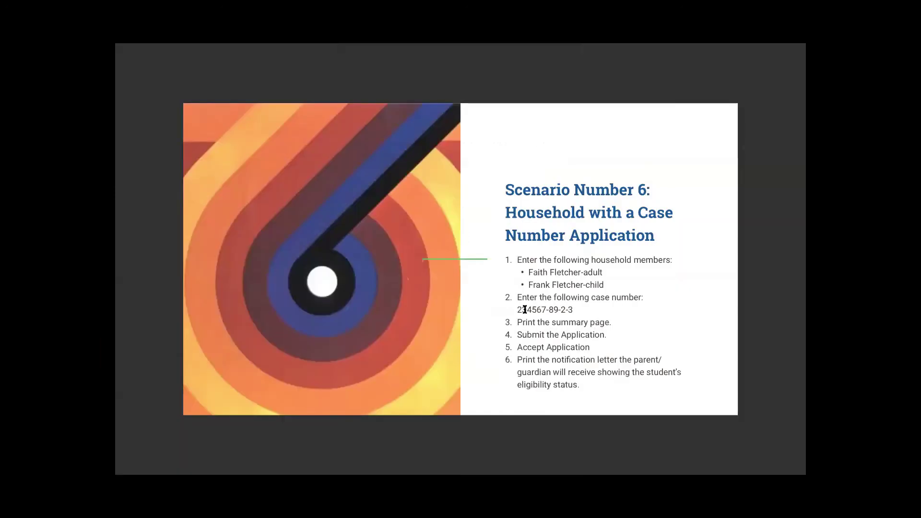
{"action": "key", "text": "Right"}
{"action": "key", "text": "Right"}
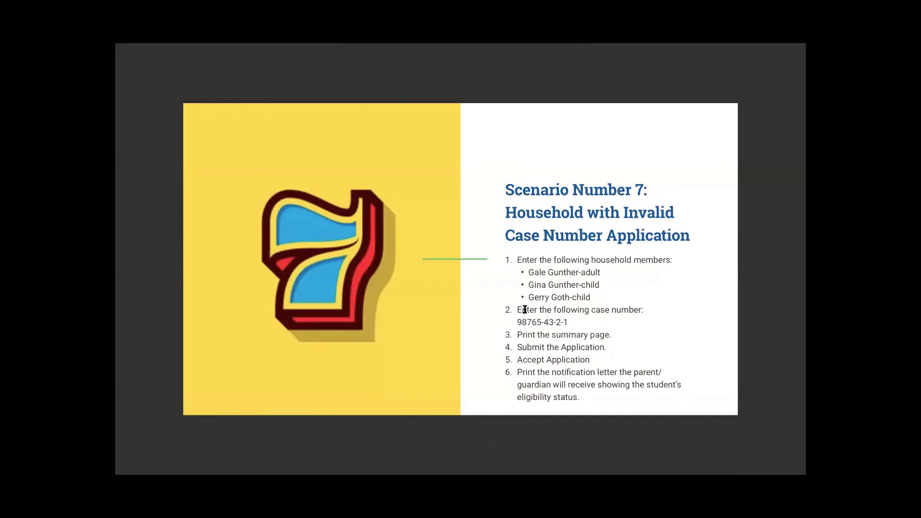
{"action": "key", "text": "Left"}
{"action": "key", "text": "Left"}
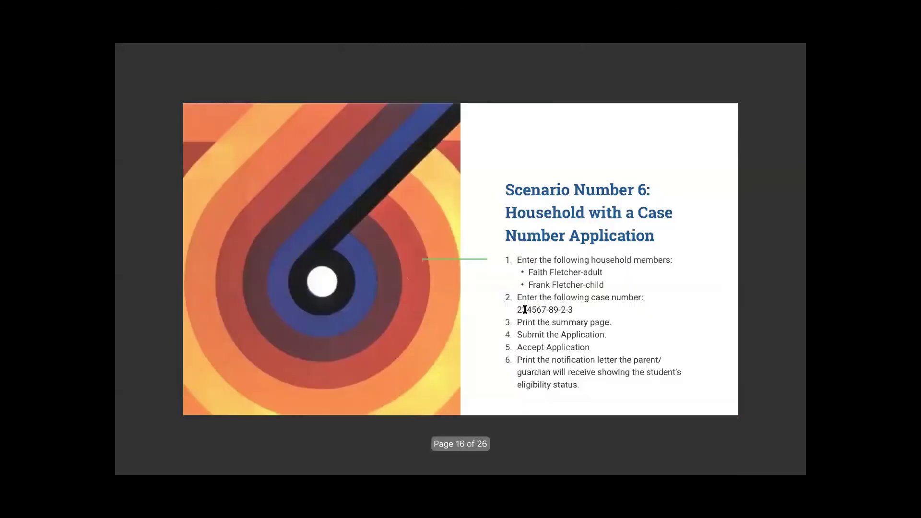